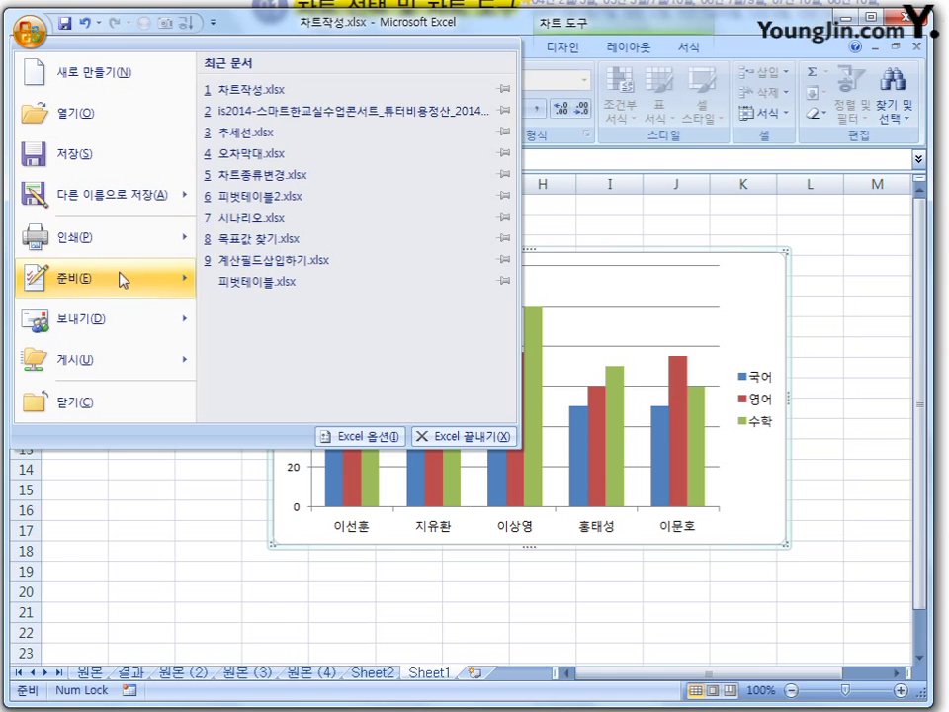
- Preview how the selected chart will print on its own page, and close the preview without printing
click(102, 248)
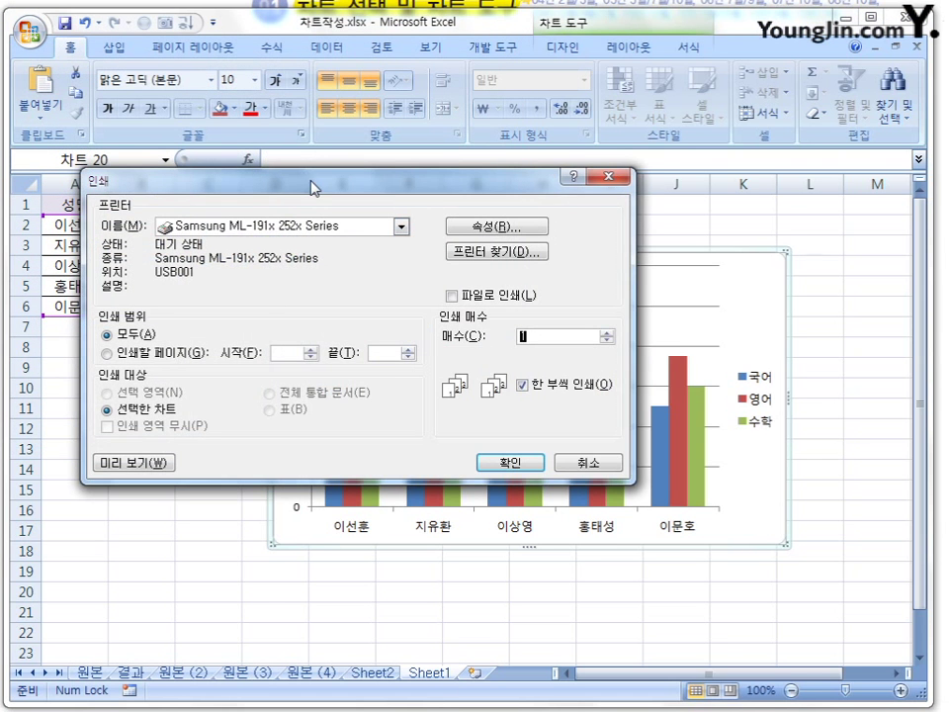
drag(312, 188, 450, 246)
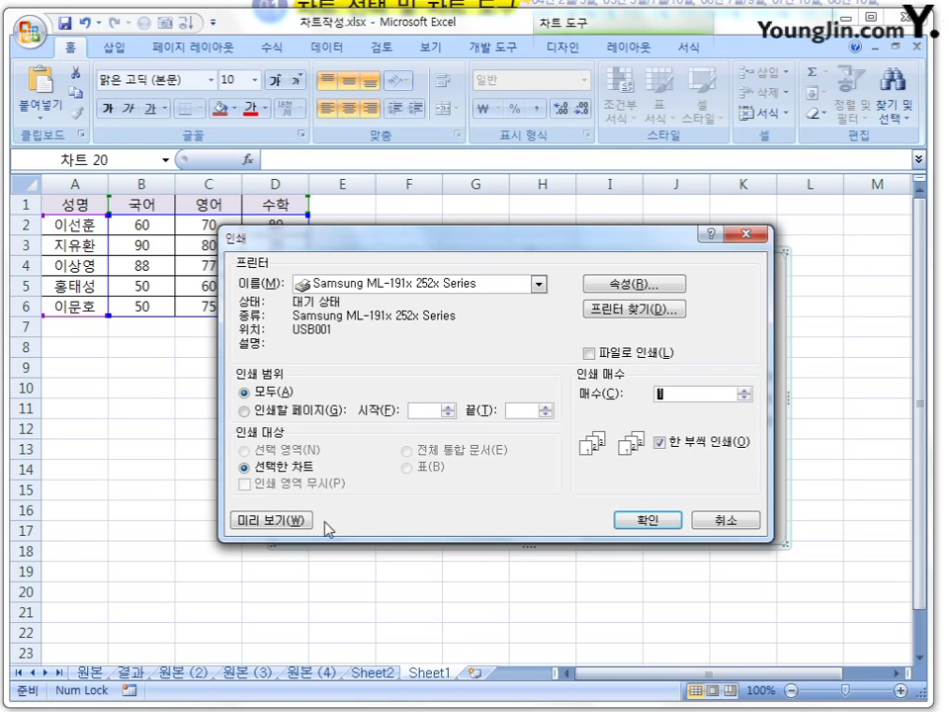
click(272, 520)
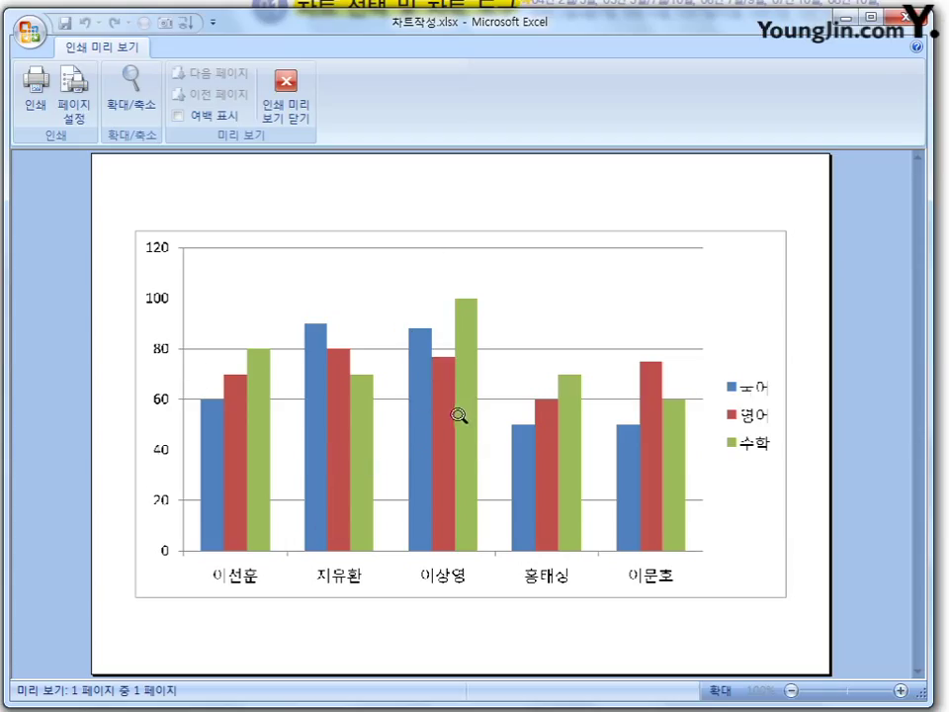
click(282, 103)
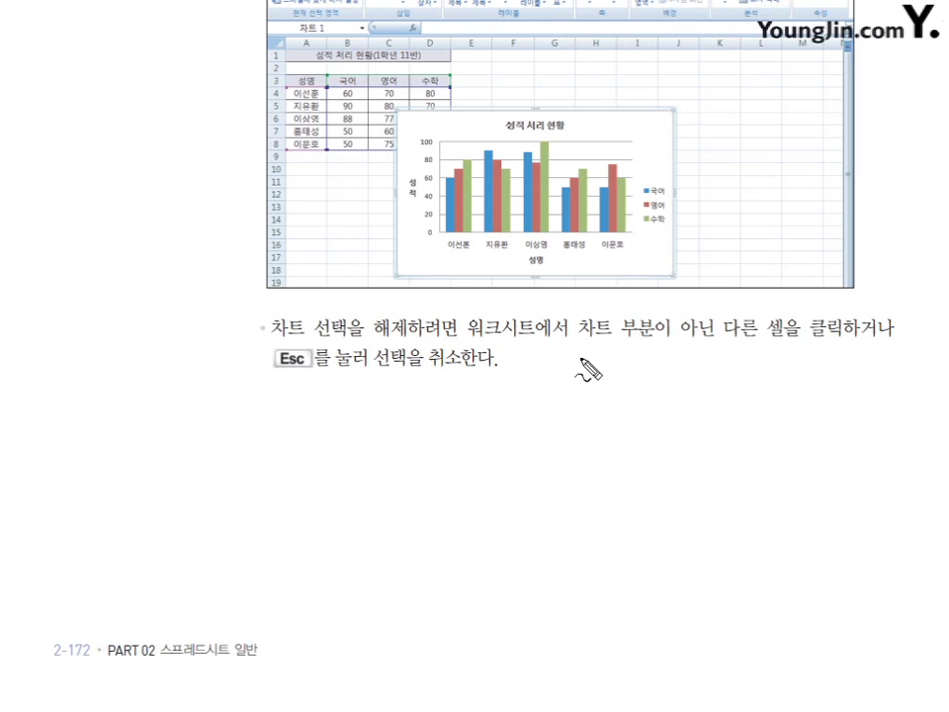
mouse_move(832, 318)
mouse_down()
mouse_move(812, 332)
mouse_move(819, 341)
mouse_up()
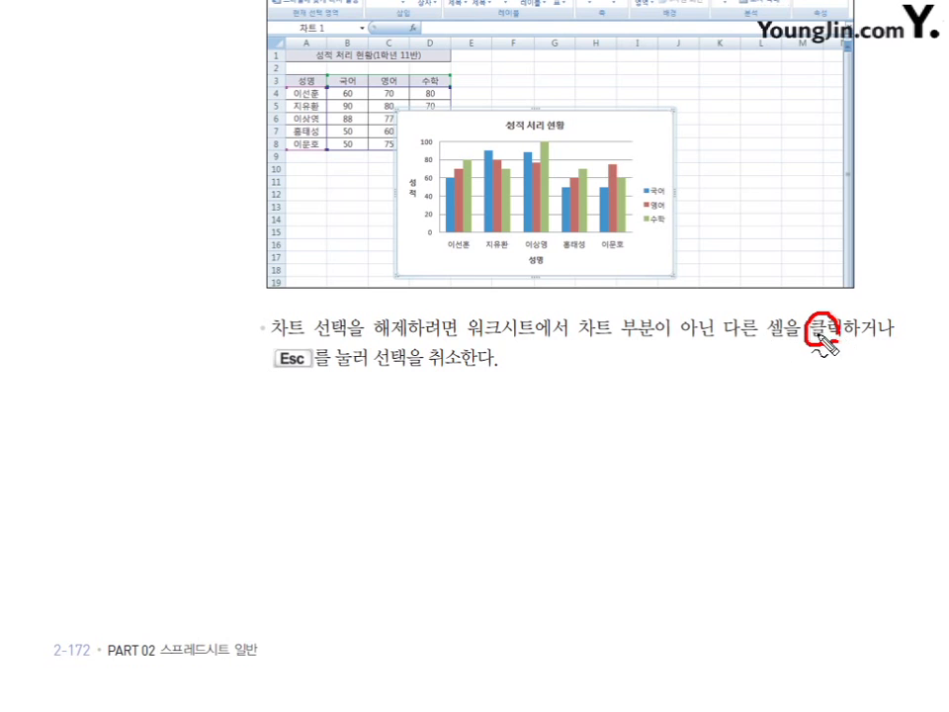
mouse_move(317, 374)
mouse_down()
mouse_move(284, 373)
mouse_move(312, 358)
mouse_up()
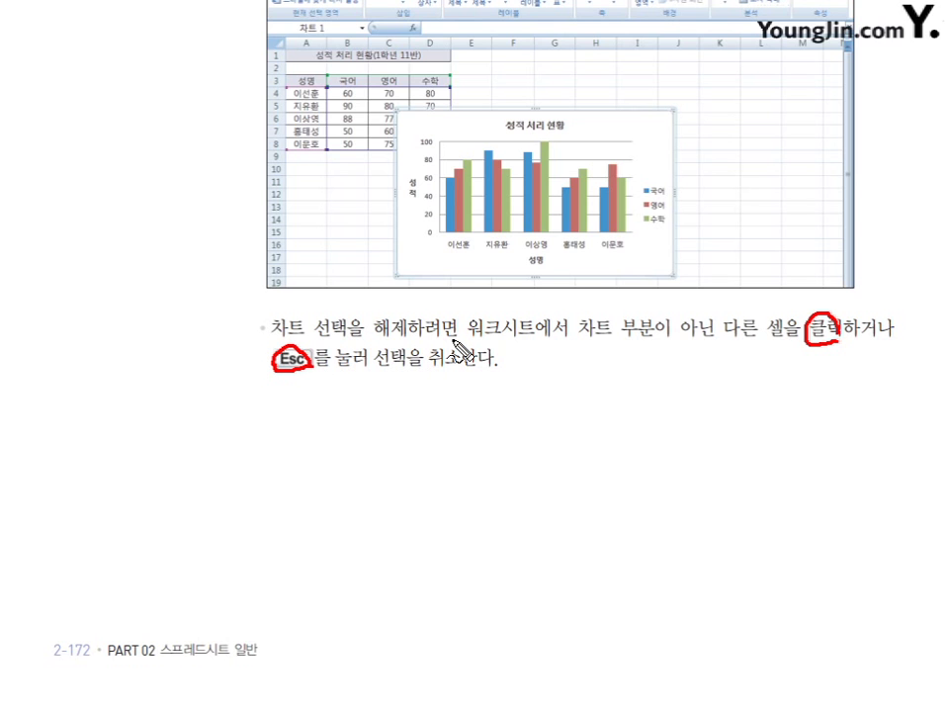
key(Escape)
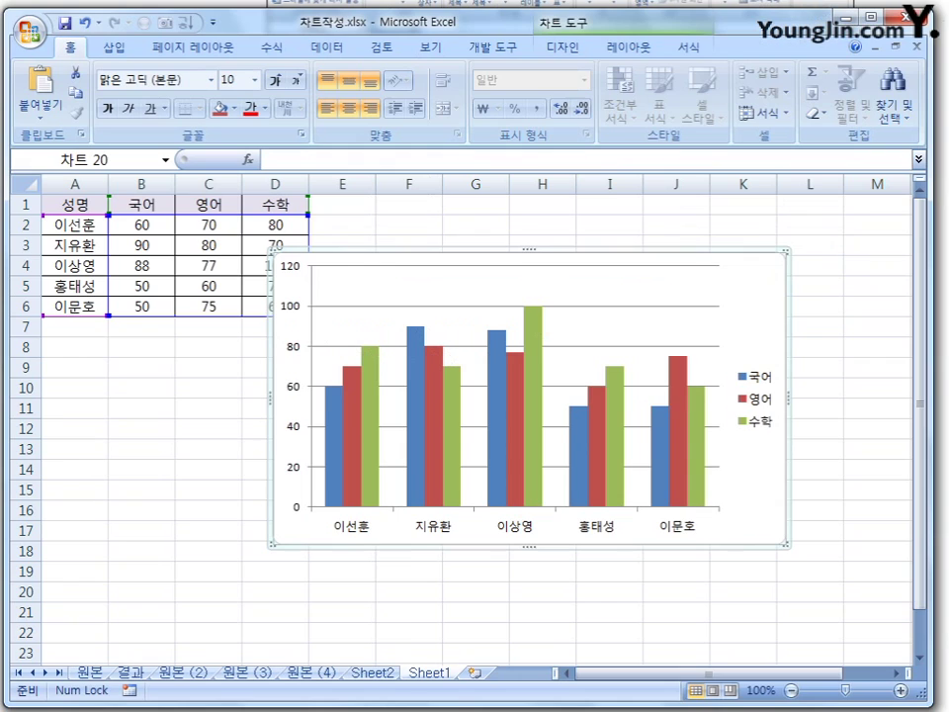
- Deselect the chart by moving to cell C10, and toggle the chart selection on and off once more
click(210, 394)
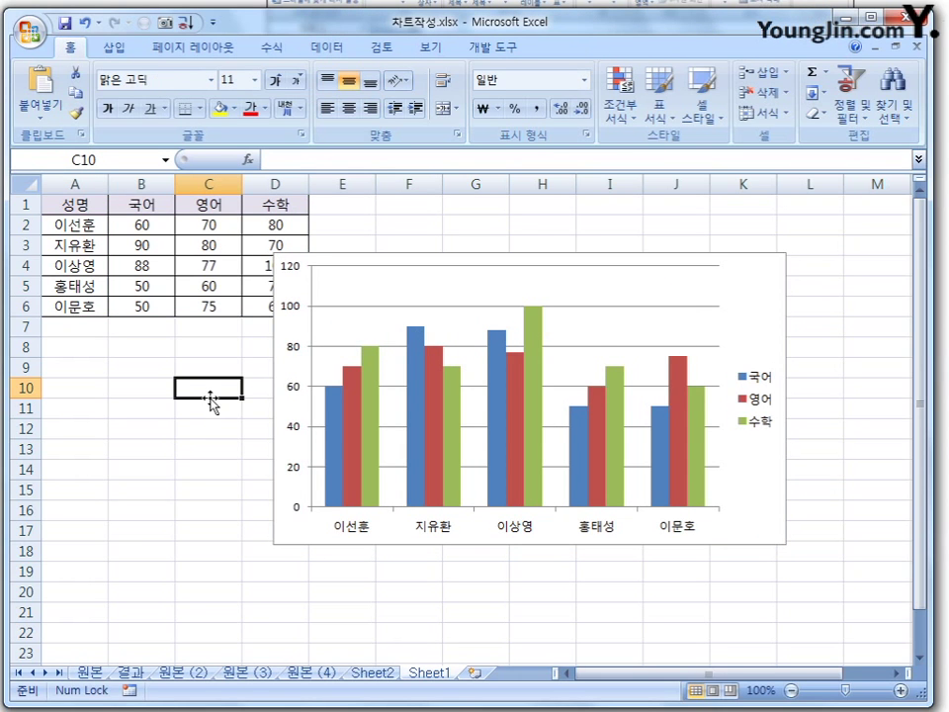
click(744, 312)
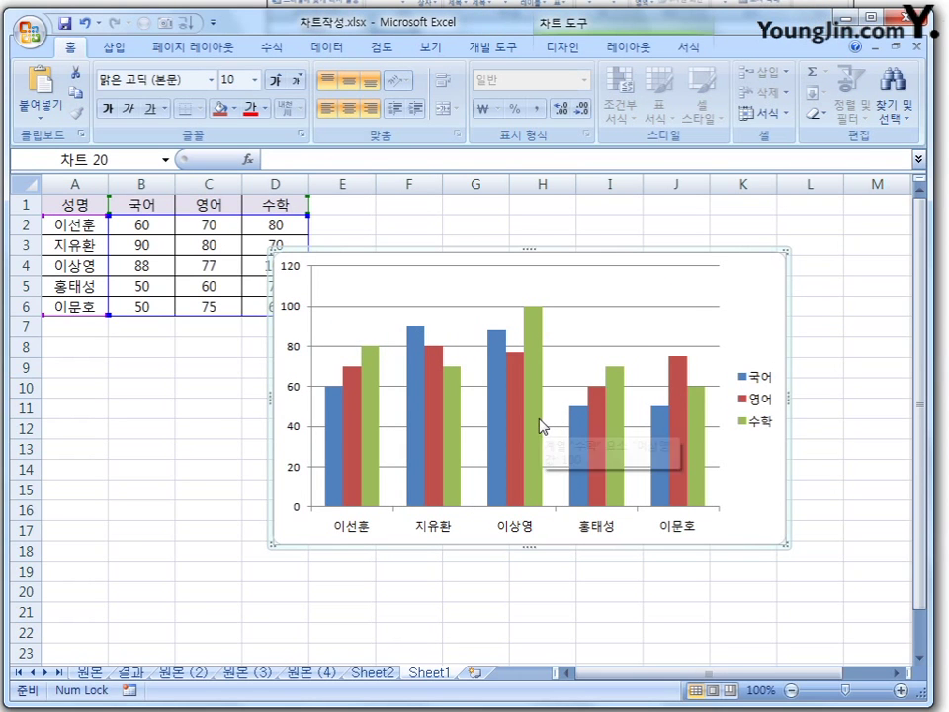
key(Escape)
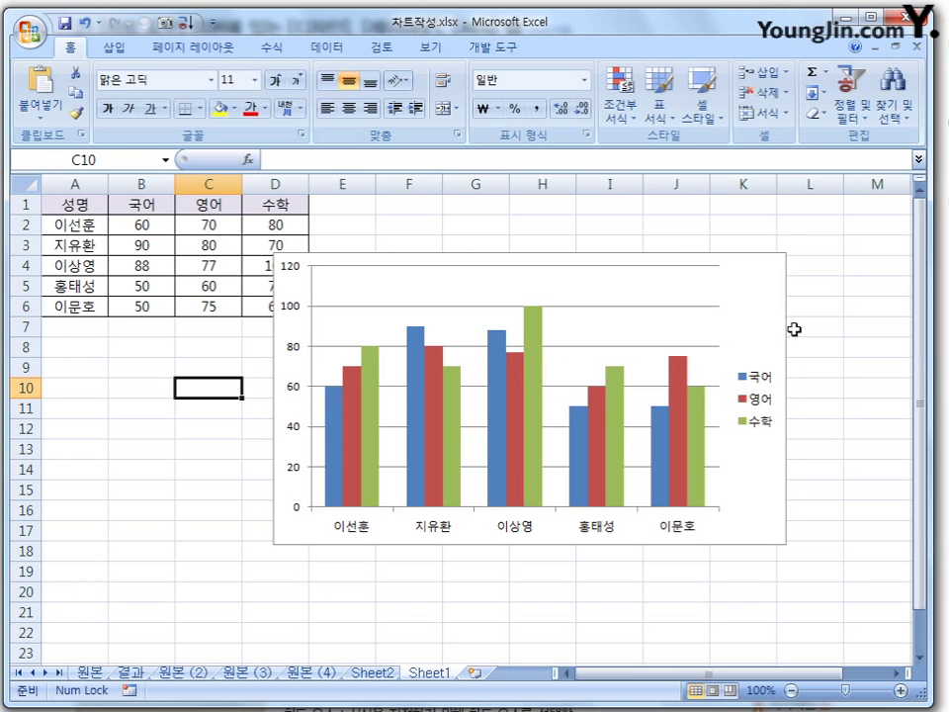
- Select the column chart and change its type to the clustered cylinder subtype
click(751, 304)
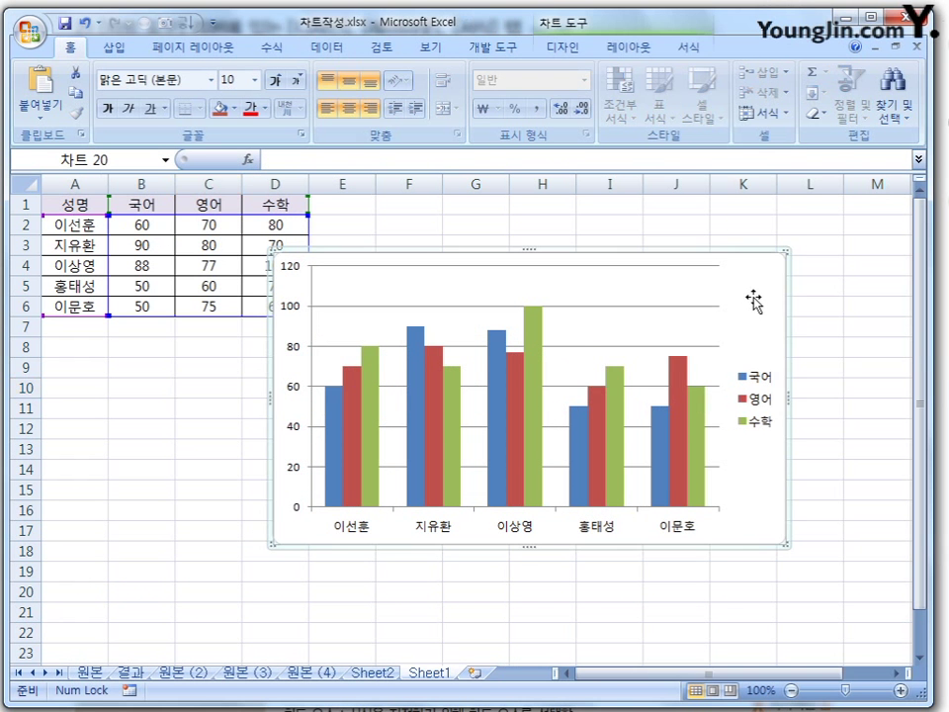
click(563, 46)
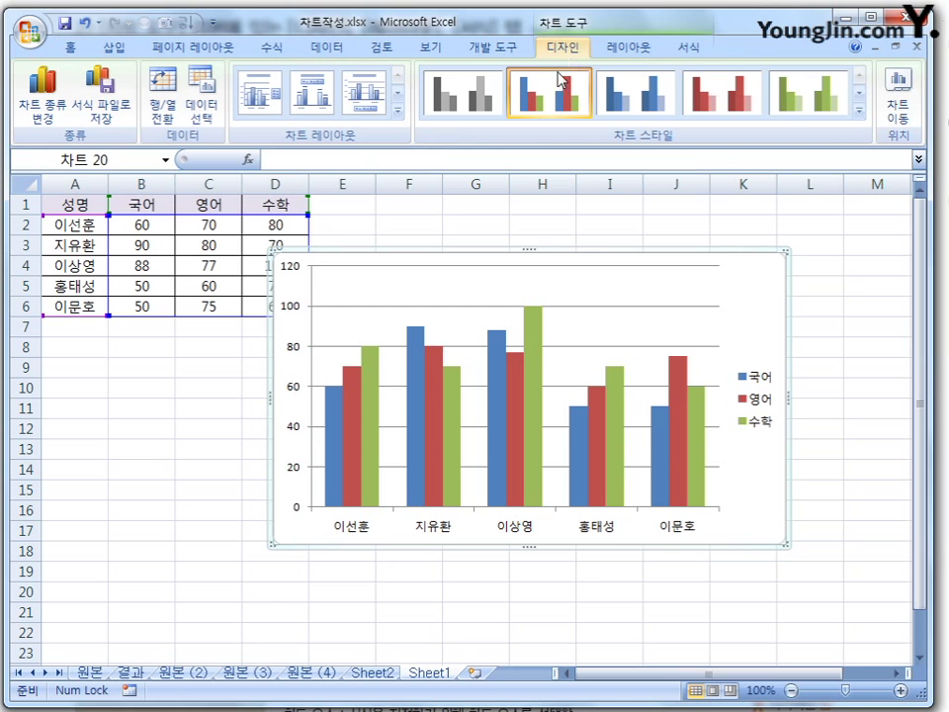
click(54, 119)
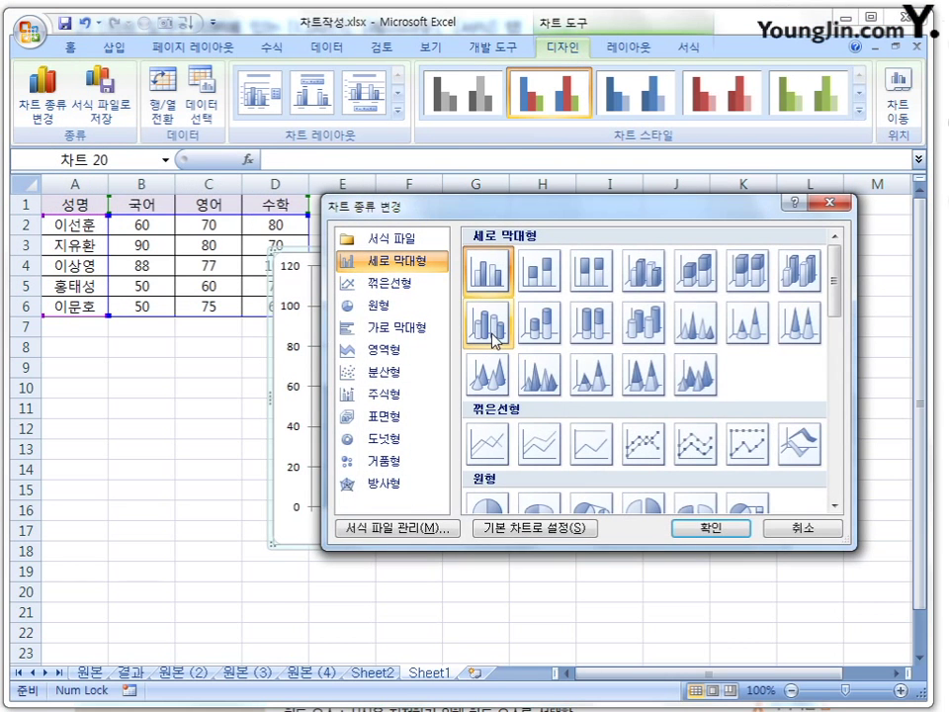
click(508, 329)
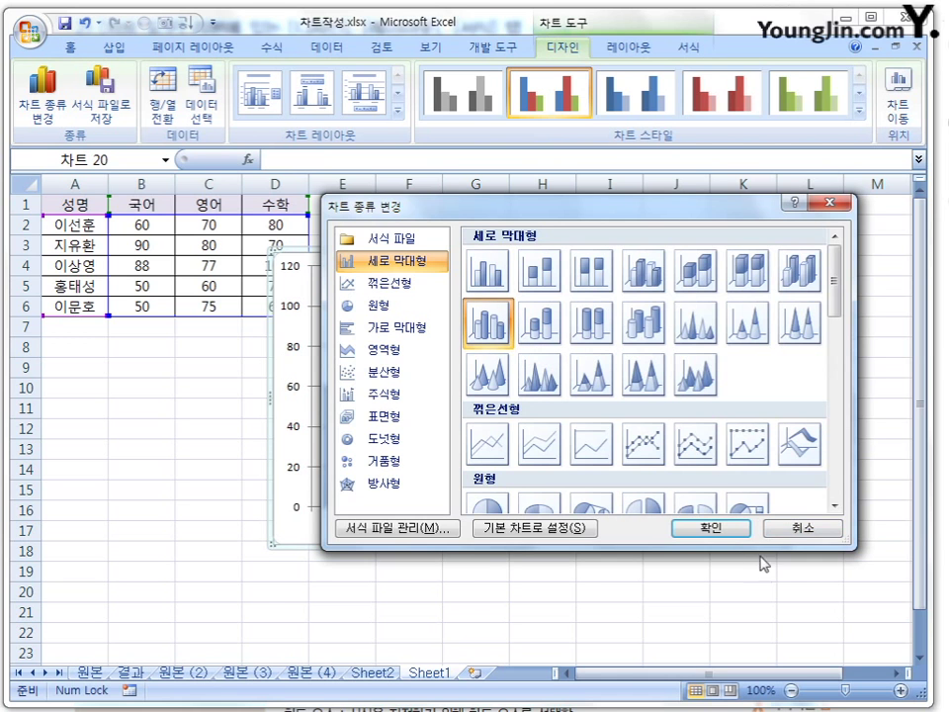
click(724, 529)
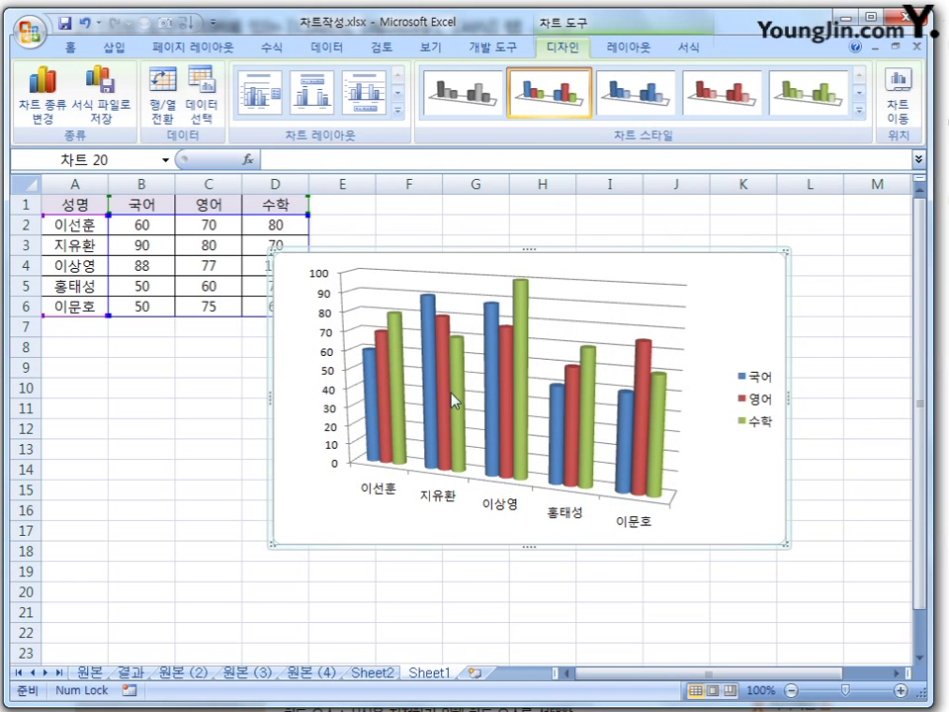
- Change the chart type back to the two-dimensional clustered column subtype
click(42, 109)
click(486, 269)
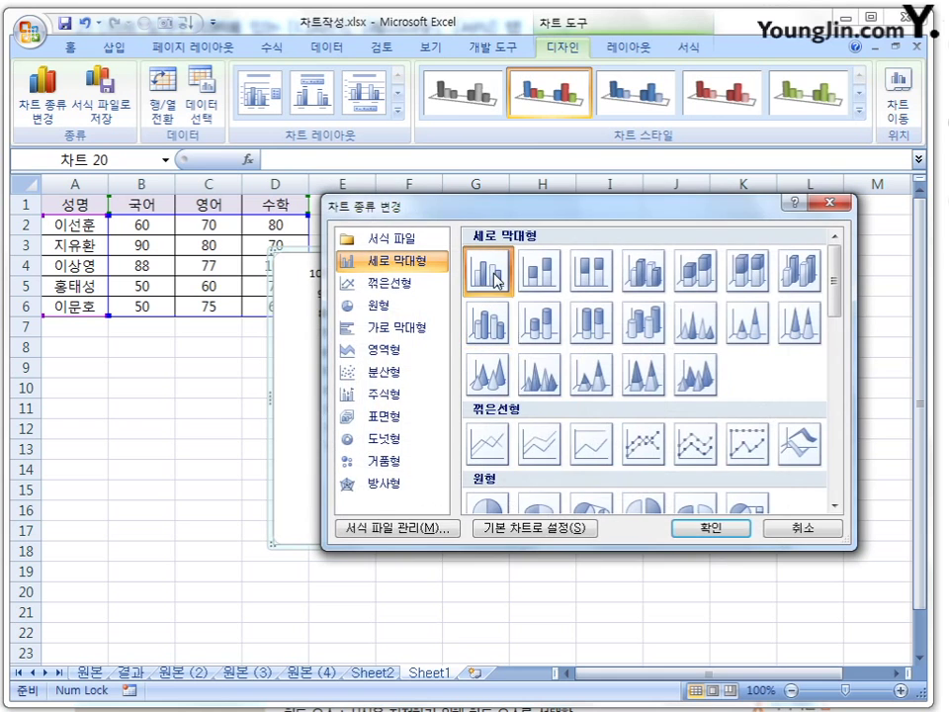
click(710, 530)
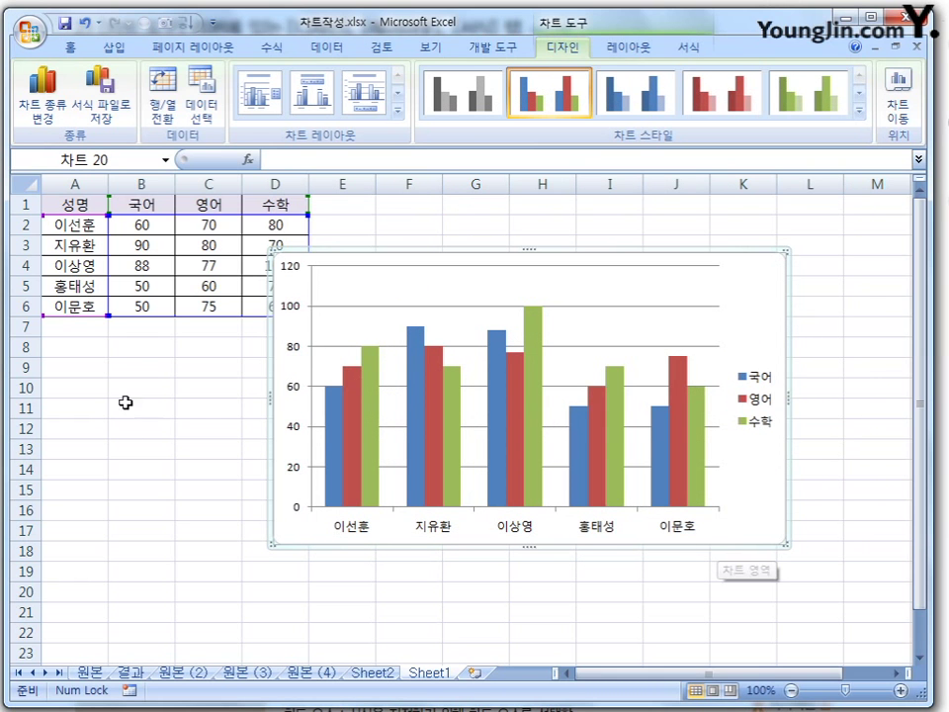
- Check the file type offered for saving the chart as a template, and cancel without saving
click(101, 109)
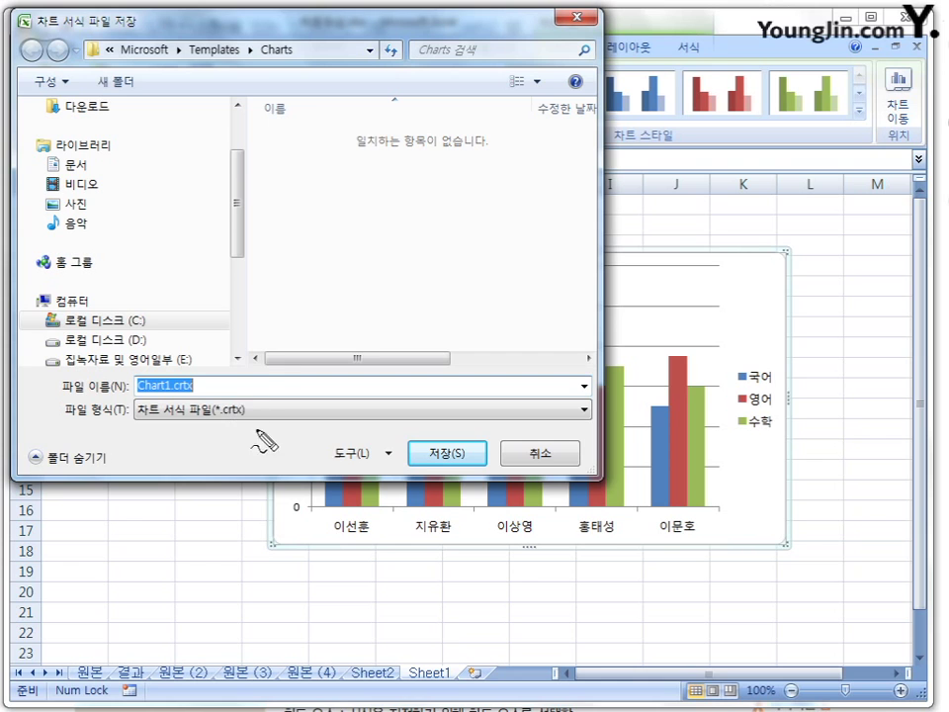
mouse_move(243, 422)
mouse_down()
mouse_move(212, 417)
mouse_move(269, 395)
mouse_move(260, 415)
mouse_up()
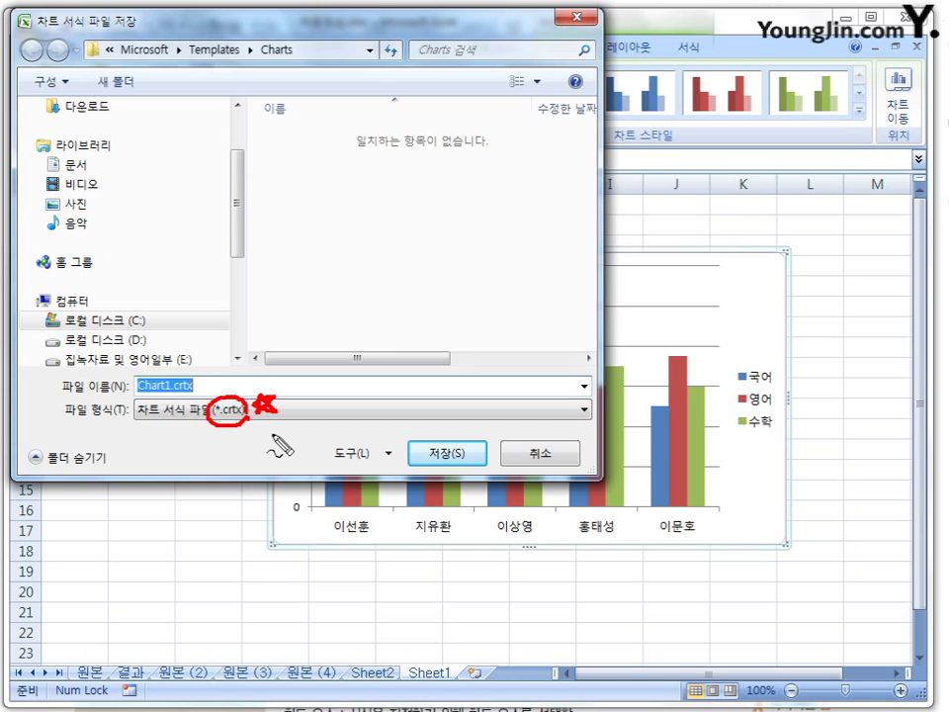
key(Escape)
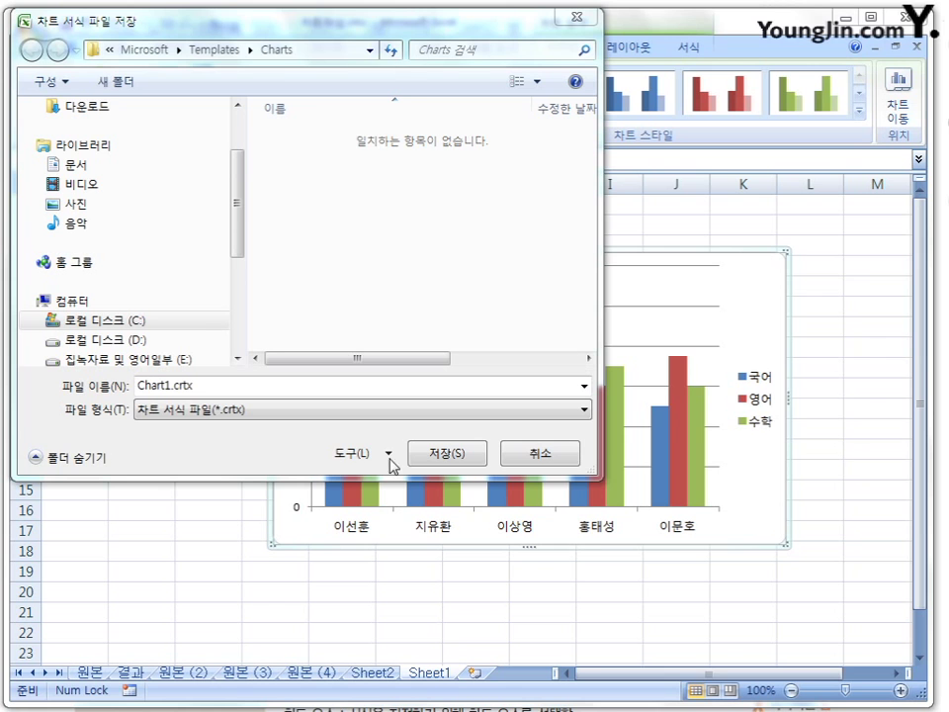
click(559, 465)
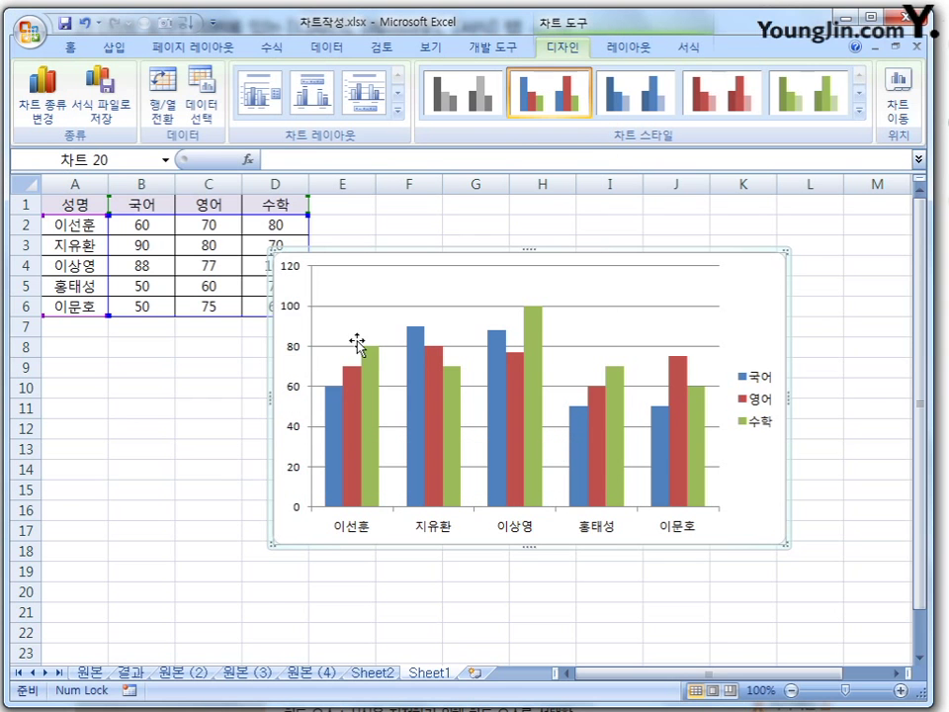
- Switch the chart's rows and columns back and forth, ending with the subjects as the legend series
click(170, 123)
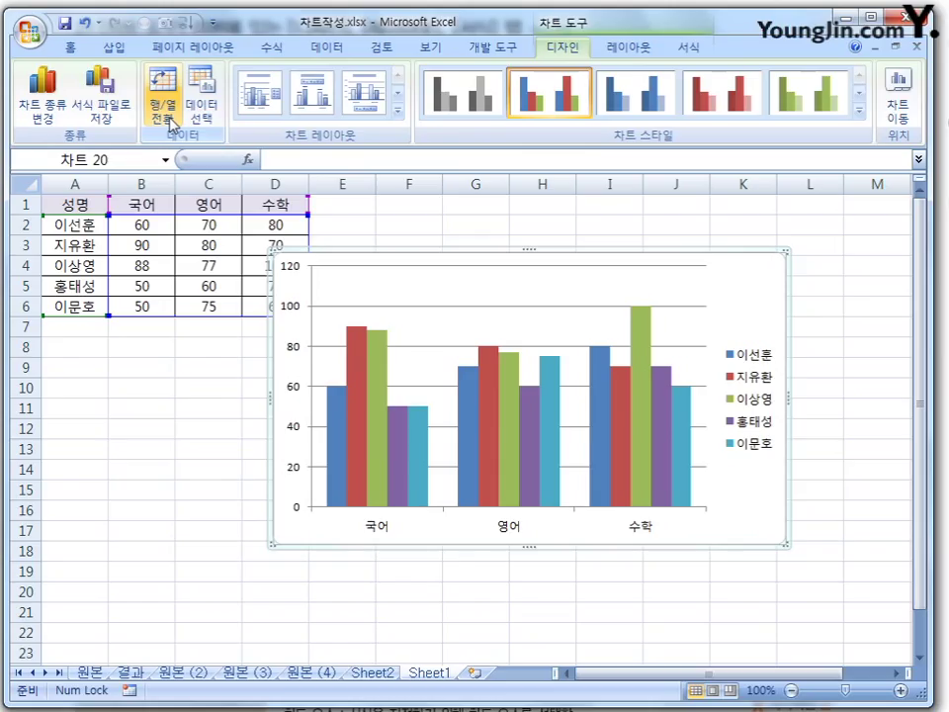
click(170, 123)
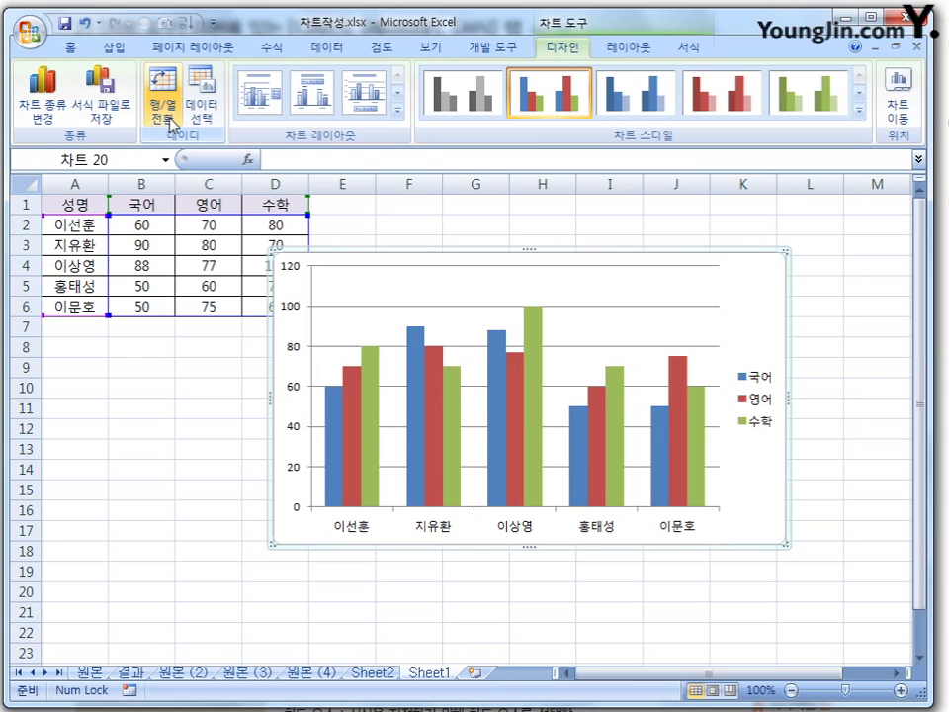
click(170, 123)
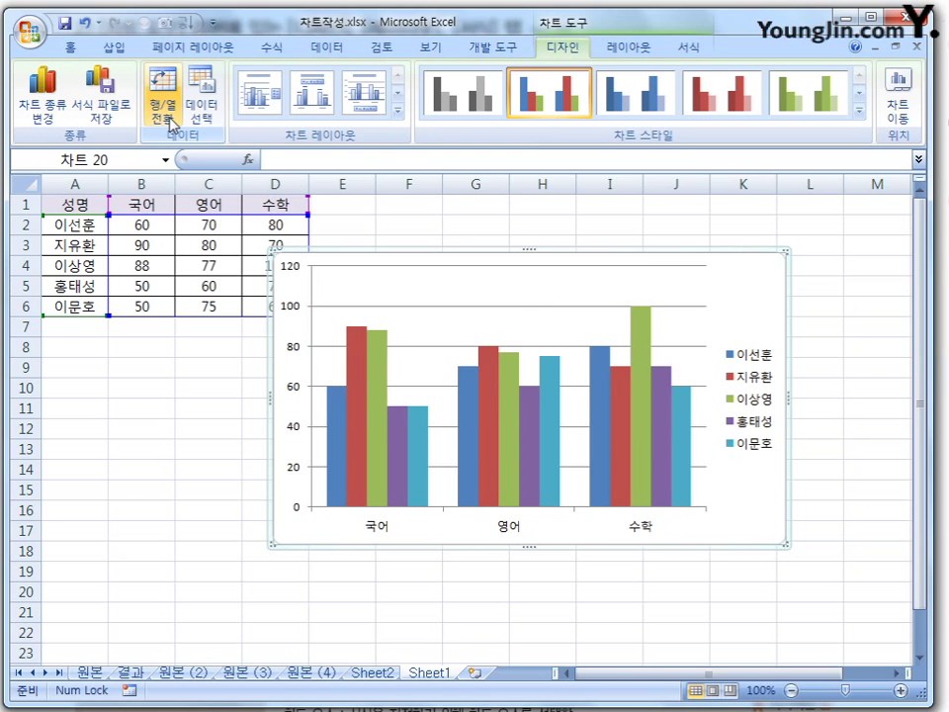
click(170, 123)
click(170, 122)
click(170, 123)
- Open the chart's data source settings and place the dialog below the score table so A1:D6 is uncovered
click(212, 115)
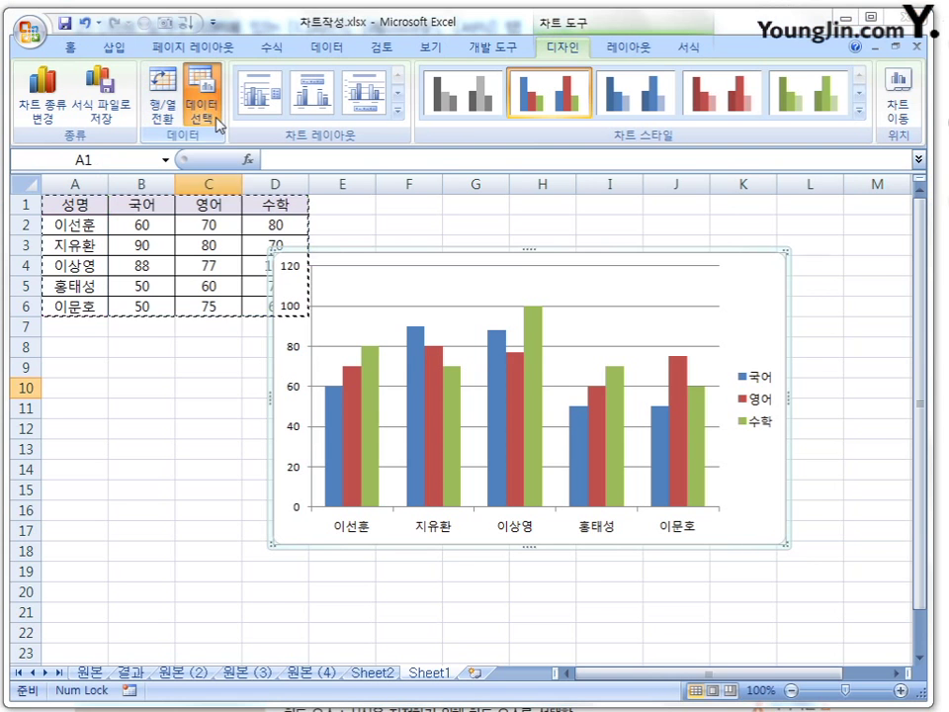
drag(428, 265, 280, 365)
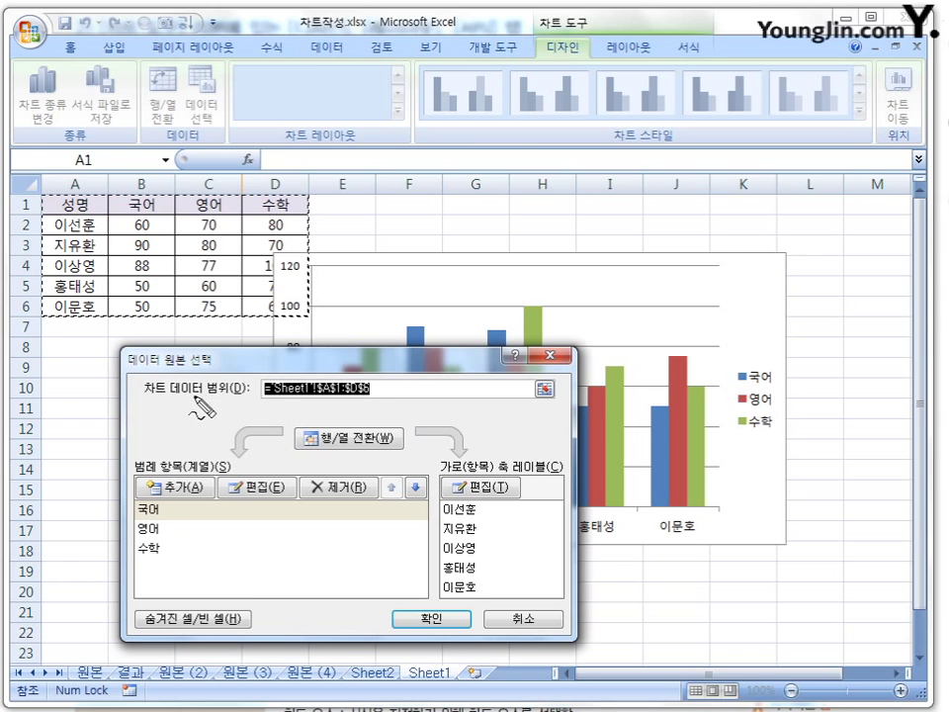
mouse_move(225, 392)
mouse_down()
mouse_move(161, 401)
mouse_move(229, 387)
mouse_move(279, 322)
mouse_move(284, 329)
mouse_up()
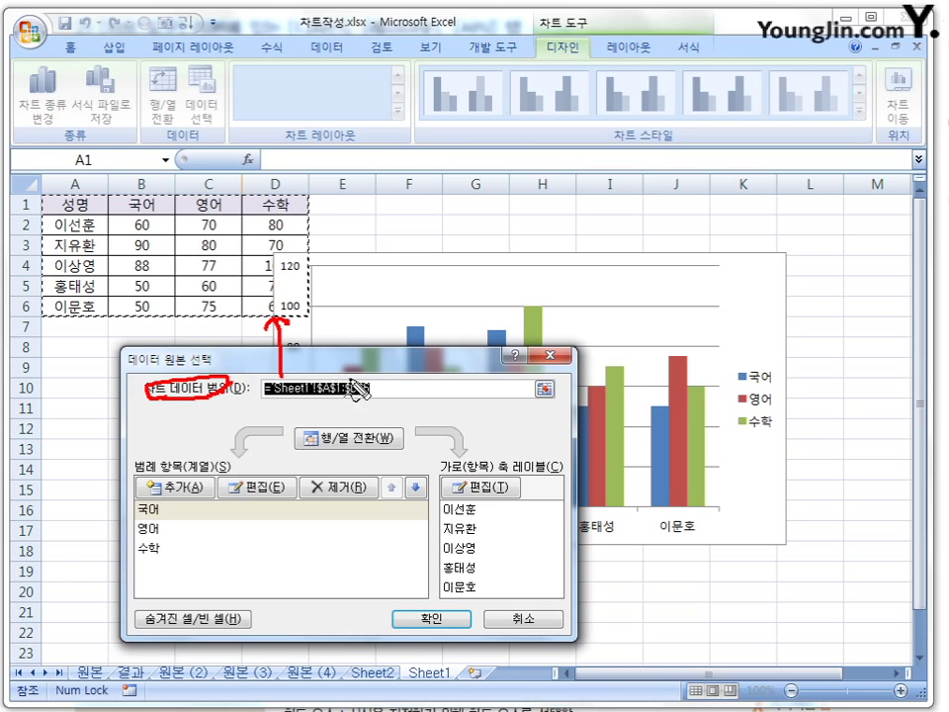
mouse_move(368, 451)
mouse_down()
mouse_move(348, 422)
mouse_move(339, 447)
mouse_up()
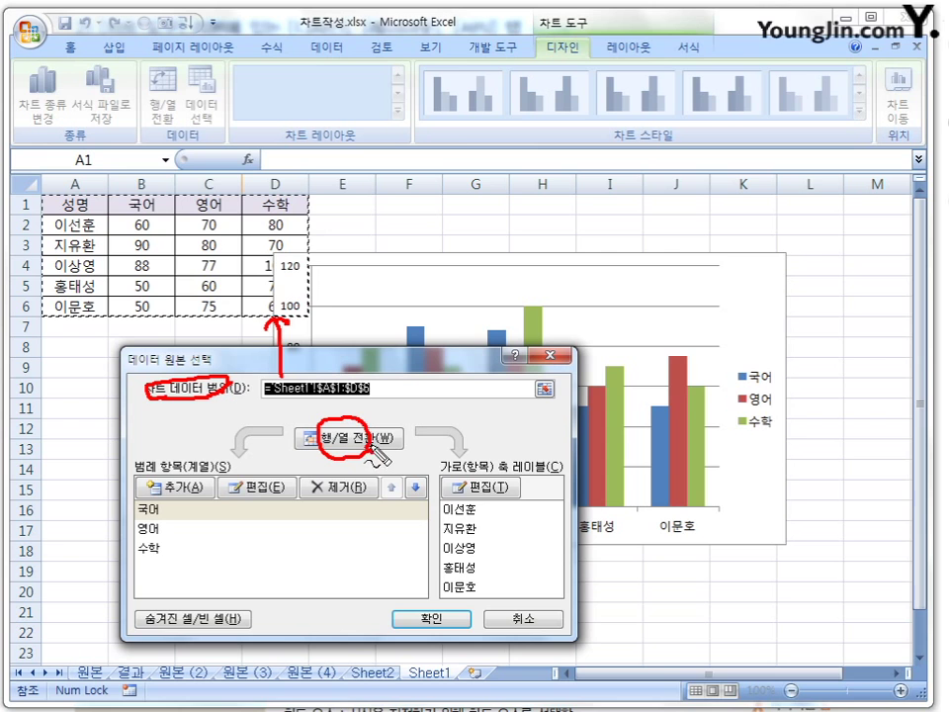
mouse_move(188, 499)
mouse_down()
mouse_move(158, 486)
mouse_move(178, 480)
mouse_move(170, 539)
mouse_up()
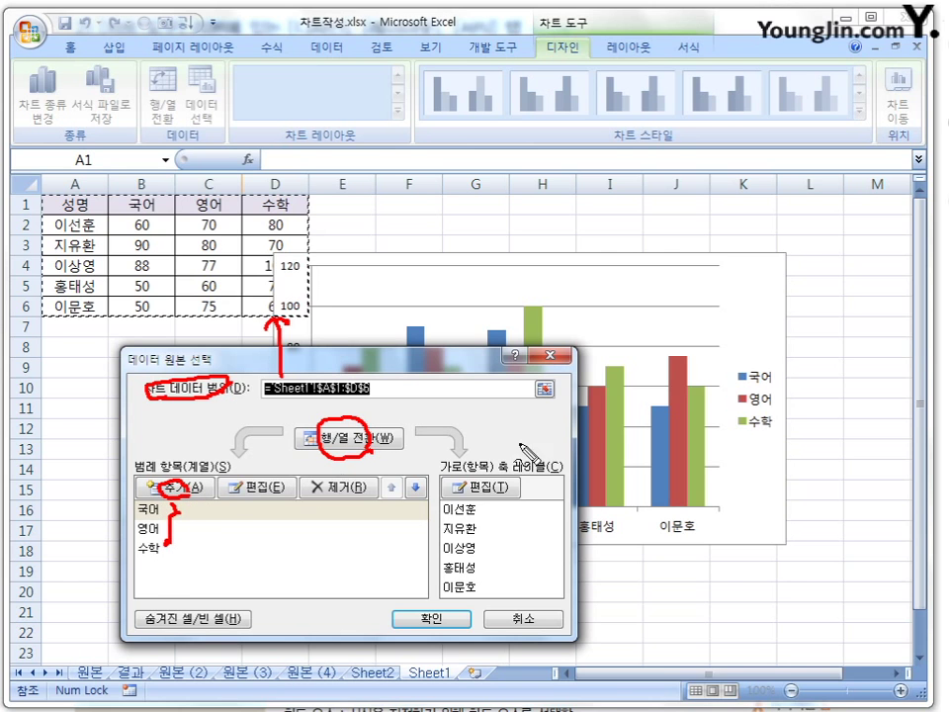
mouse_move(785, 406)
mouse_down()
mouse_move(739, 420)
mouse_move(769, 403)
mouse_up()
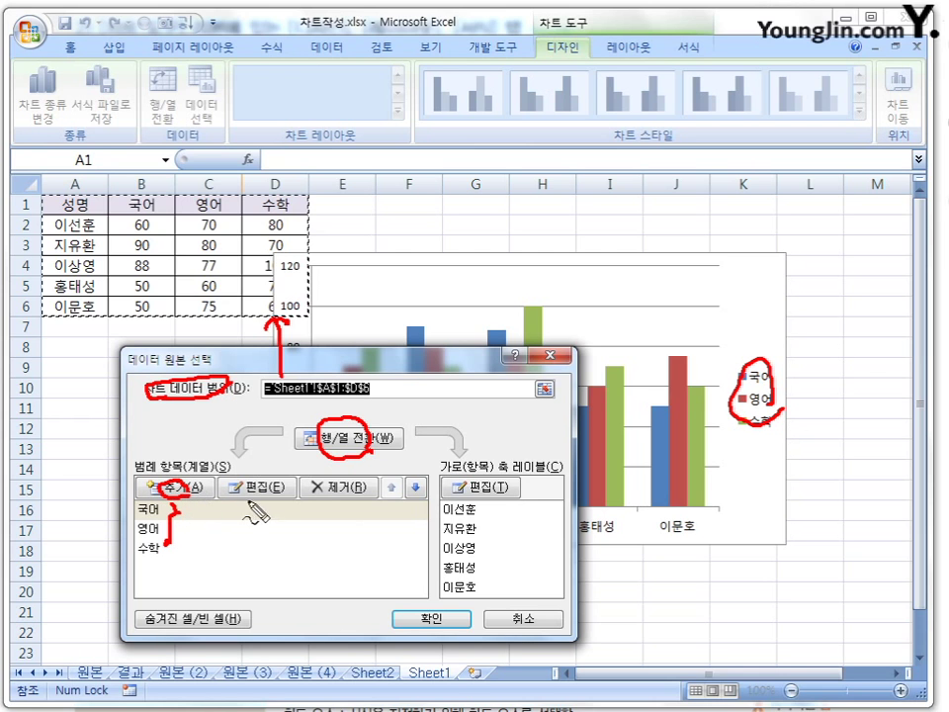
mouse_move(262, 474)
mouse_down()
mouse_move(245, 490)
mouse_move(267, 477)
mouse_up()
drag(331, 501, 339, 478)
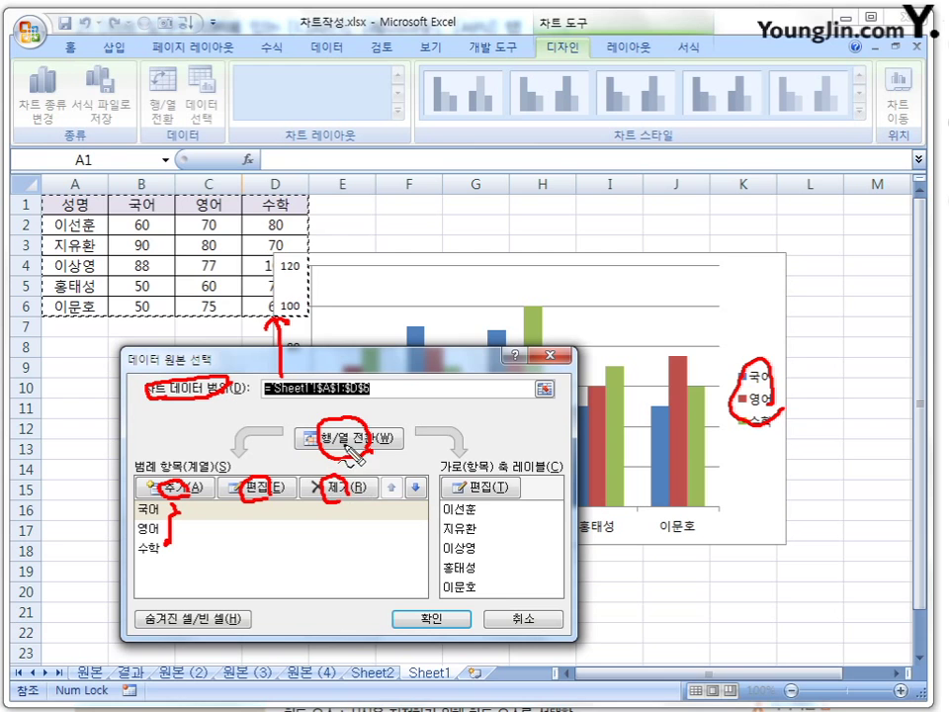
drag(441, 472, 524, 470)
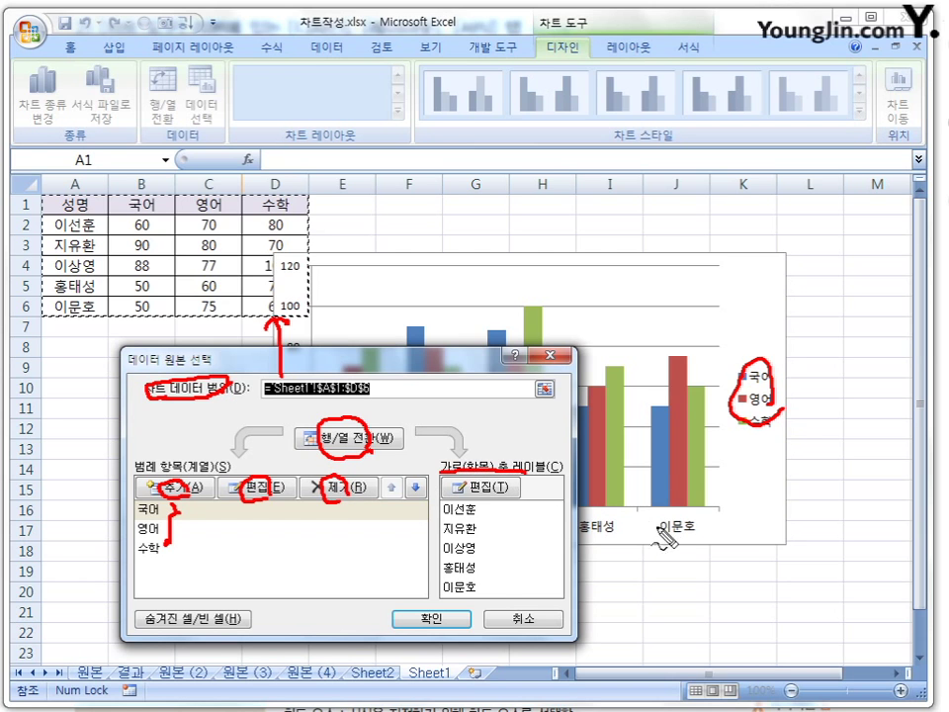
drag(697, 522, 674, 547)
mouse_move(507, 512)
mouse_down()
mouse_move(496, 585)
mouse_move(508, 580)
mouse_up()
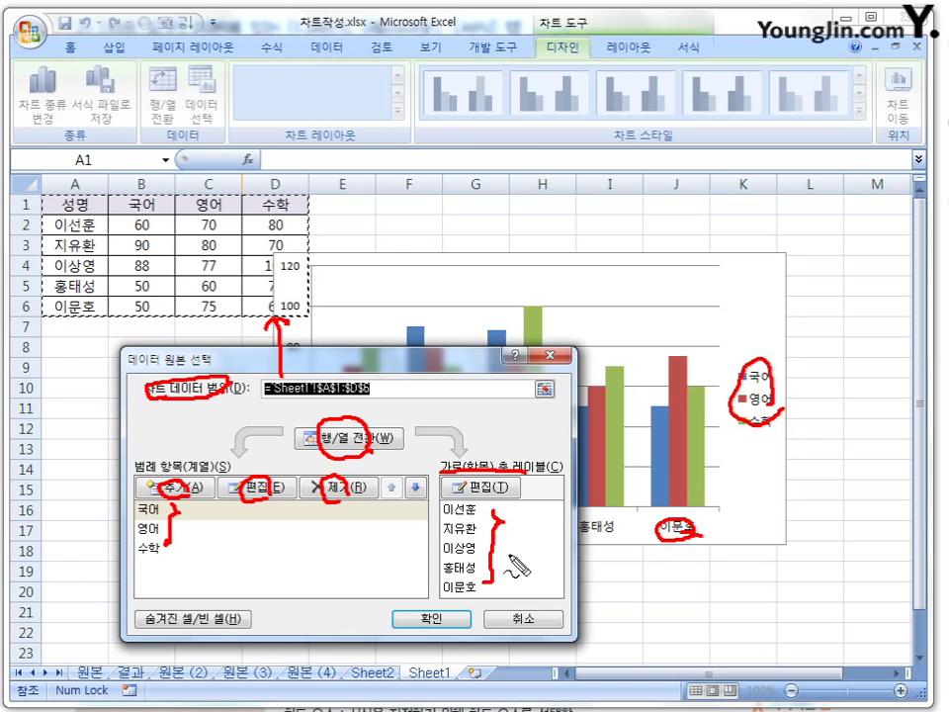
mouse_move(514, 534)
mouse_down()
mouse_move(530, 528)
mouse_move(493, 481)
mouse_up()
key(ctrl+z)
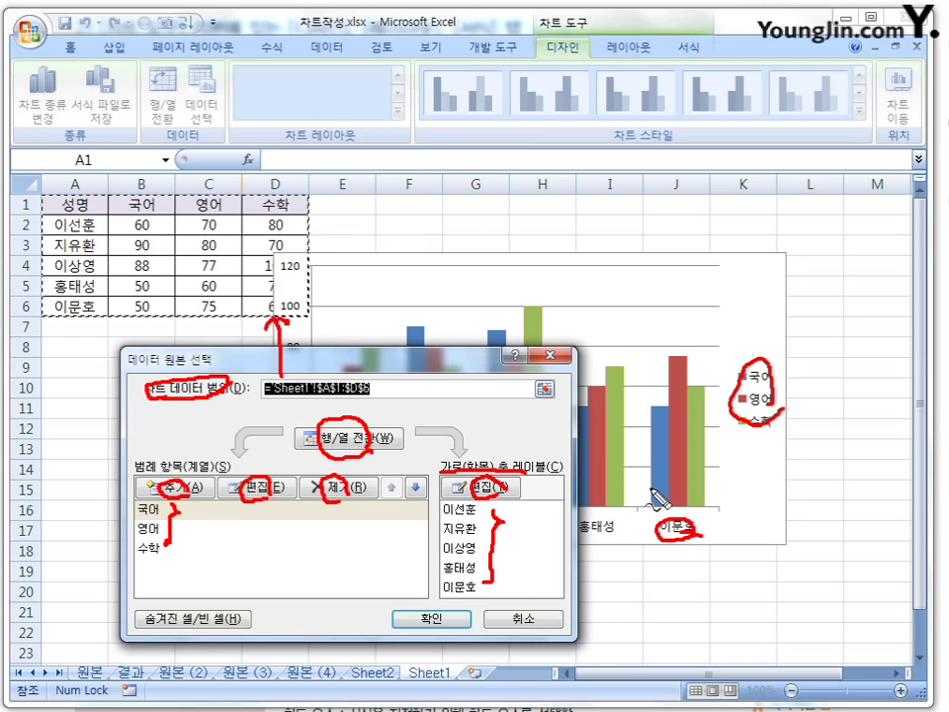
key(Escape)
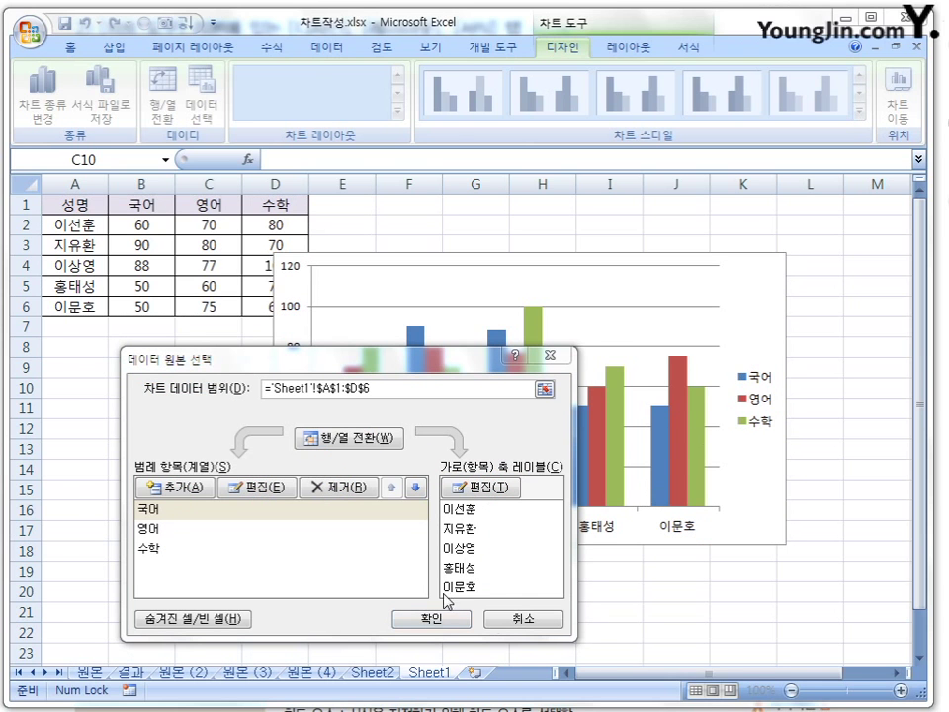
- Cancel the data source settings and apply chart layouts 5 and 9 in turn, ending with layout 11
click(523, 619)
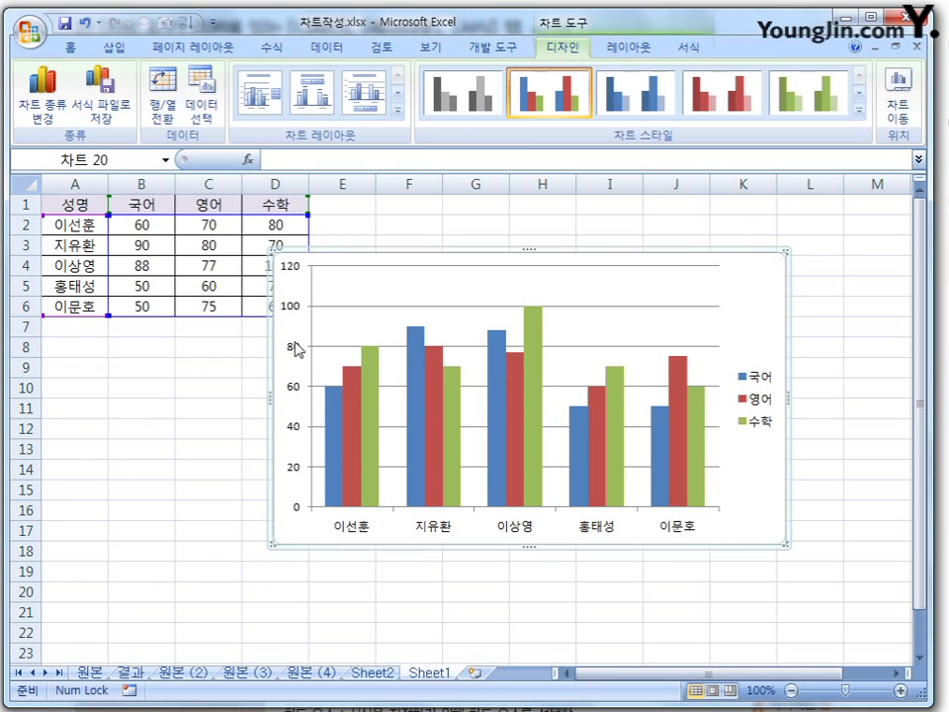
click(397, 111)
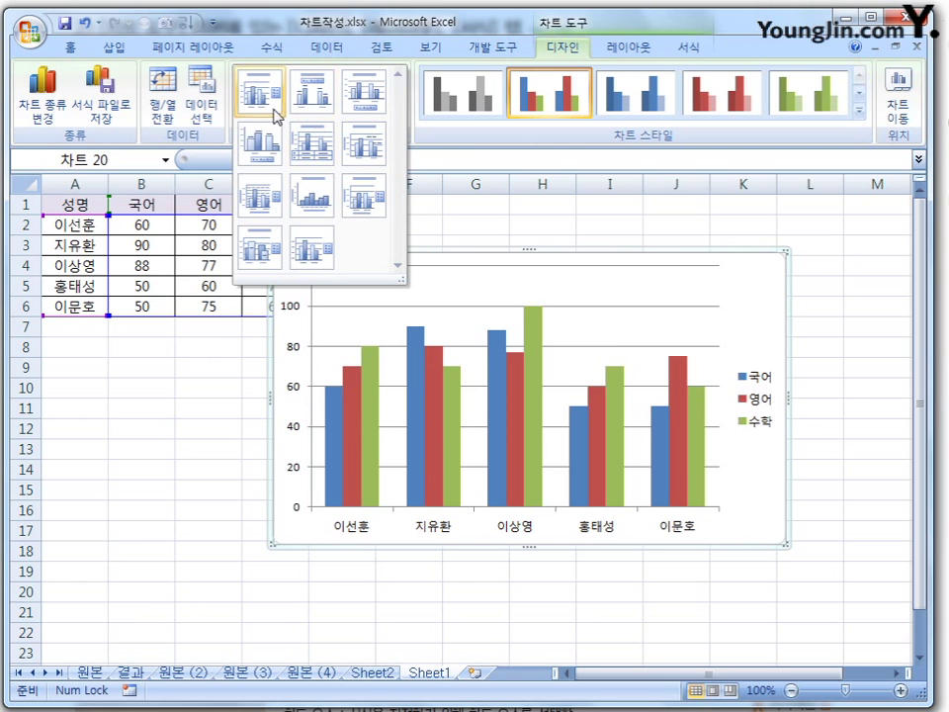
click(323, 151)
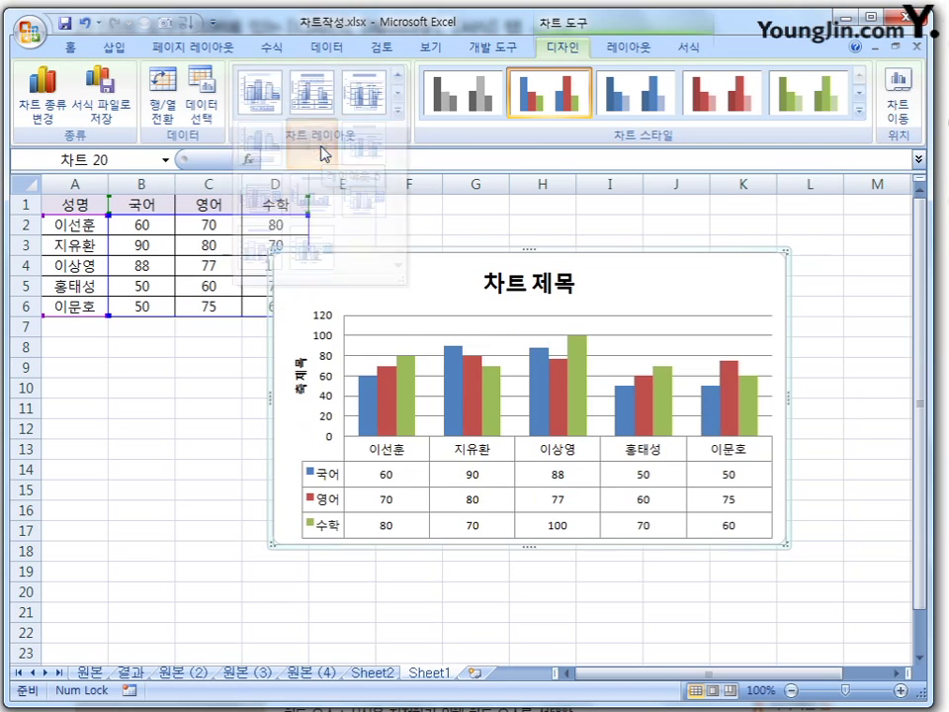
click(392, 113)
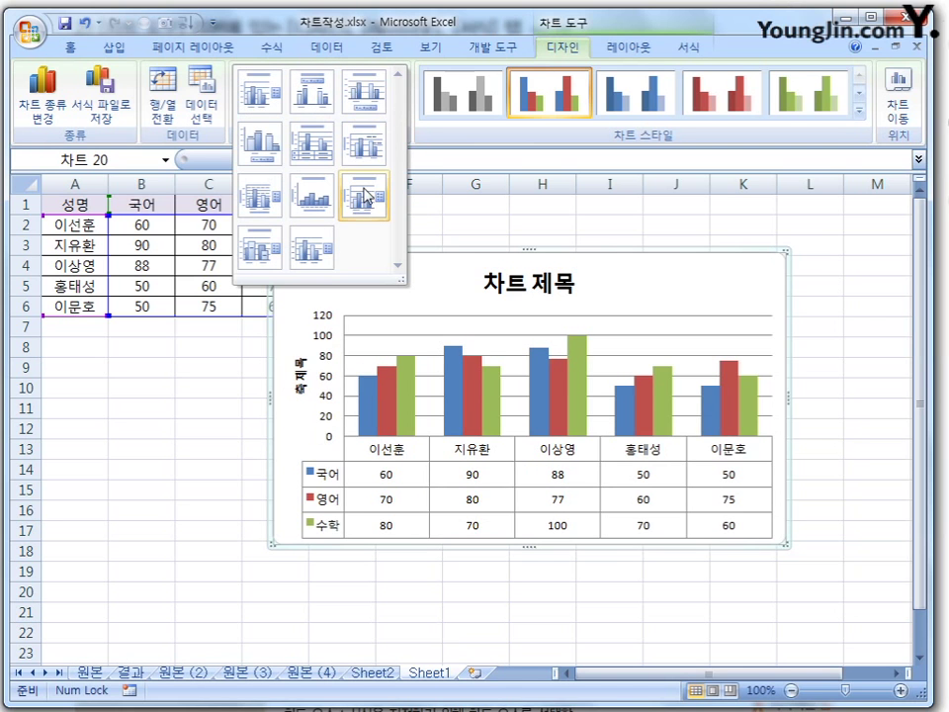
click(365, 193)
click(398, 112)
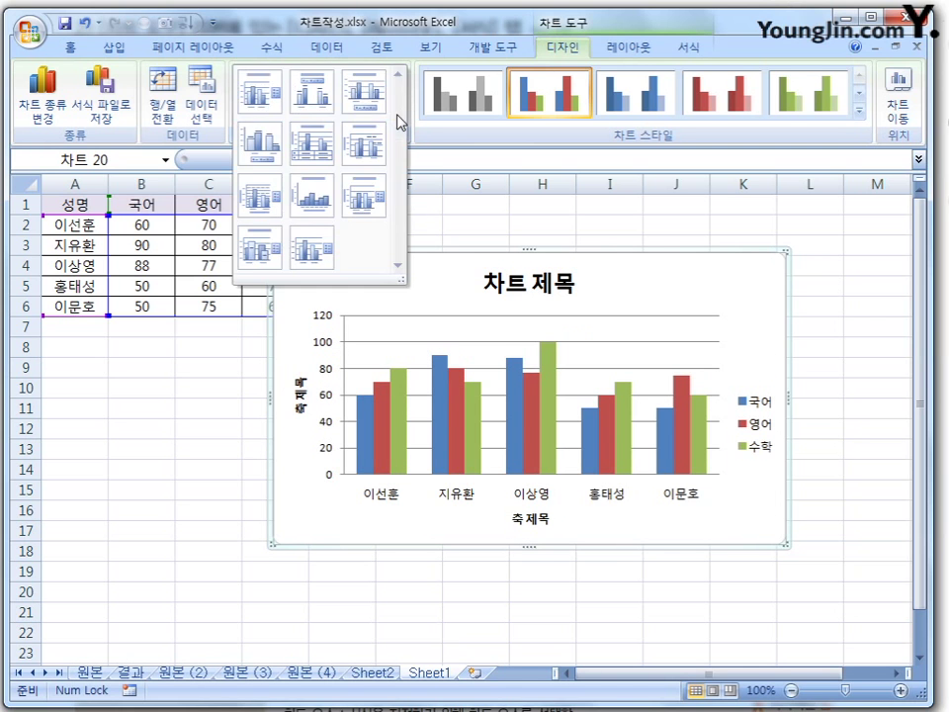
click(309, 247)
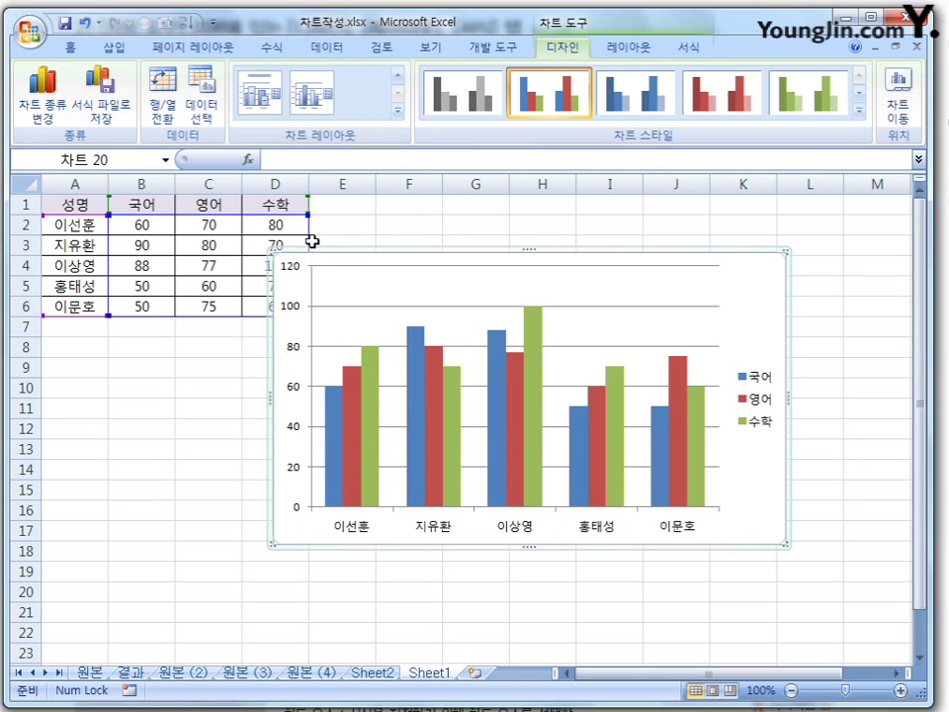
- Try the flat blue, red and green chart styles, ending with the glossy blue style on a dark background
click(644, 99)
click(719, 104)
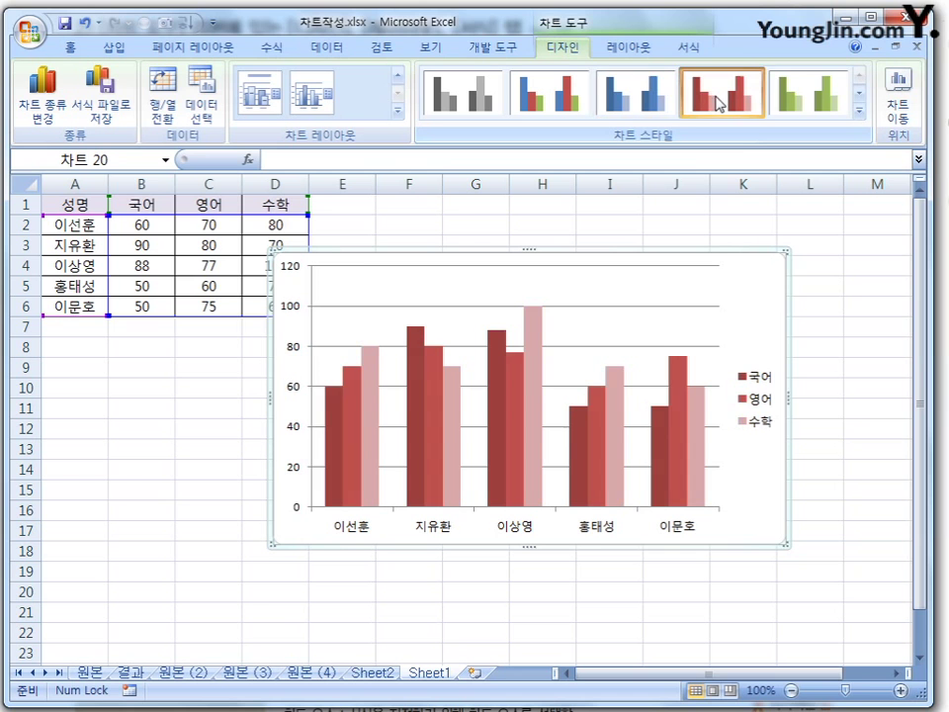
click(773, 103)
click(859, 111)
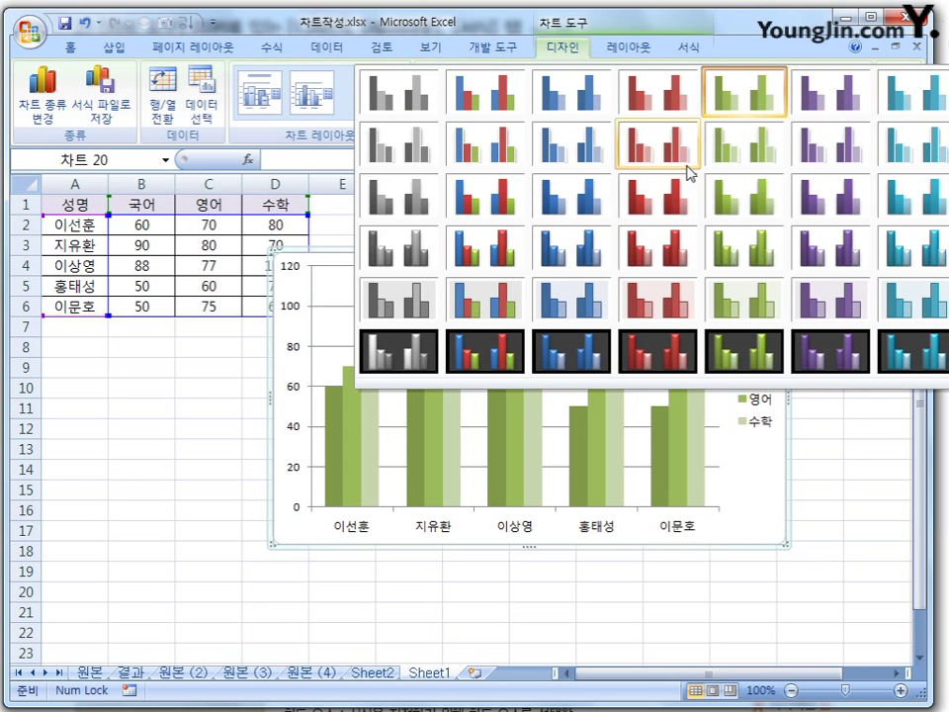
click(573, 352)
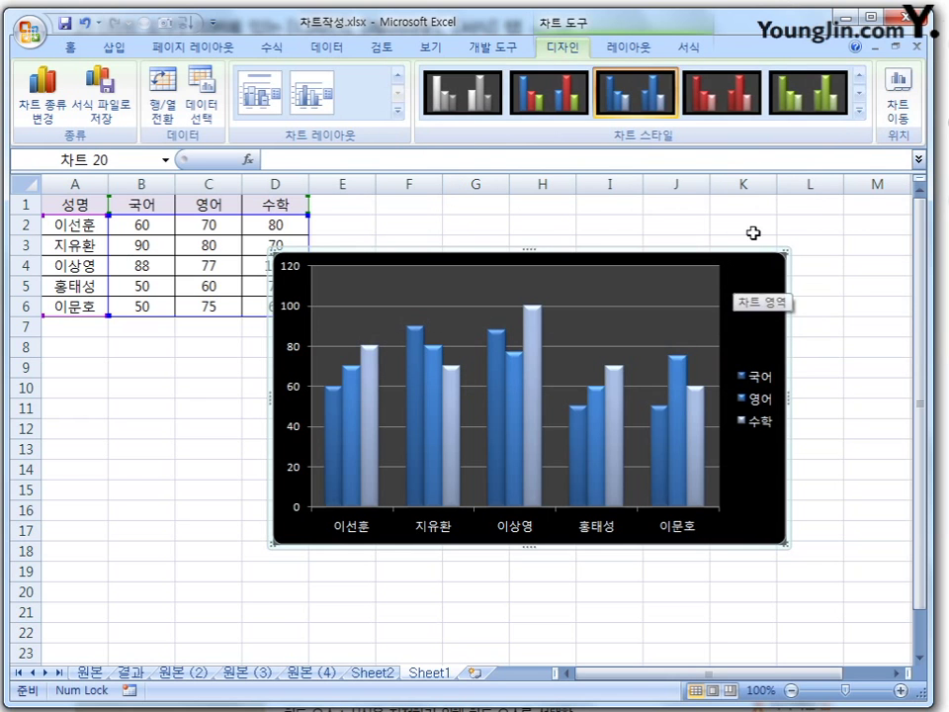
- Check the destinations for moving the chart, cancel the move, and apply the flat grayscale chart style
click(897, 99)
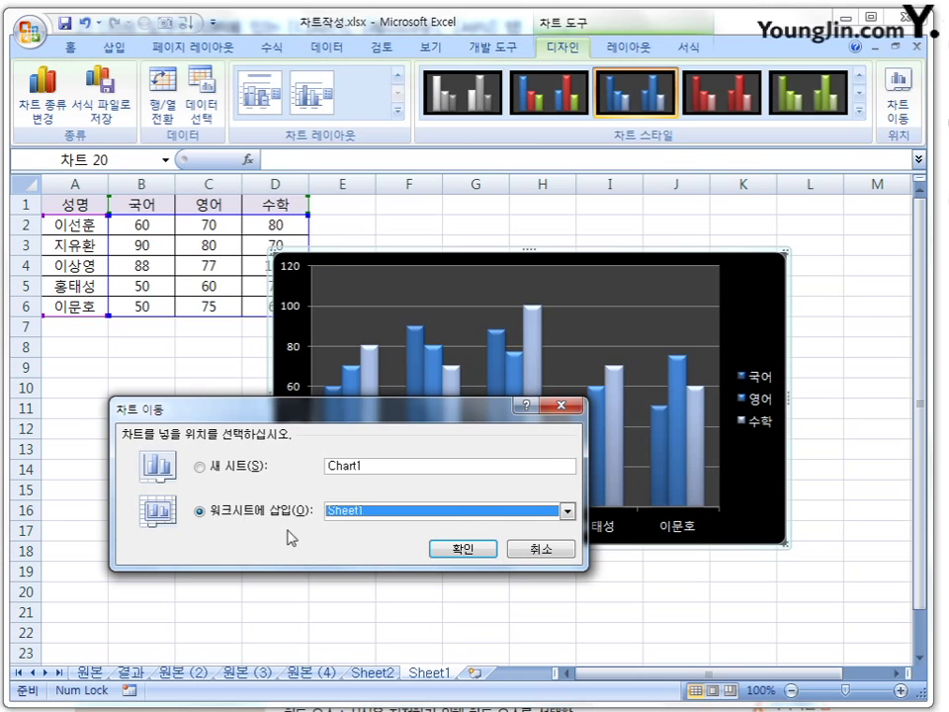
click(542, 549)
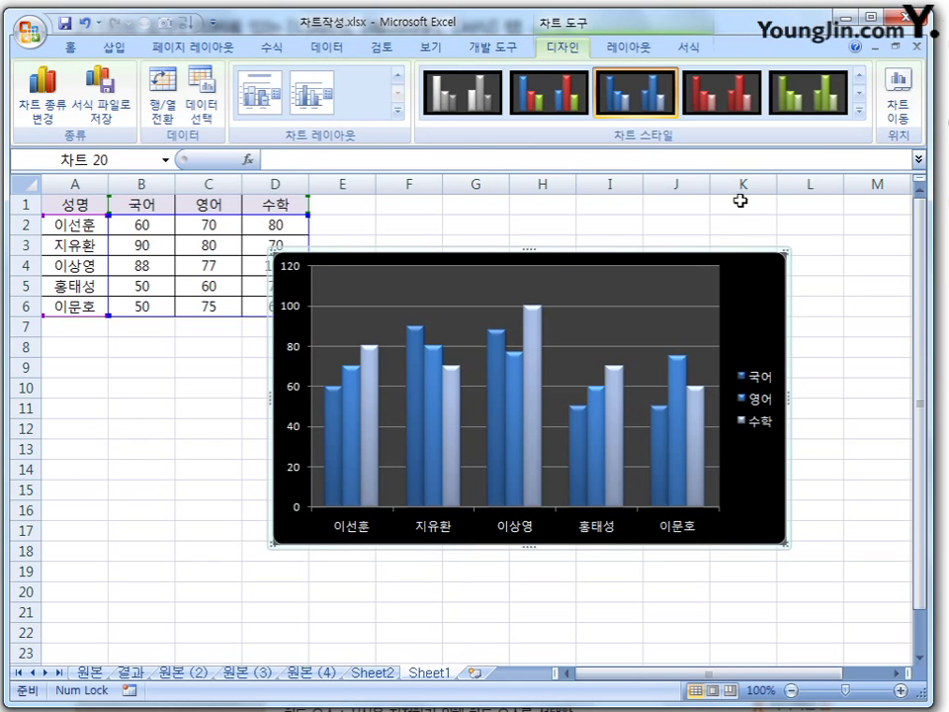
click(858, 112)
click(416, 103)
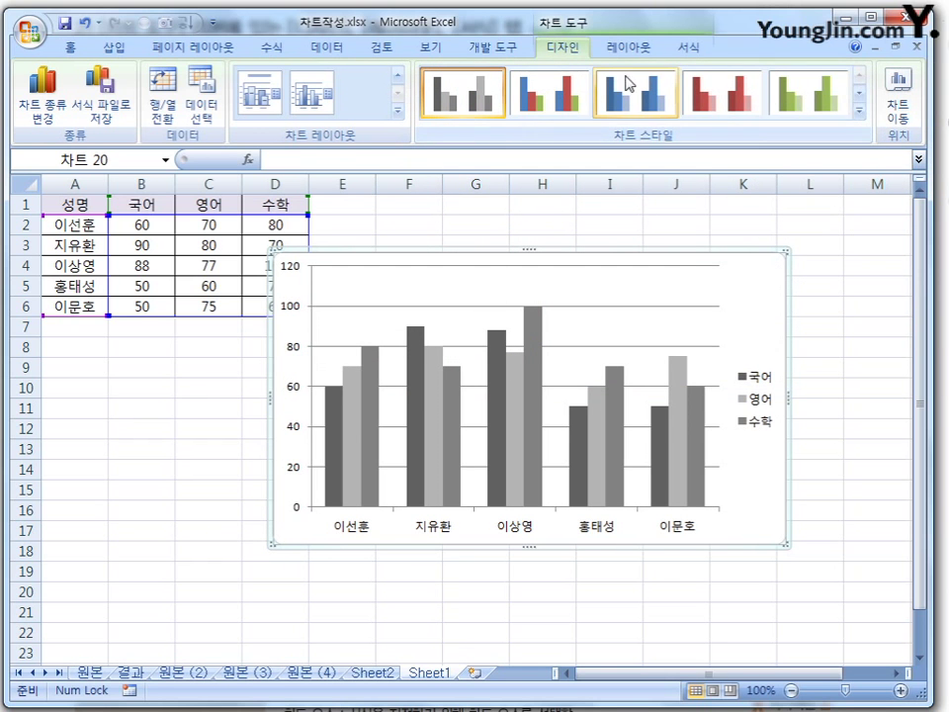
- Examine the chart area's fill, border colour, border style, shadow and 3-D format options without changing them
click(641, 50)
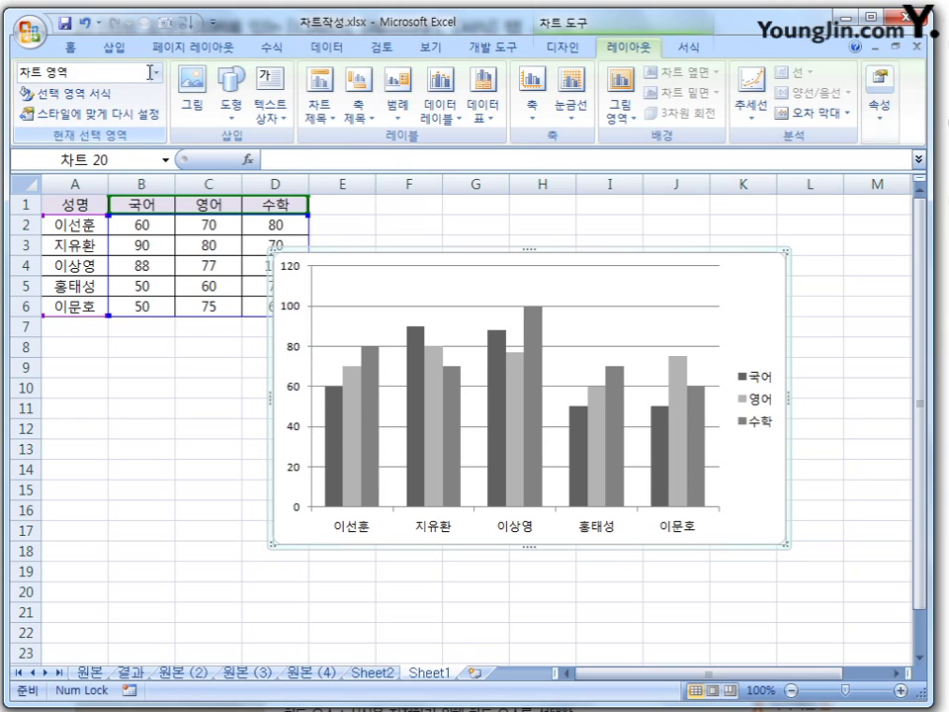
click(69, 93)
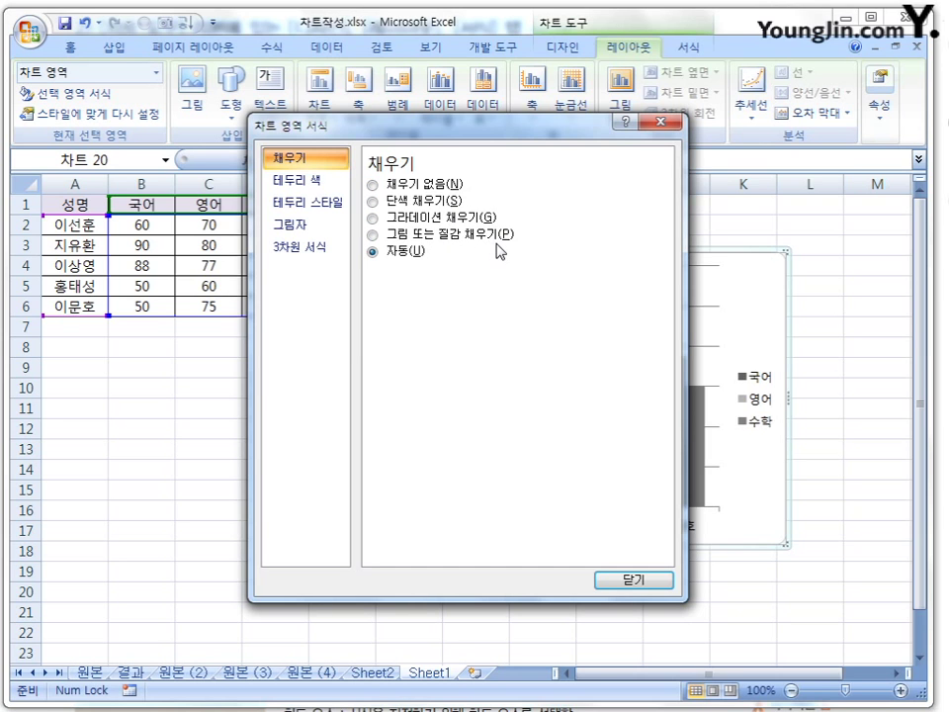
click(317, 180)
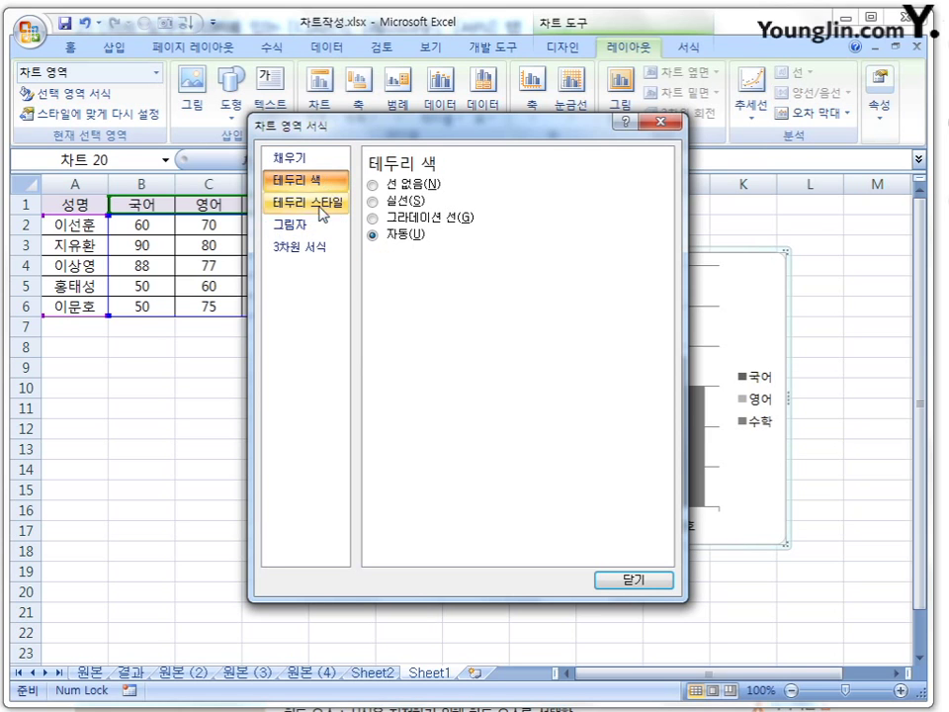
click(321, 204)
click(310, 228)
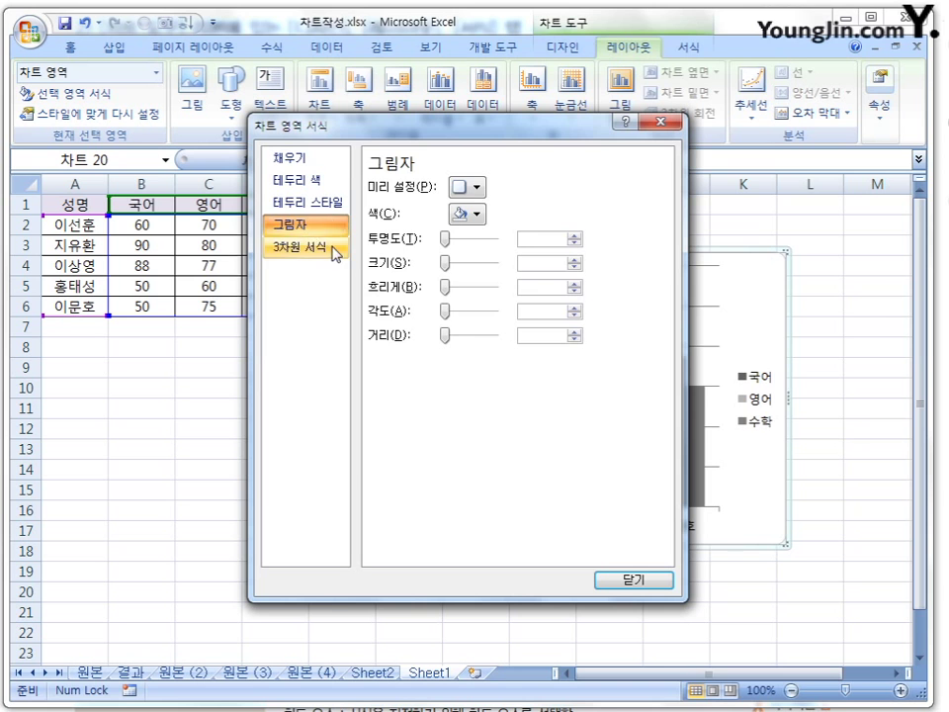
click(338, 252)
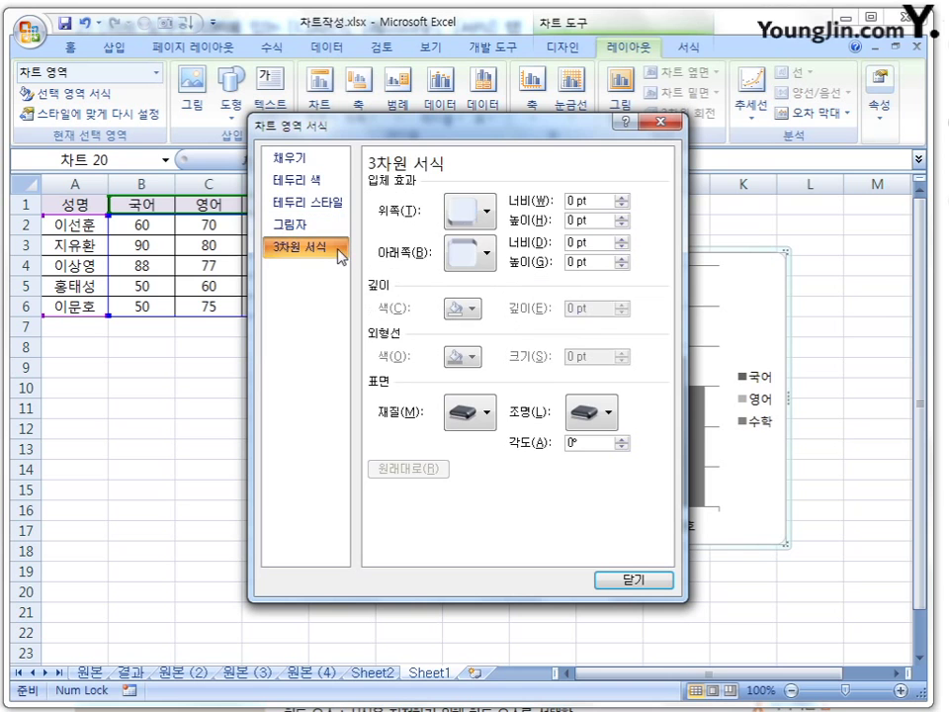
click(636, 581)
- Select the chart's plot area and view its fill formatting options without changing them
click(156, 72)
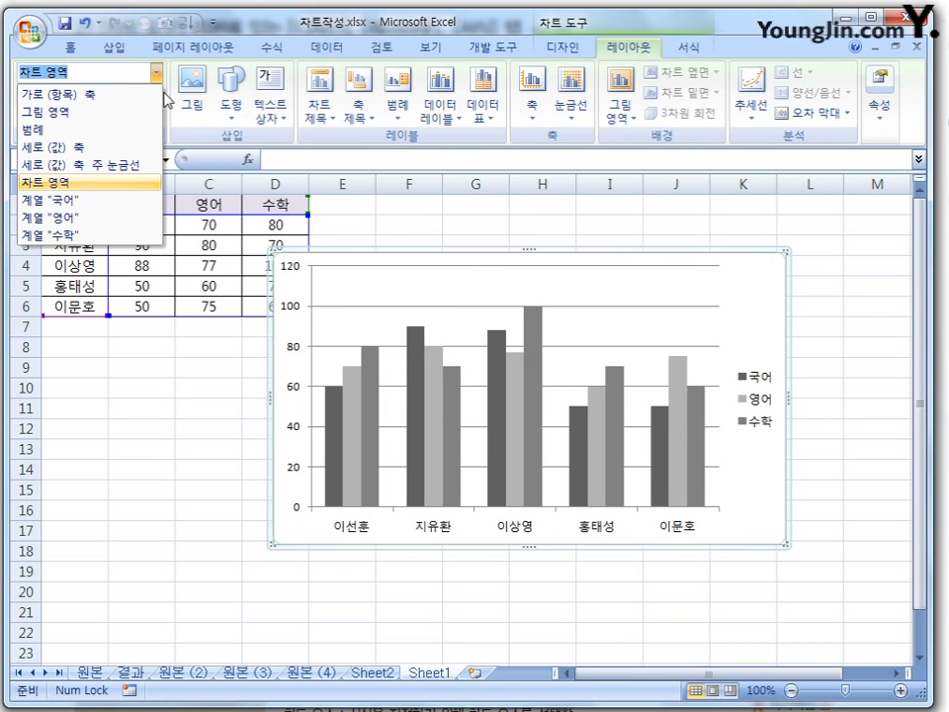
click(108, 111)
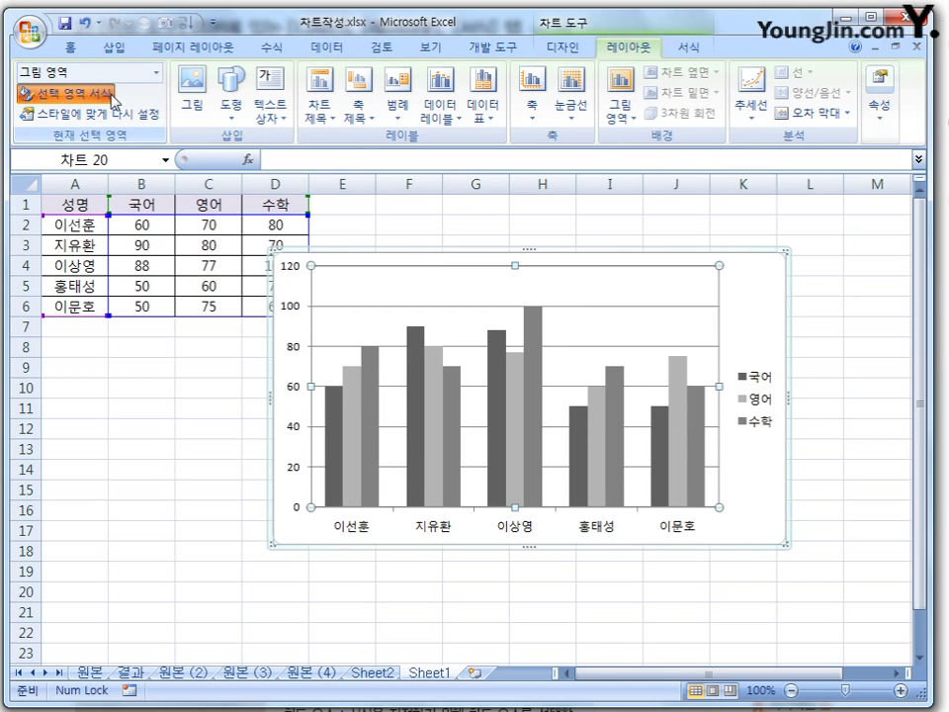
click(84, 93)
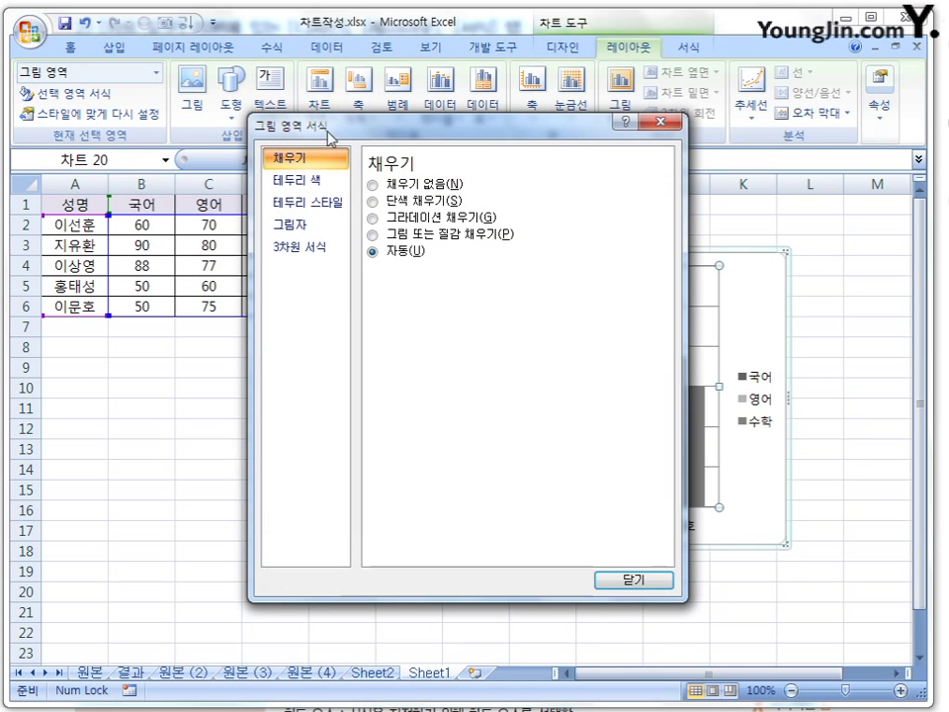
click(631, 577)
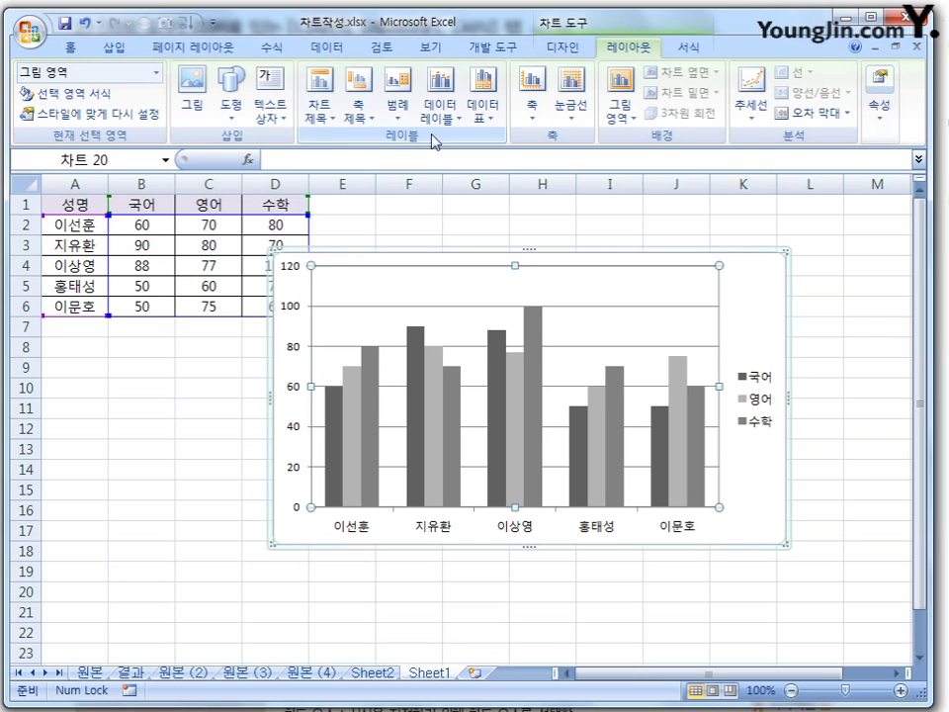
- Add a title above the chart and look over the horizontal and vertical axis title options
click(324, 110)
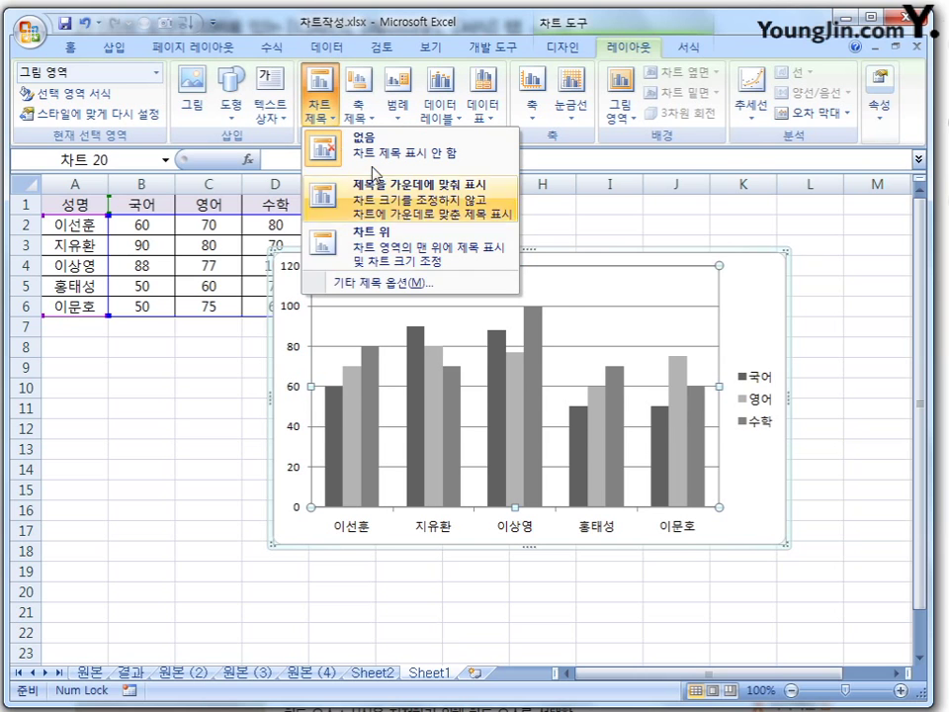
click(382, 256)
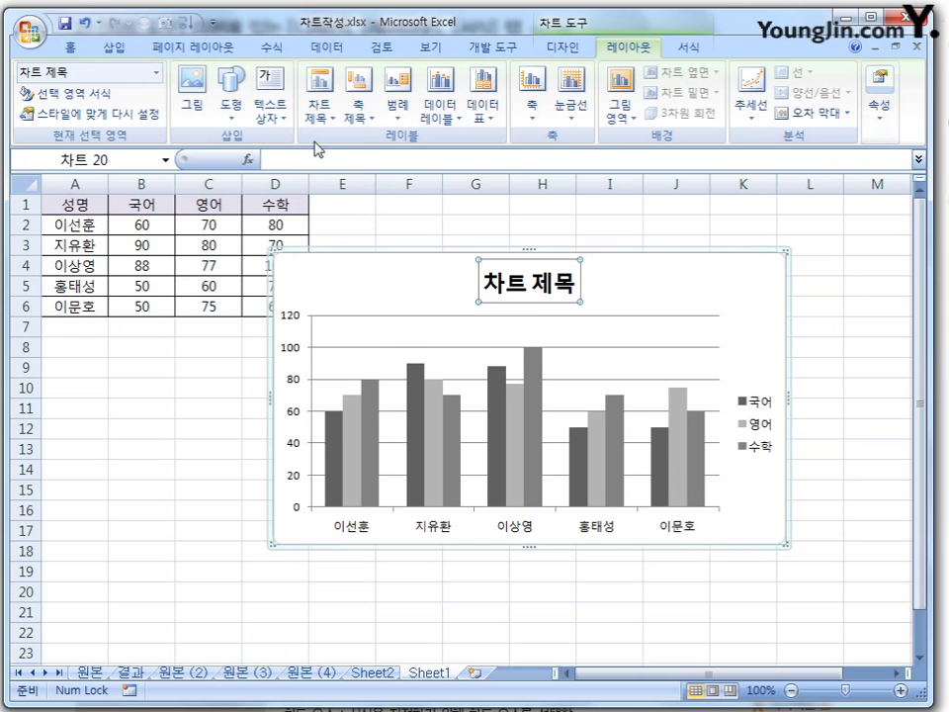
click(364, 117)
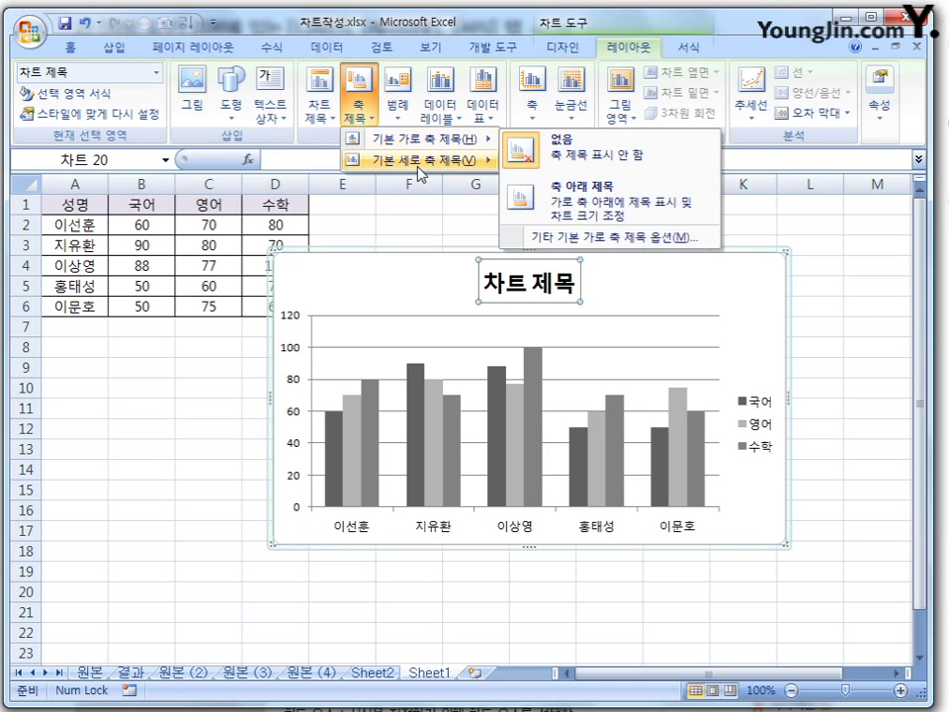
mouse_move(447, 168)
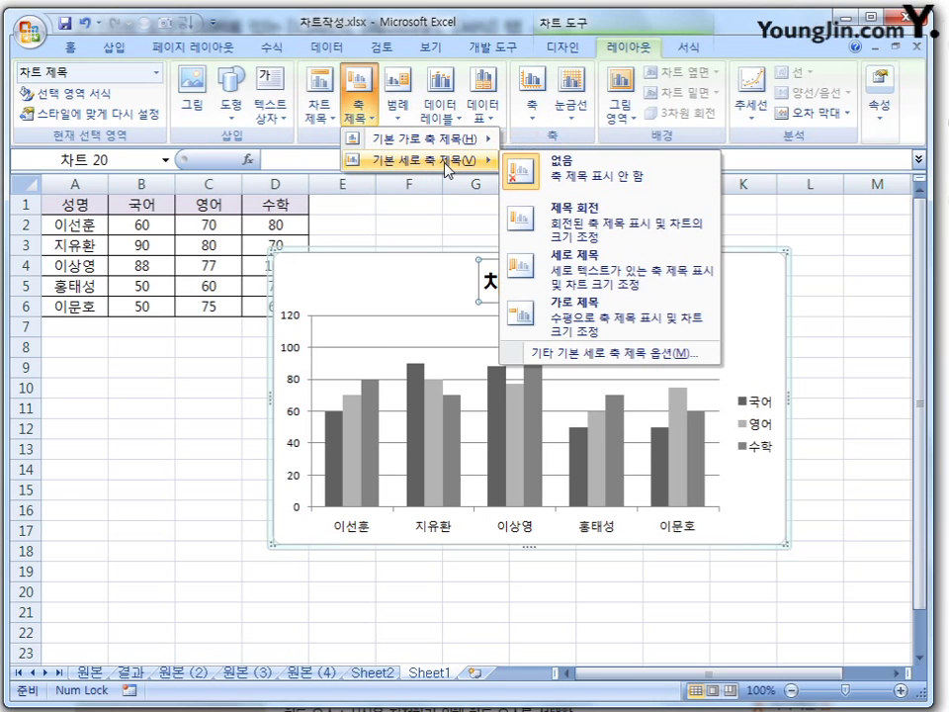
- Show the chart legend below the plot area, and switch it to above the plot area
click(398, 107)
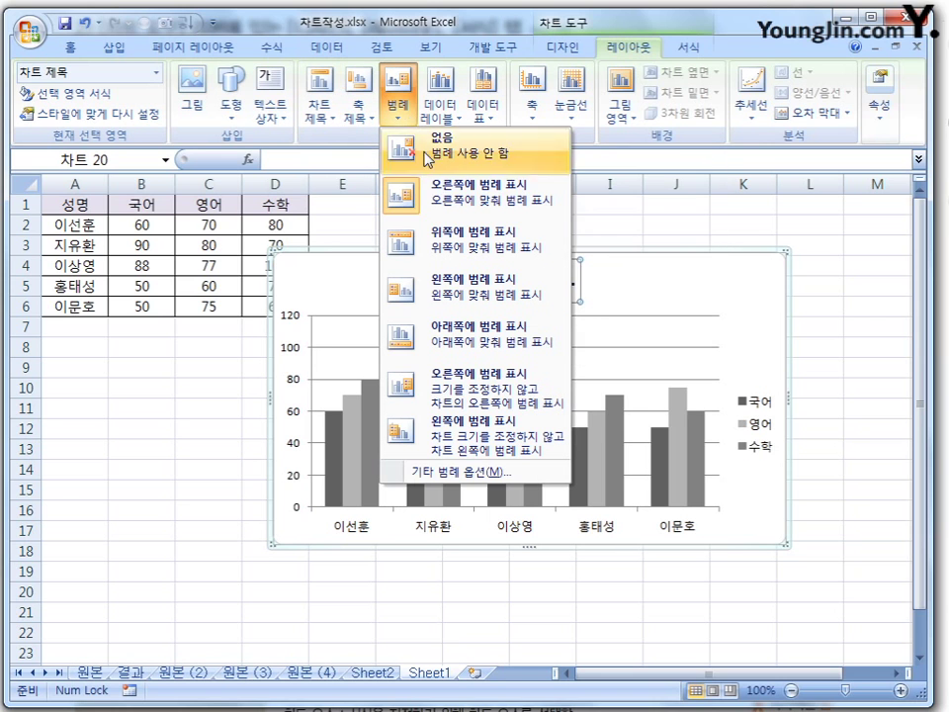
click(488, 342)
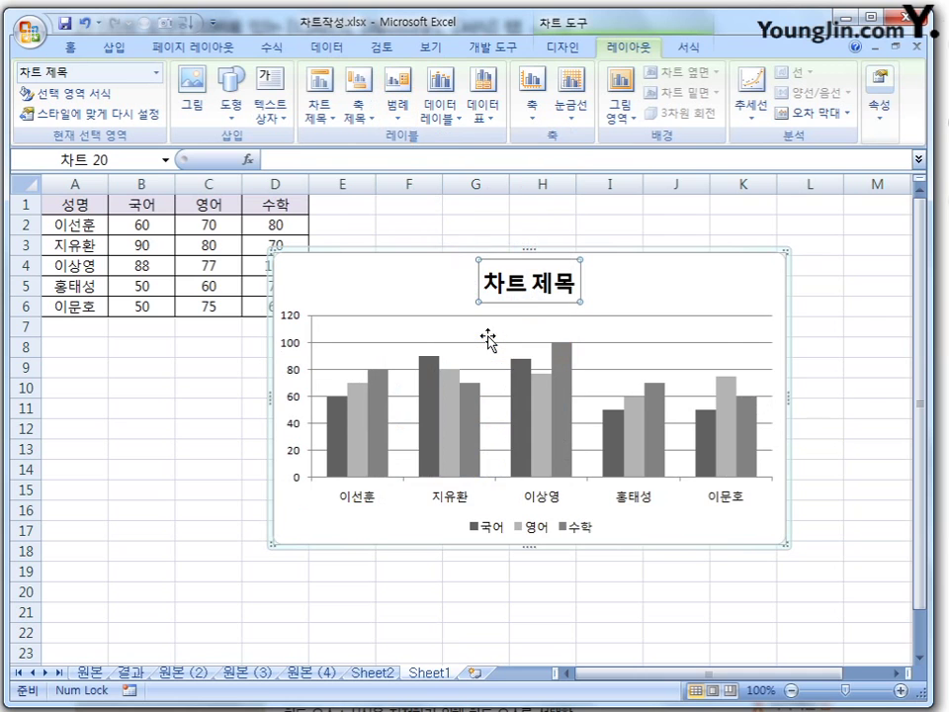
click(399, 104)
click(486, 247)
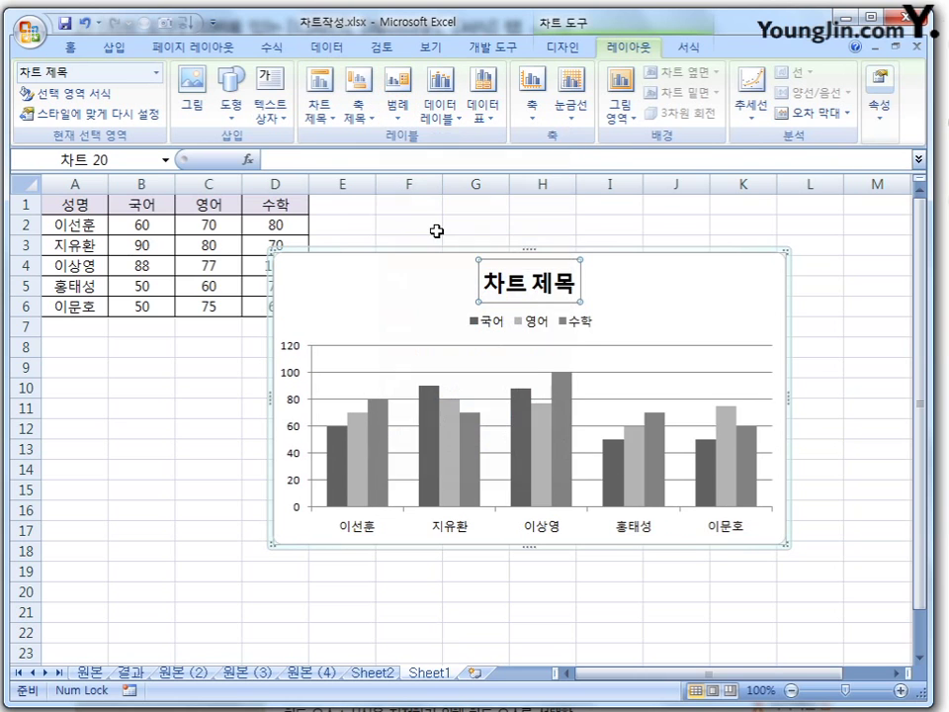
- Look over the data label positions and add a data table with legend keys beneath the chart
click(456, 119)
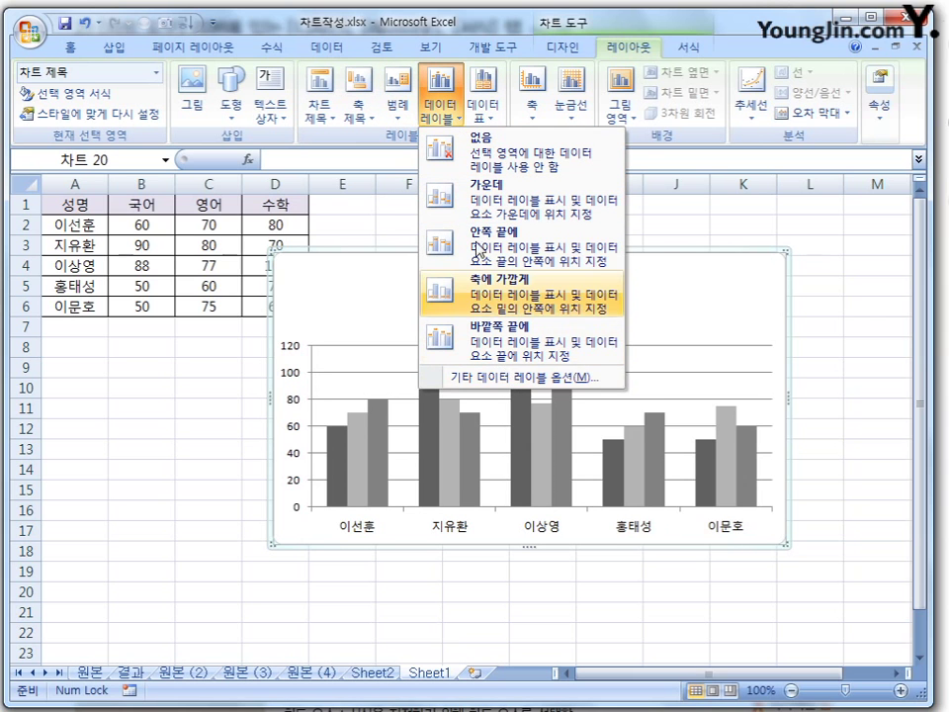
click(483, 104)
click(559, 252)
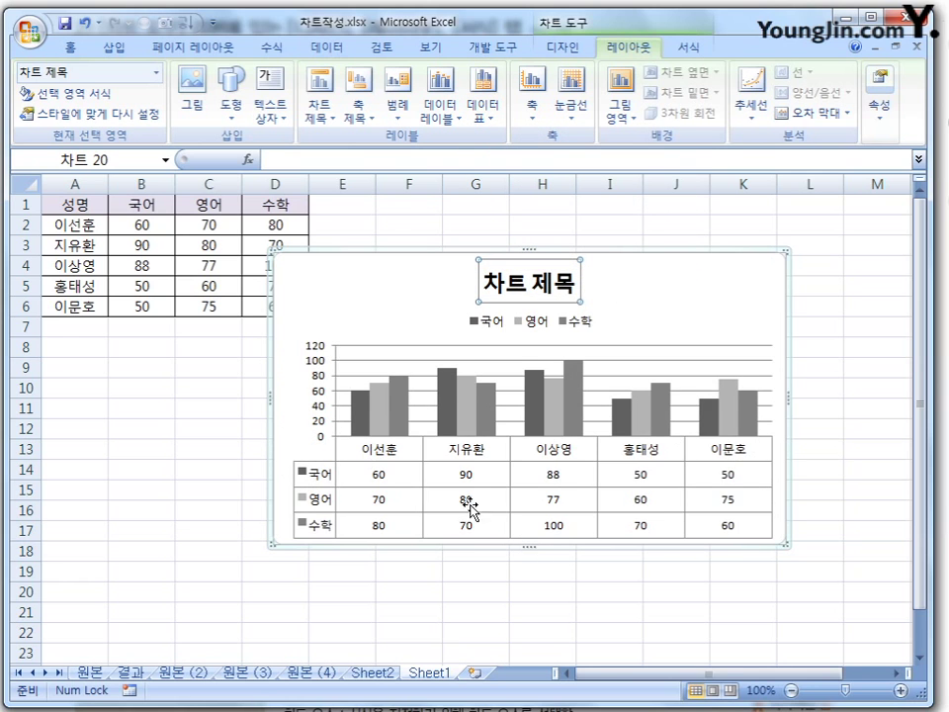
- Look over the primary axis options and add major vertical gridlines to the chart
click(534, 113)
mouse_move(582, 161)
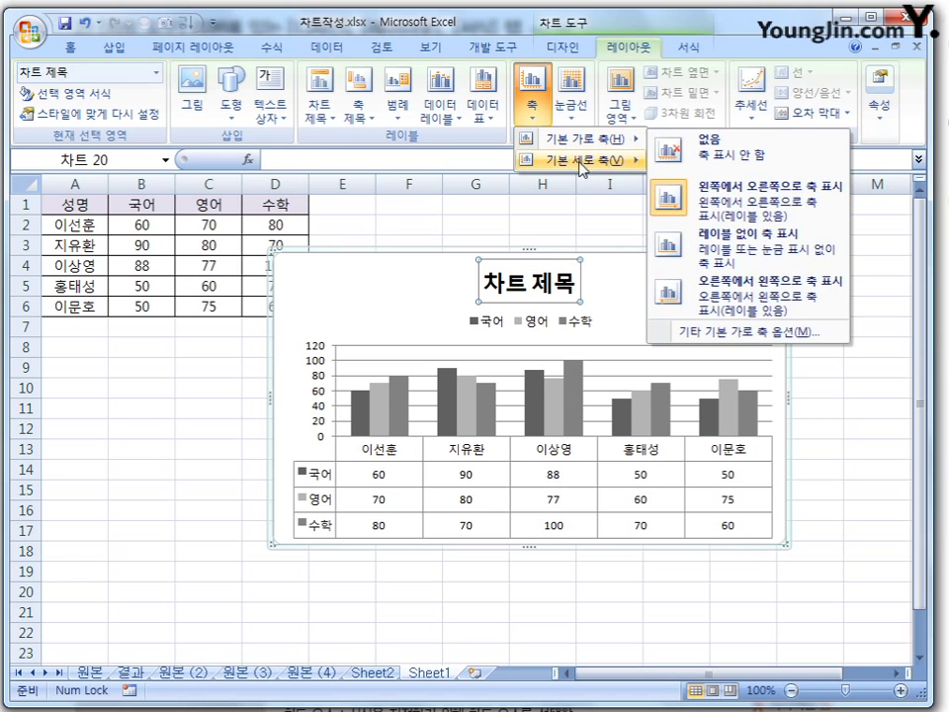
click(570, 111)
mouse_move(617, 168)
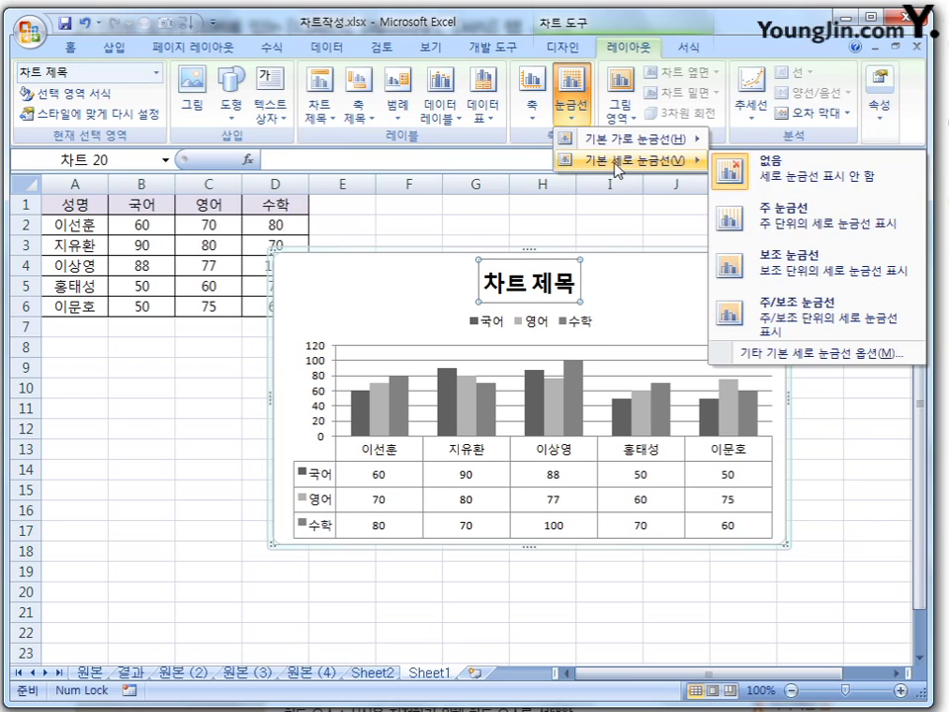
click(809, 219)
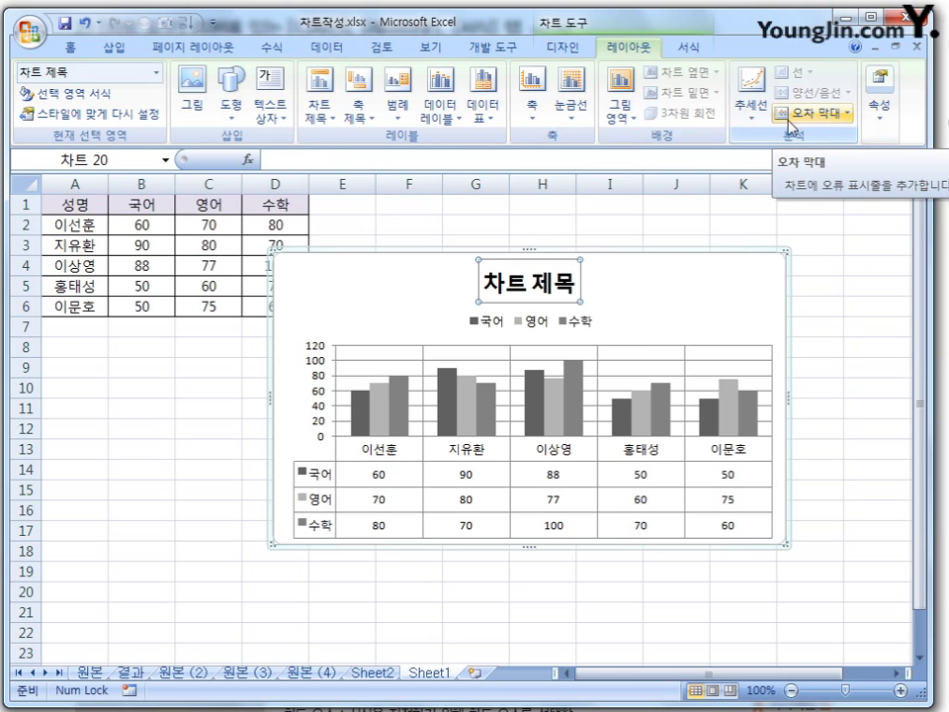
- Add a linear trendline to the 수학 series of the chart
click(573, 402)
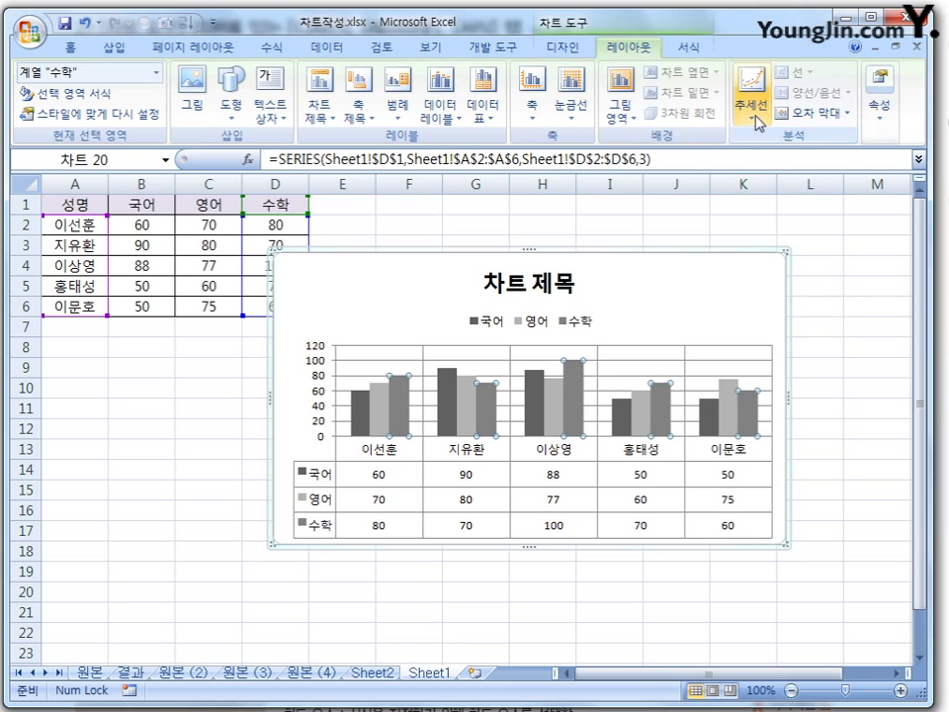
click(757, 122)
click(781, 192)
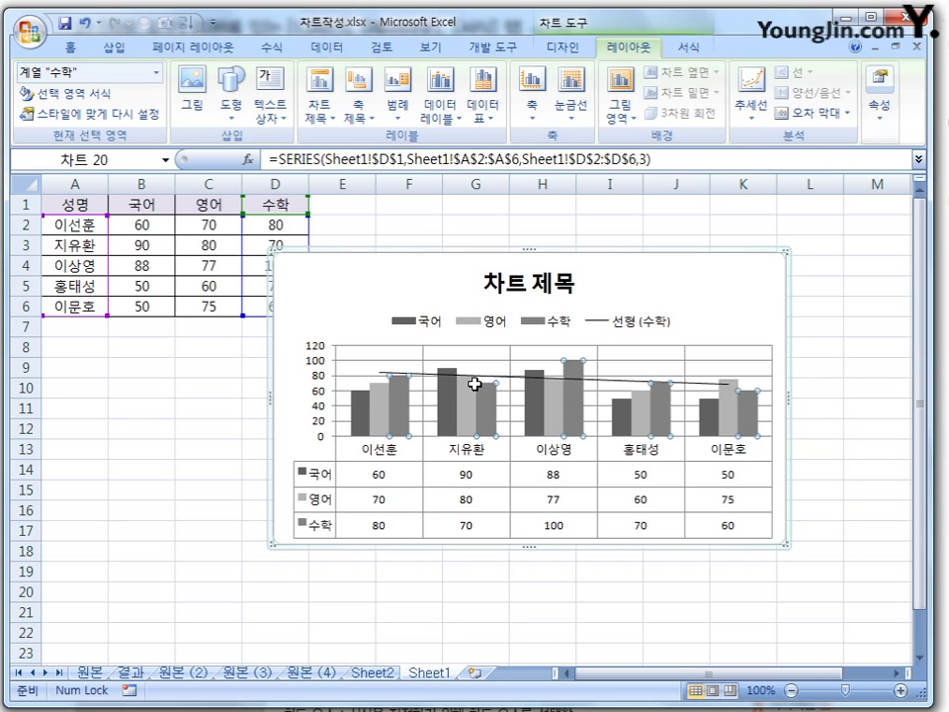
- Add error bars to the 수학 series and display the chart name property
click(811, 112)
click(844, 188)
click(883, 128)
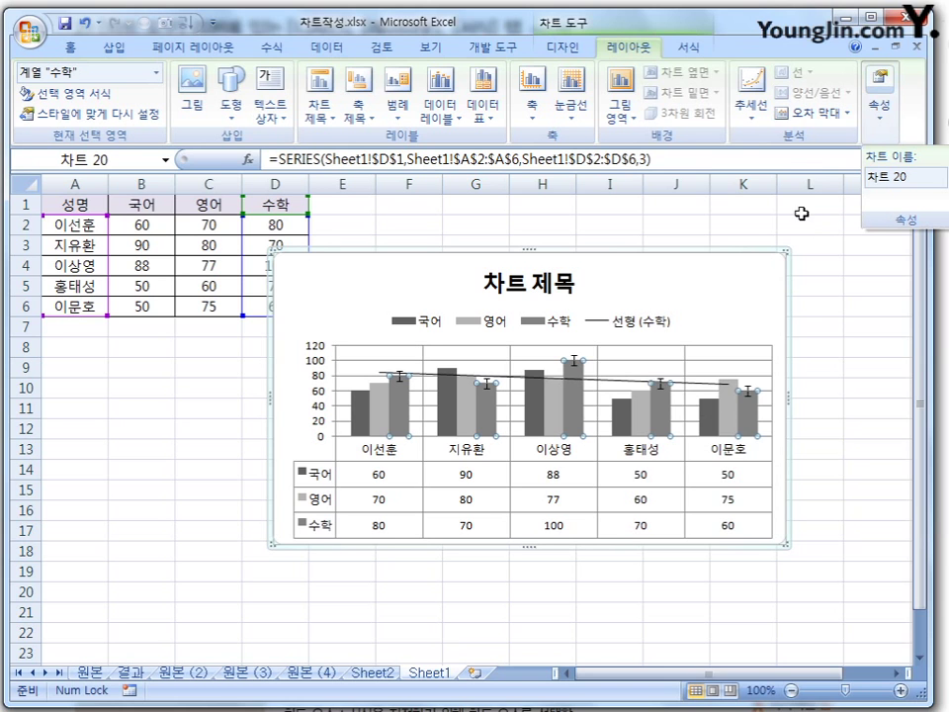
- Apply the red outline preset shape style to the 수학 series and select the chart area
click(688, 47)
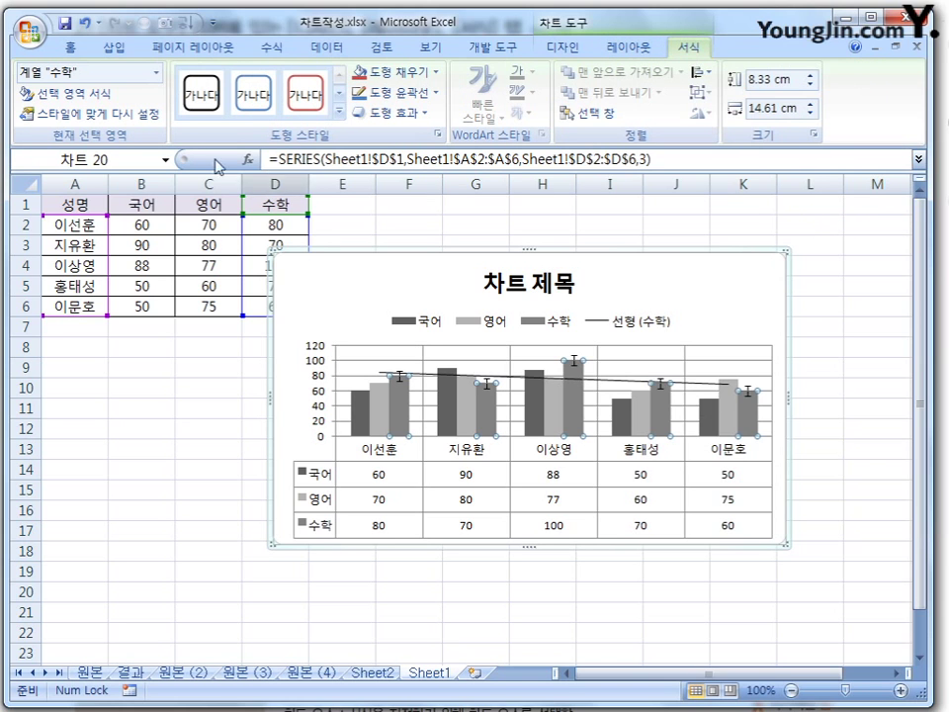
click(306, 96)
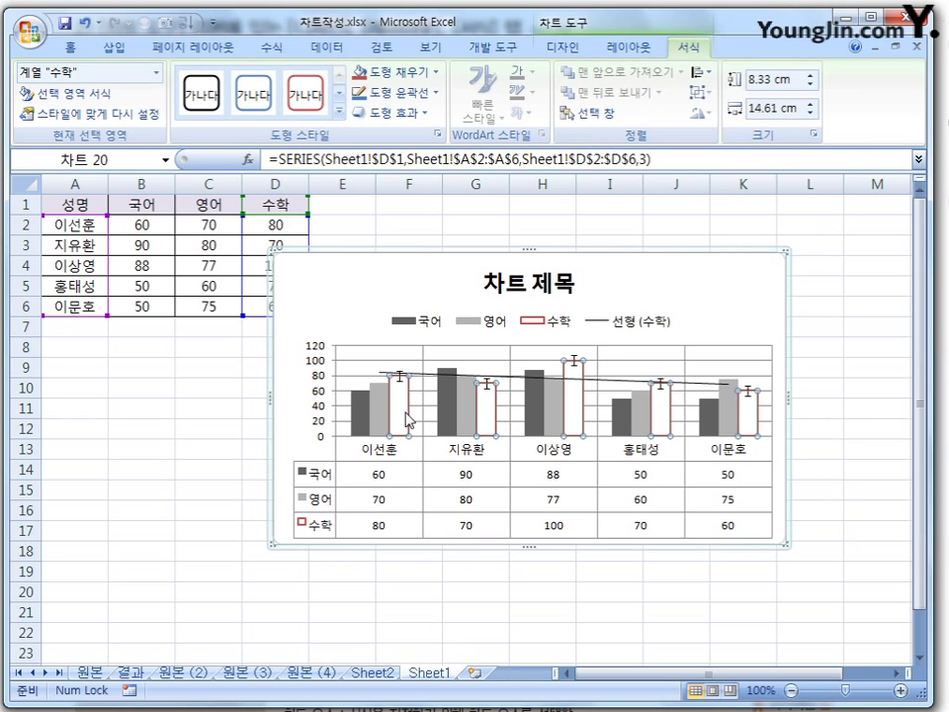
click(382, 302)
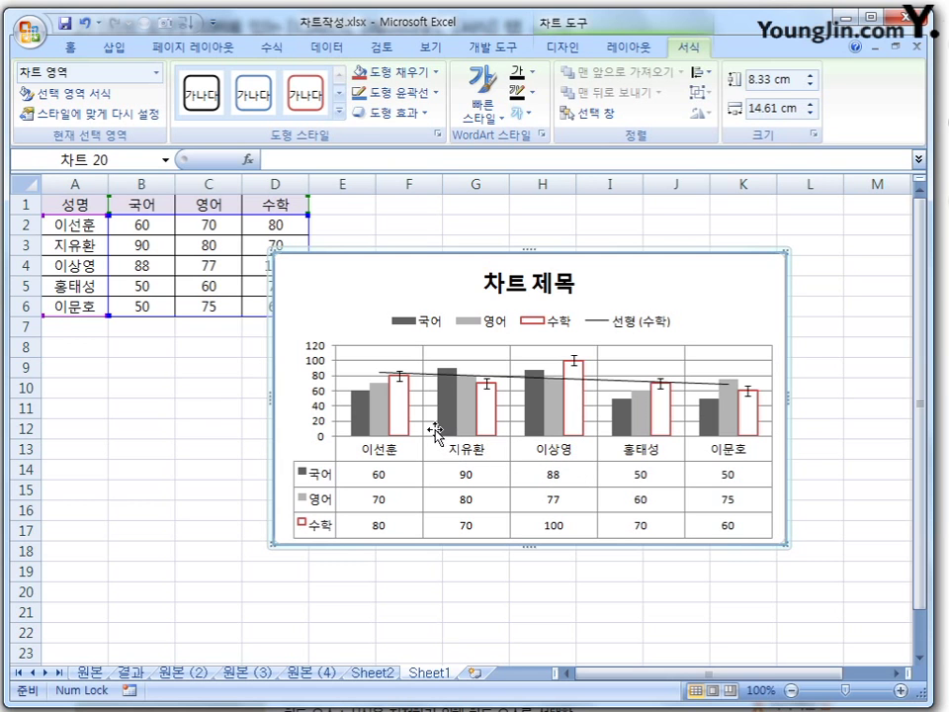
- Delete the formatted chart from Sheet1
click(234, 402)
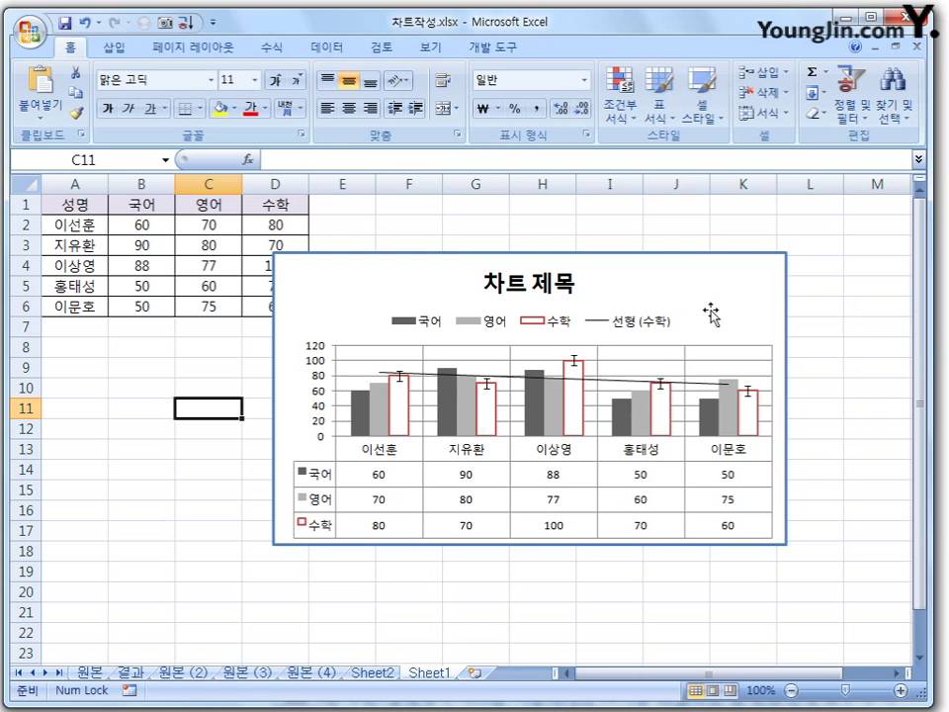
click(712, 316)
key(Delete)
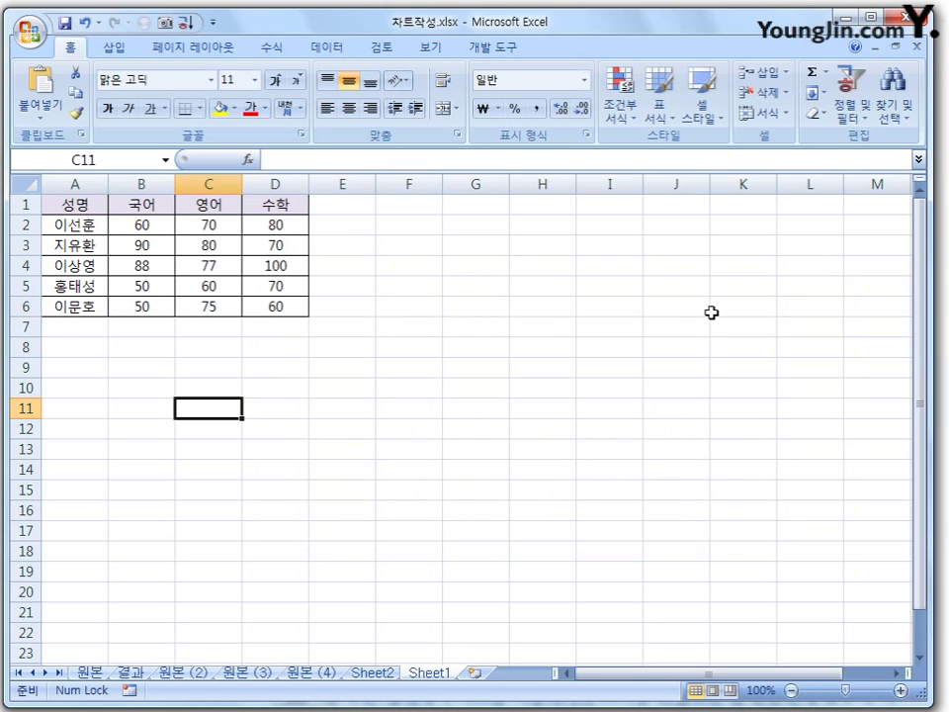
- Insert a 2-D clustered column chart from the score table and move it below the table
click(192, 259)
click(117, 48)
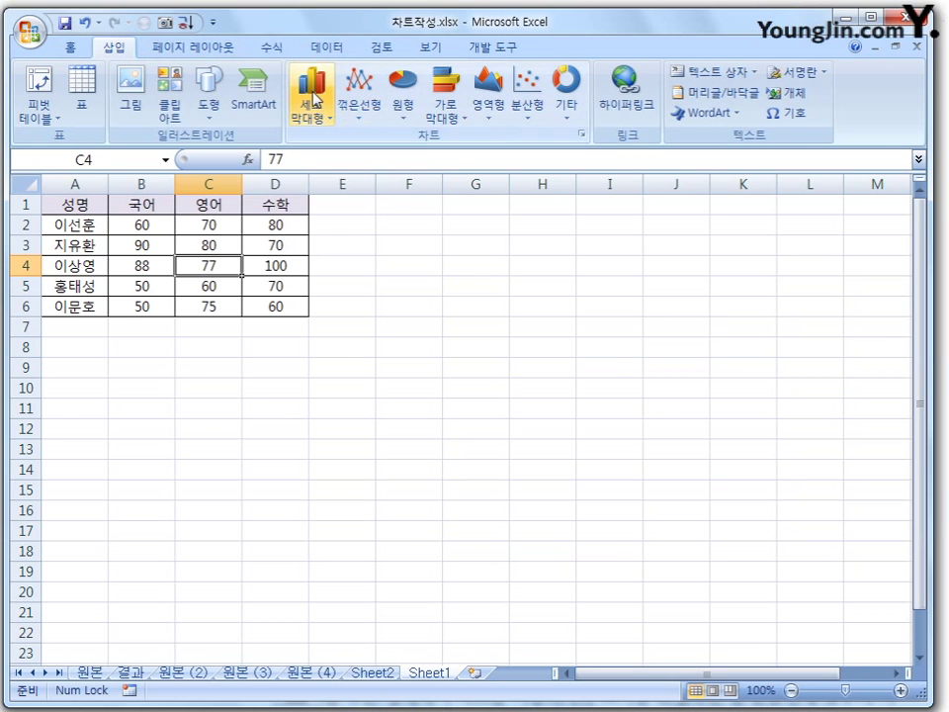
click(313, 96)
click(326, 176)
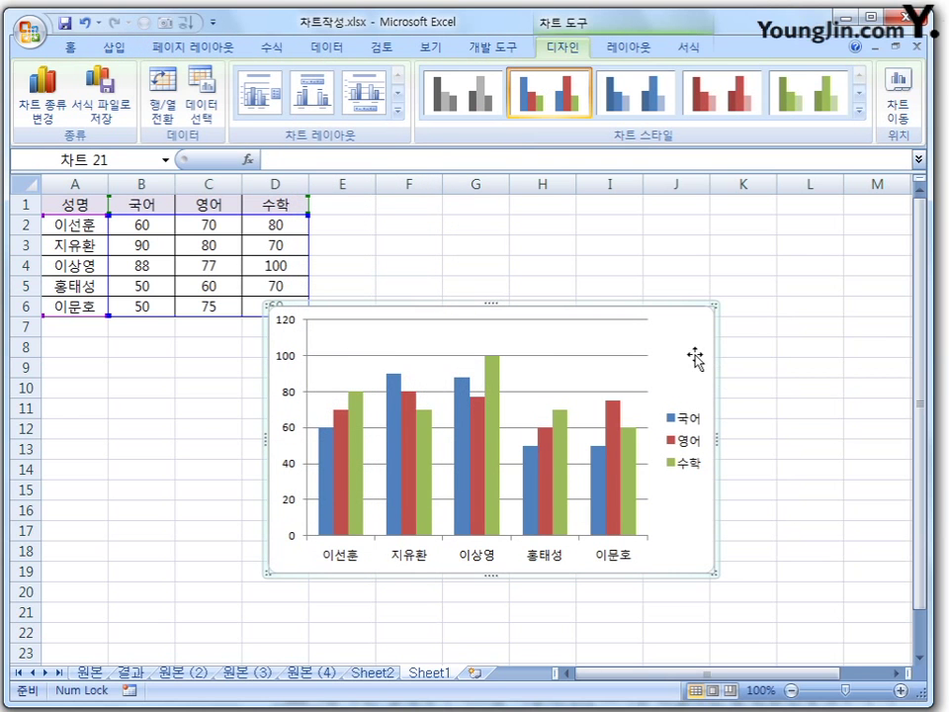
drag(684, 335, 522, 375)
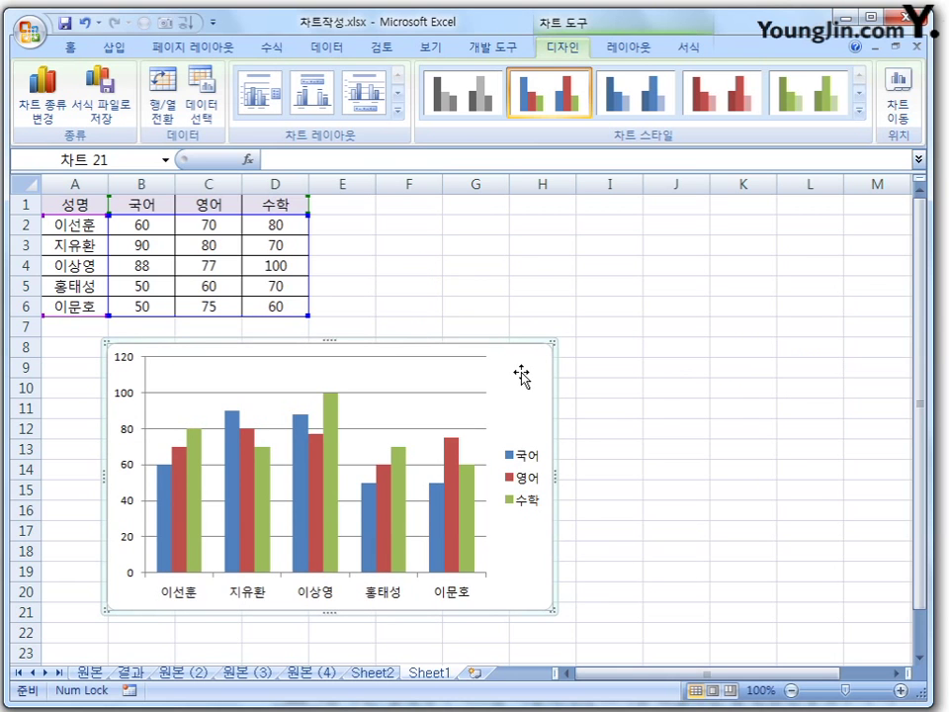
- Copy the column chart to the area beside the score table and enlarge the copy in width and height
drag(522, 375, 613, 278)
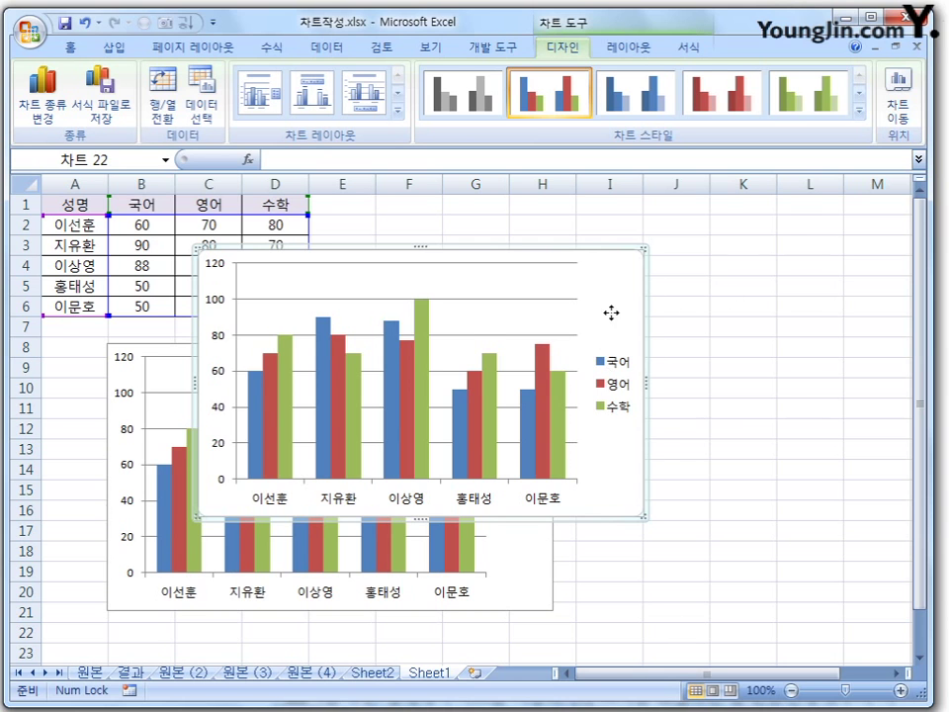
drag(612, 312, 764, 282)
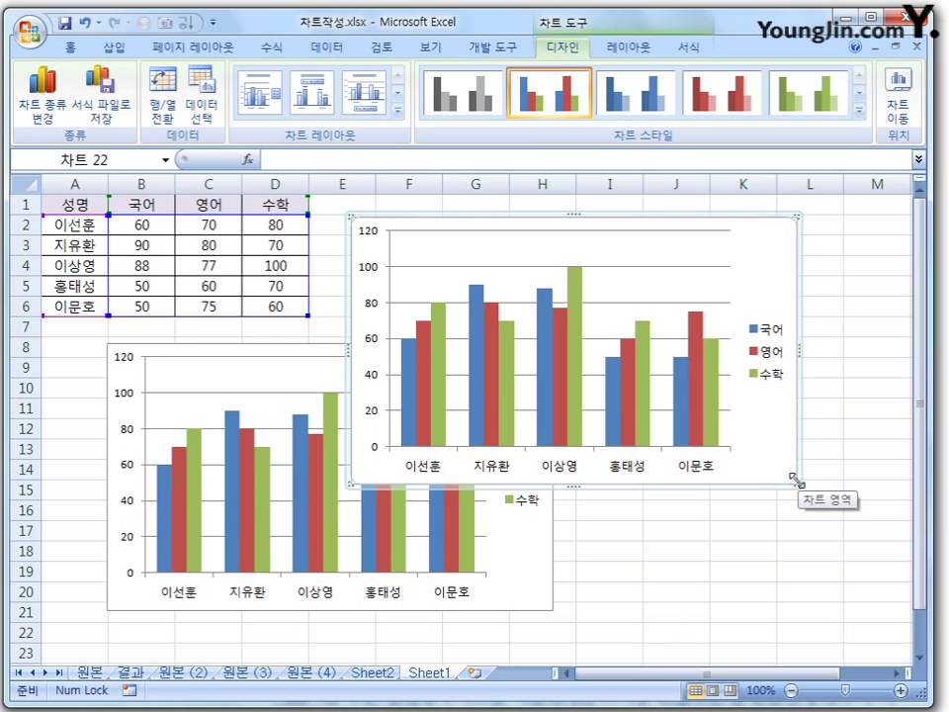
drag(796, 482, 842, 482)
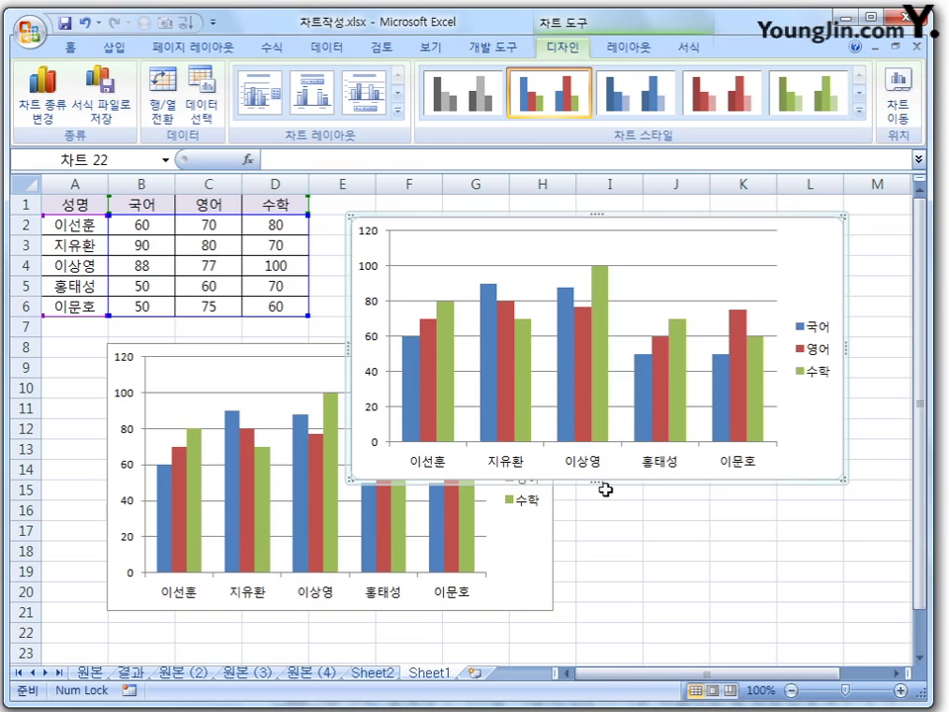
drag(600, 483, 599, 503)
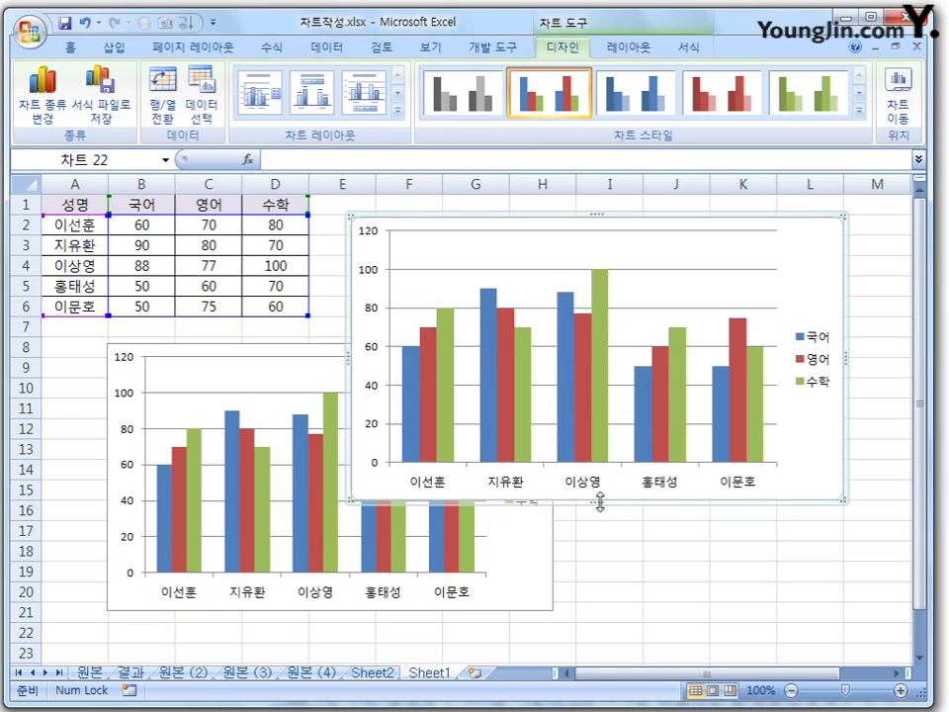
- Delete the original column chart below the score table, keeping the enlarged copy
click(674, 539)
click(541, 550)
key(Delete)
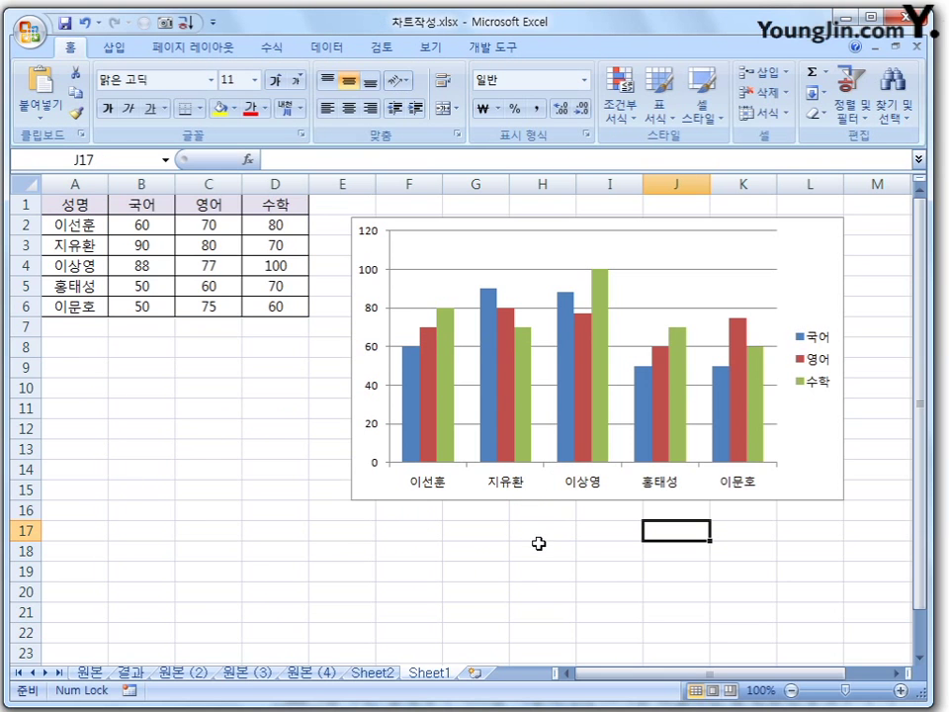
- Resize the remaining chart from its corners, first shrinking it and then enlarging it again
click(846, 252)
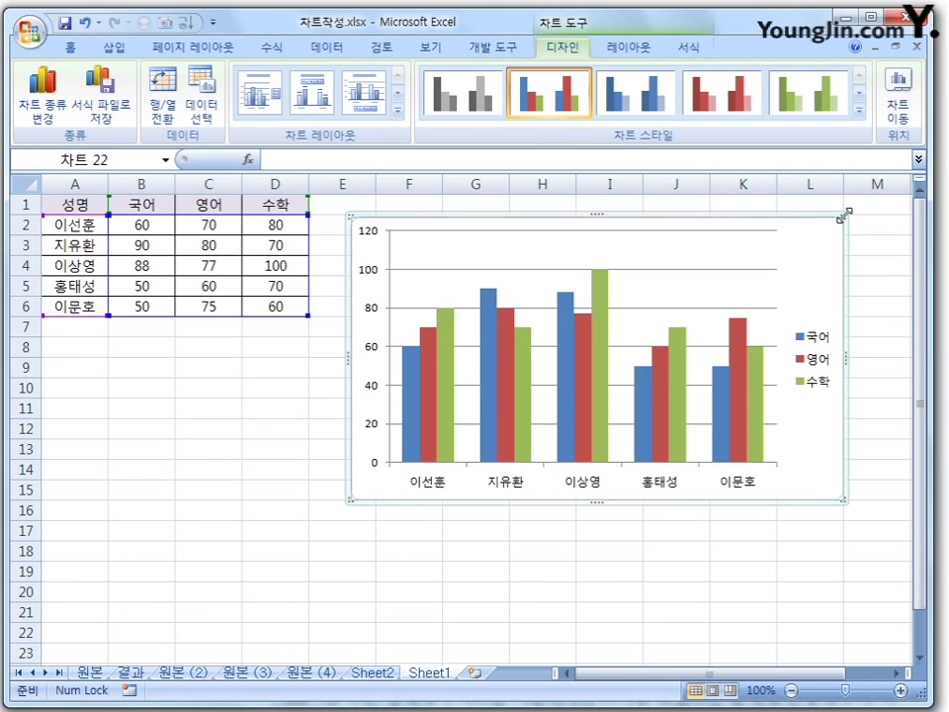
drag(844, 215, 649, 288)
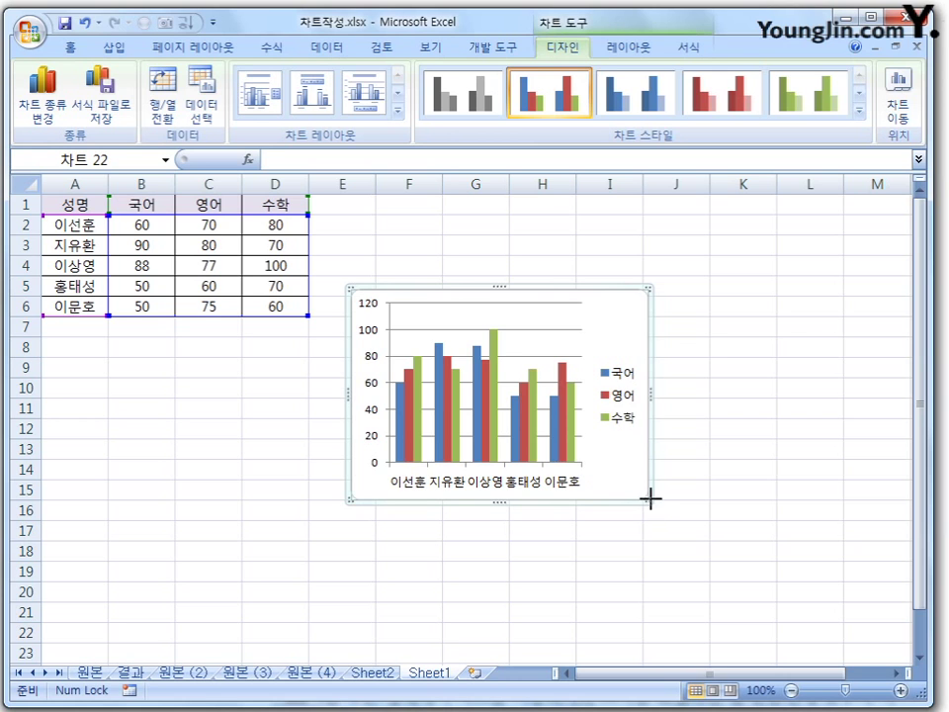
drag(649, 499, 766, 529)
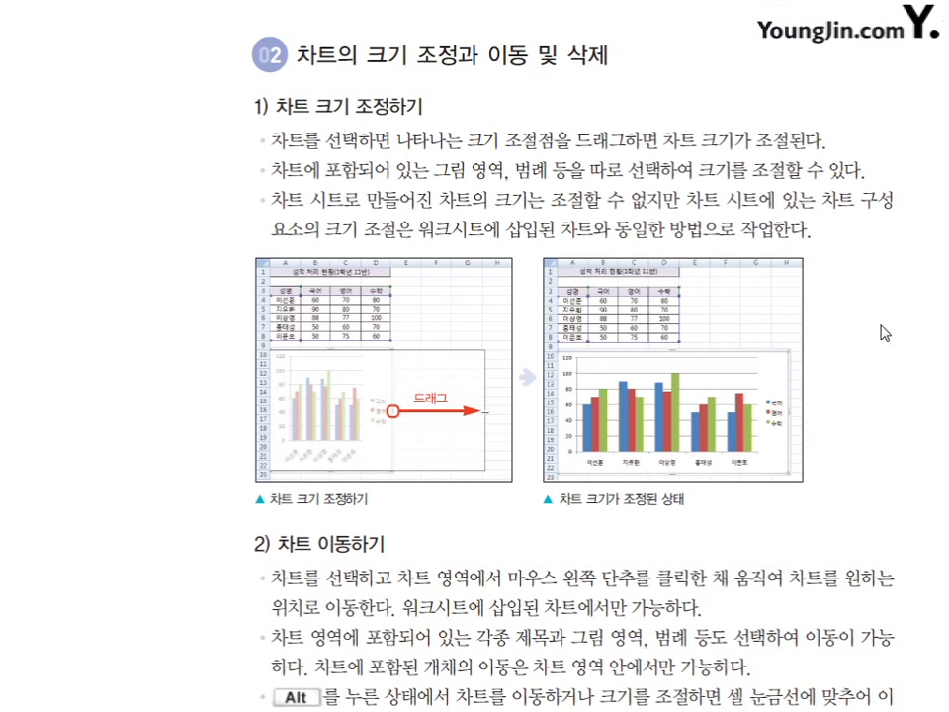
key(ctrl+p)
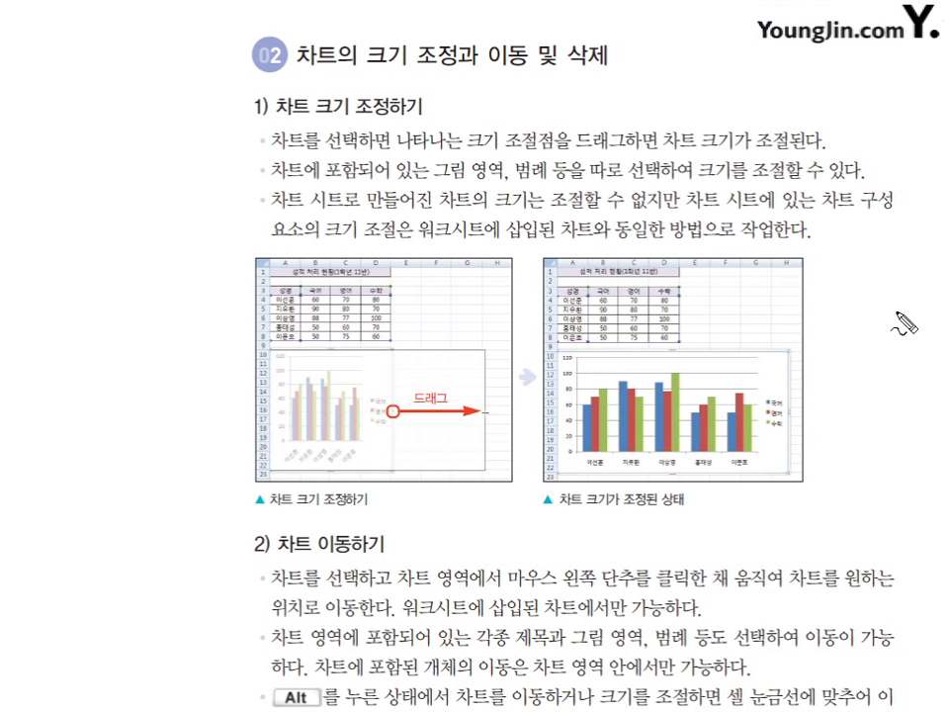
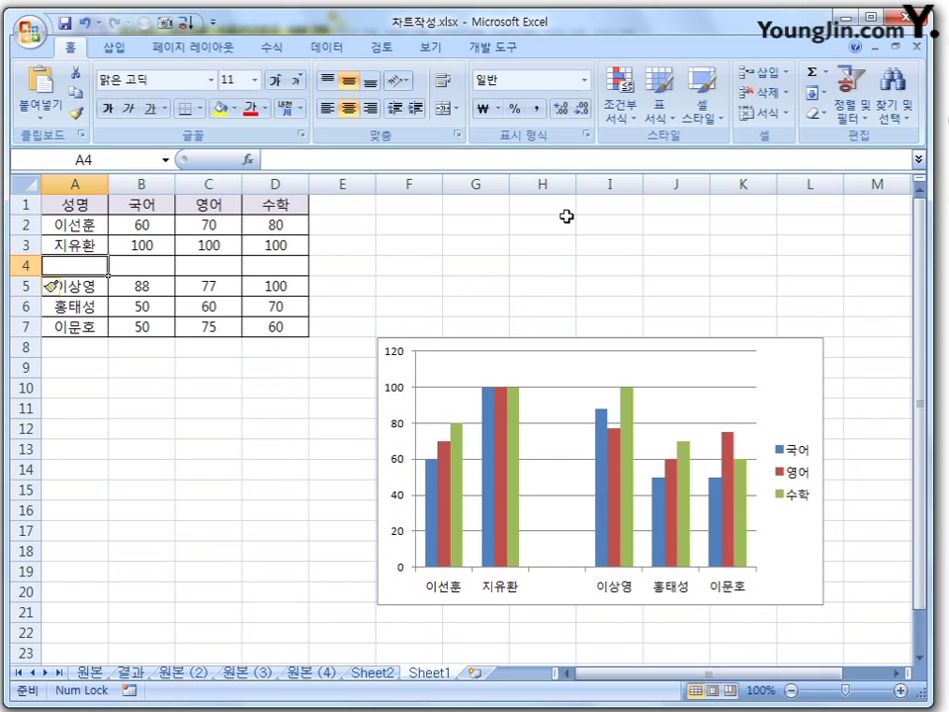
- Fill the empty row 4 with 전학생 as the name and 50 for 국어, 영어 and 수학
text(wjs)
key(BackSpace)
key(BackSpace)
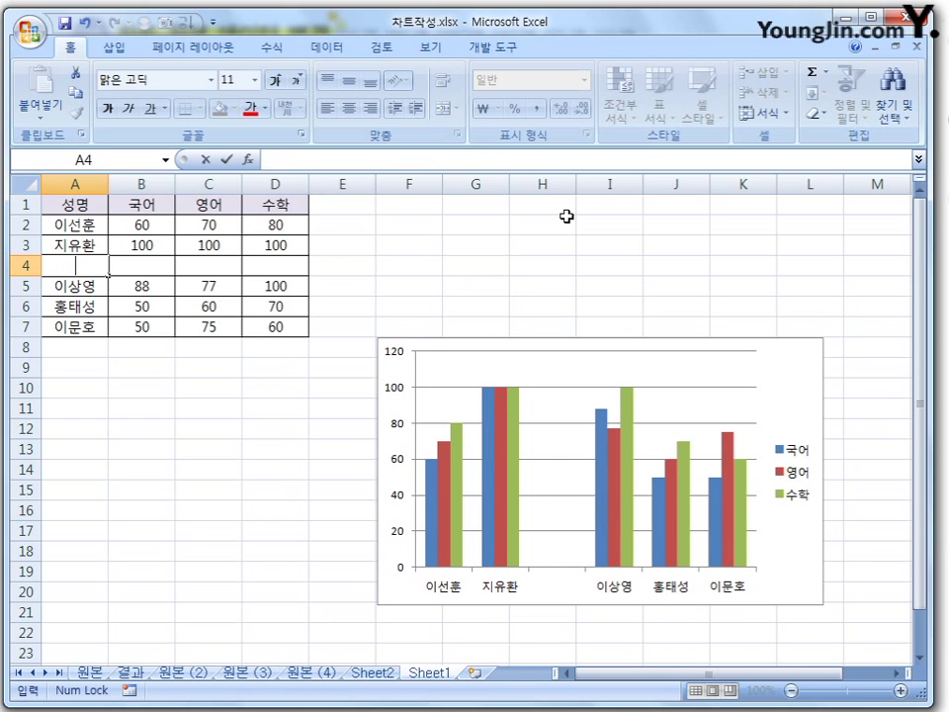
text(wjsgkrtod)
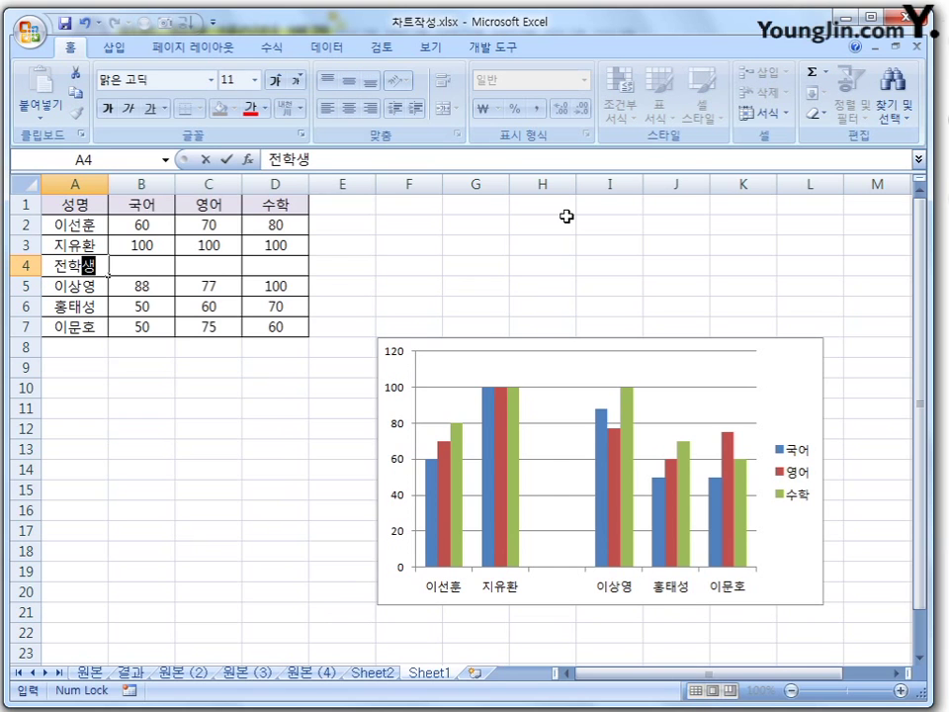
key(Tab)
text(50)
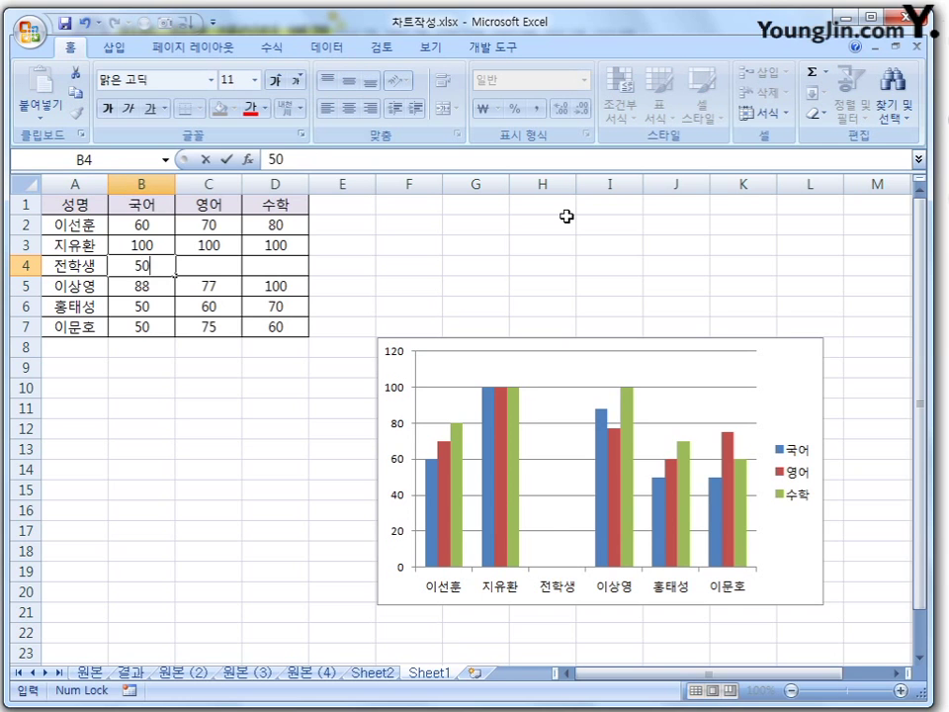
key(Tab)
text(50)
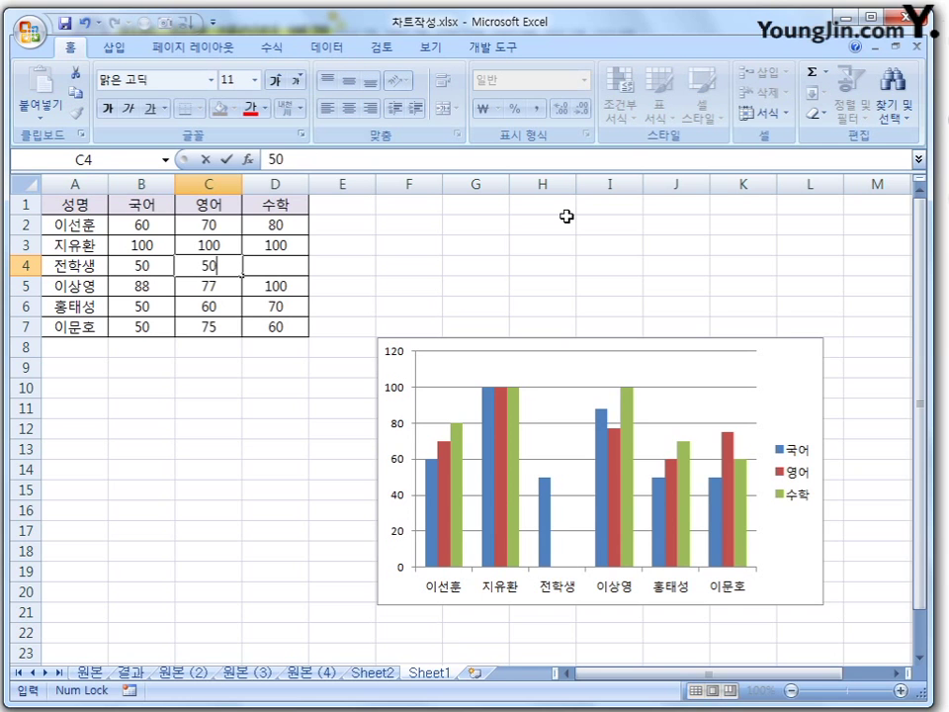
key(Tab)
text(5)
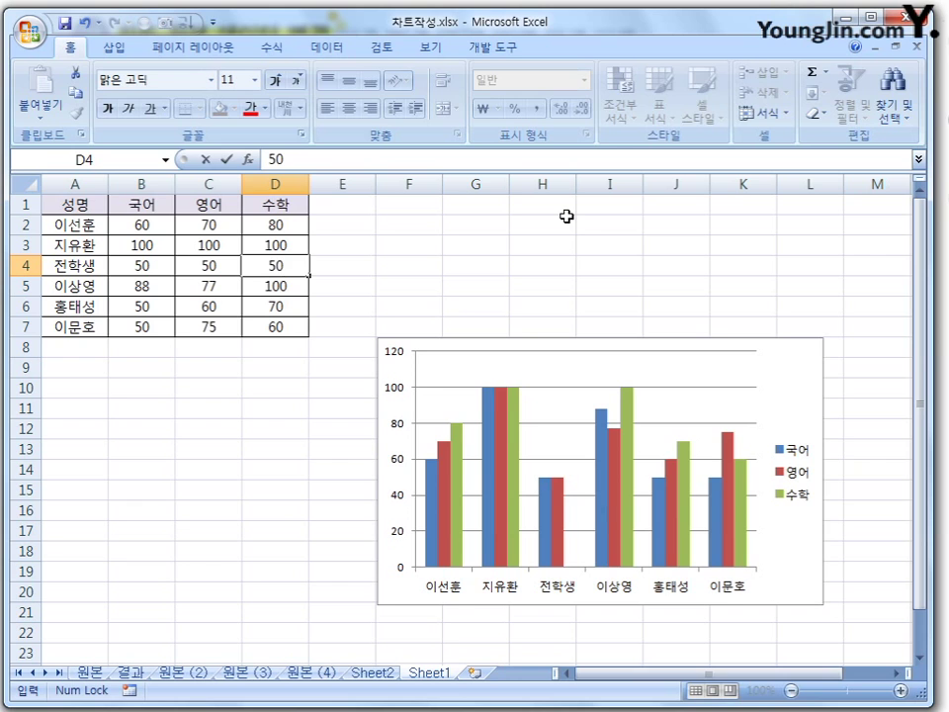
key(Tab)
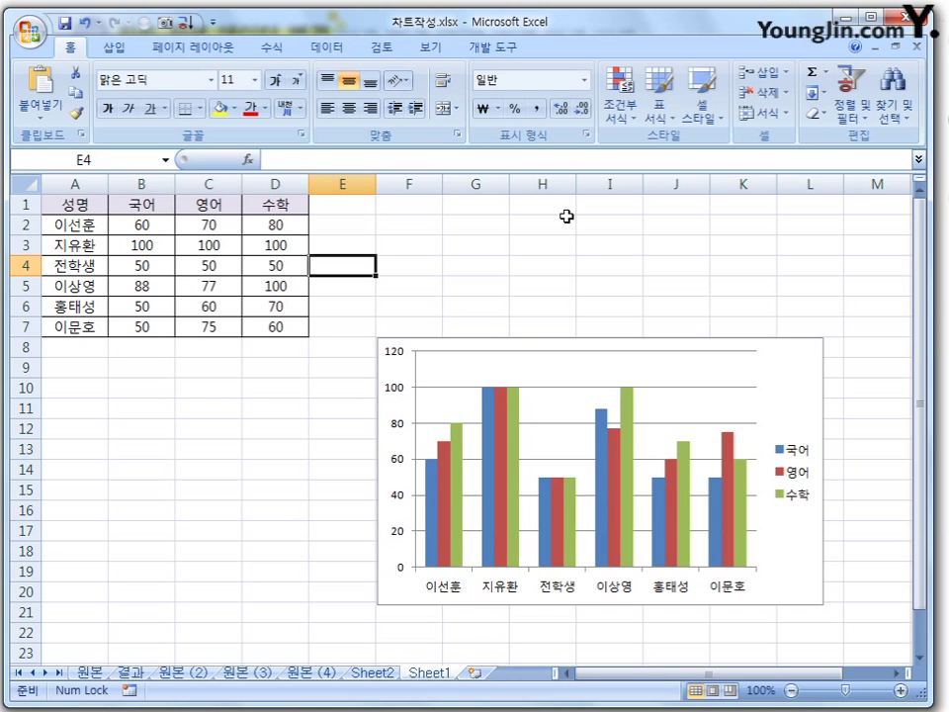
- Delete the 전학생 row from the score table
right_click(30, 265)
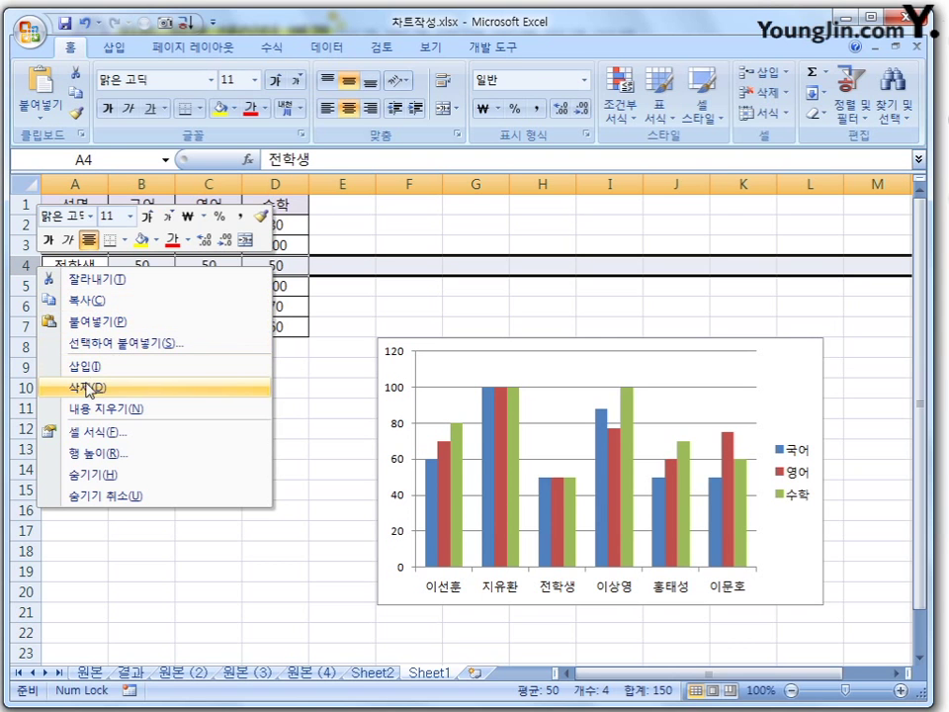
click(84, 388)
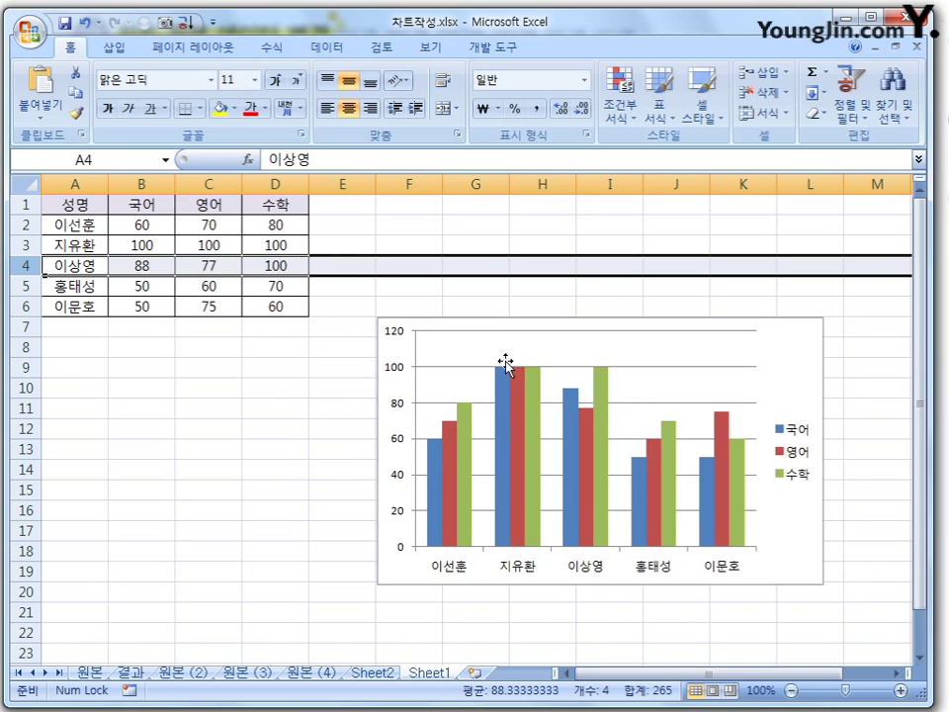
click(316, 481)
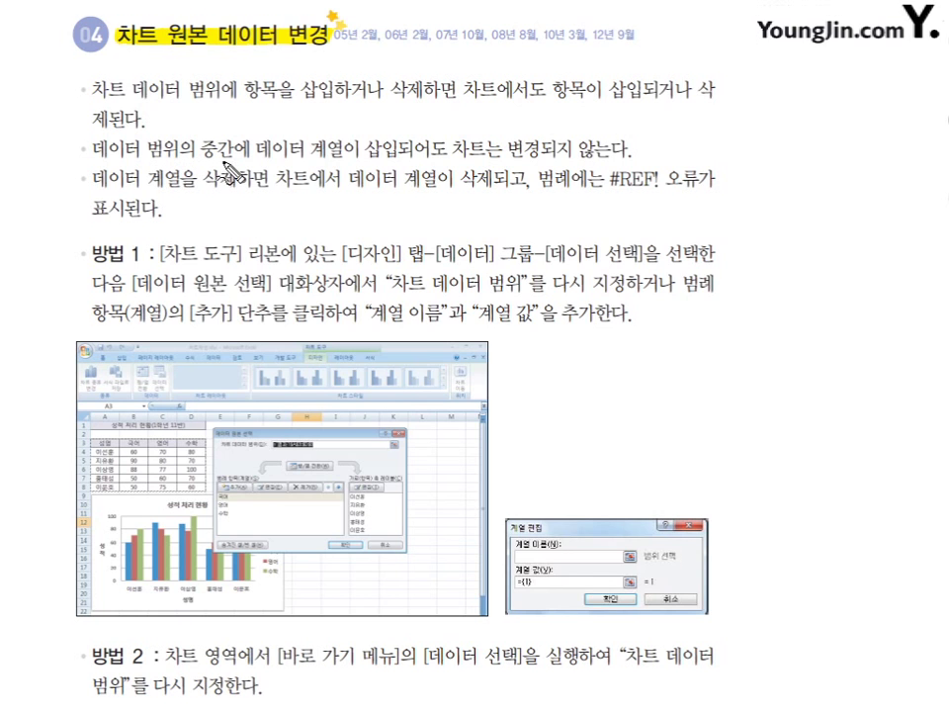
mouse_move(260, 156)
mouse_down()
mouse_move(348, 152)
mouse_move(317, 140)
mouse_move(258, 156)
mouse_up()
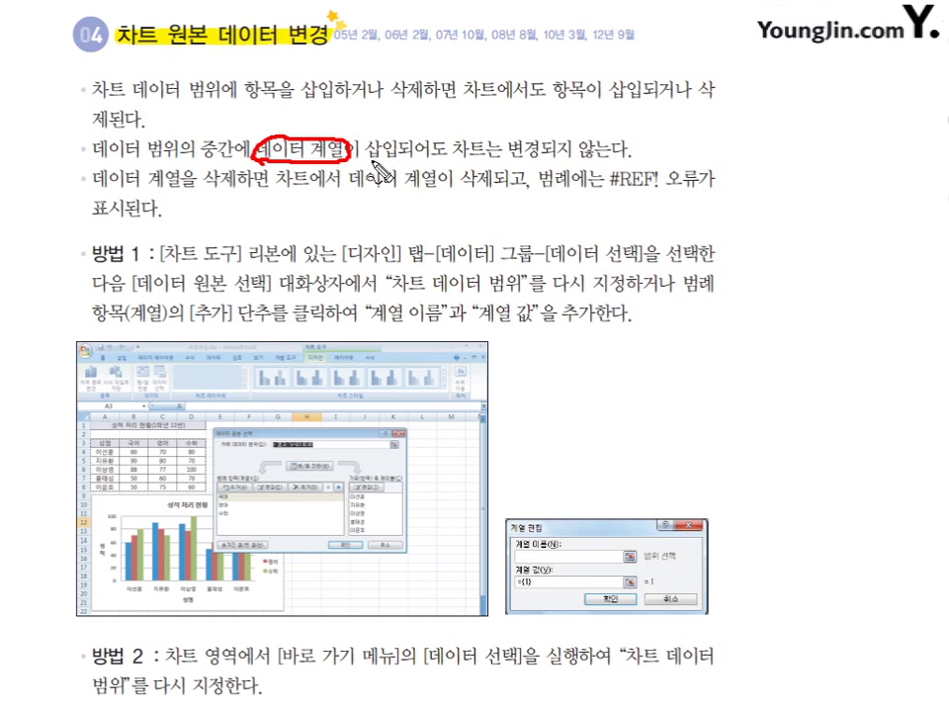
drag(366, 160, 599, 162)
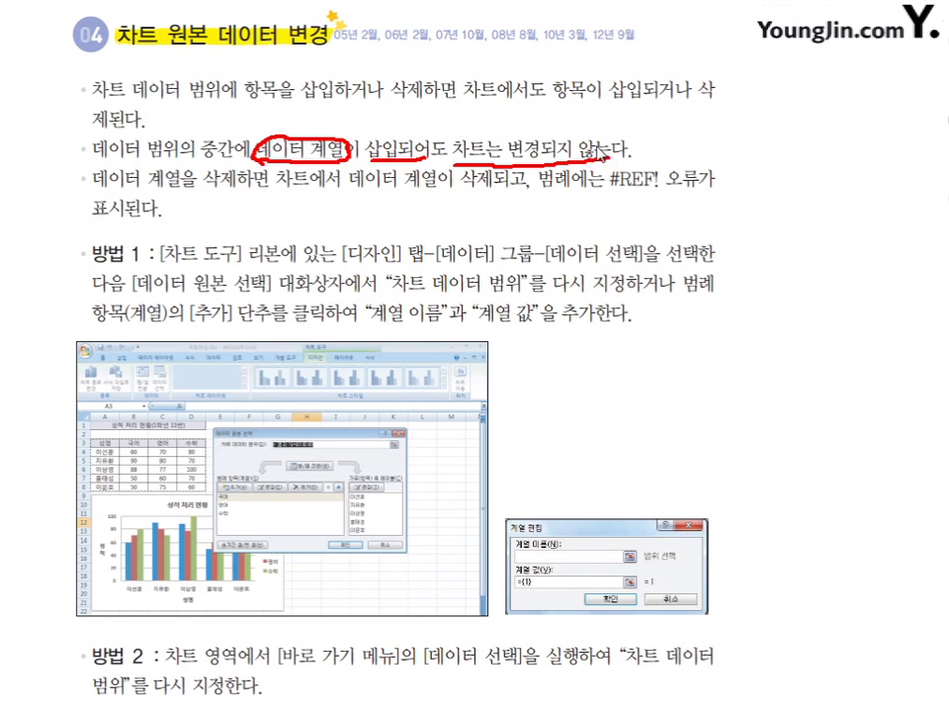
key(e)
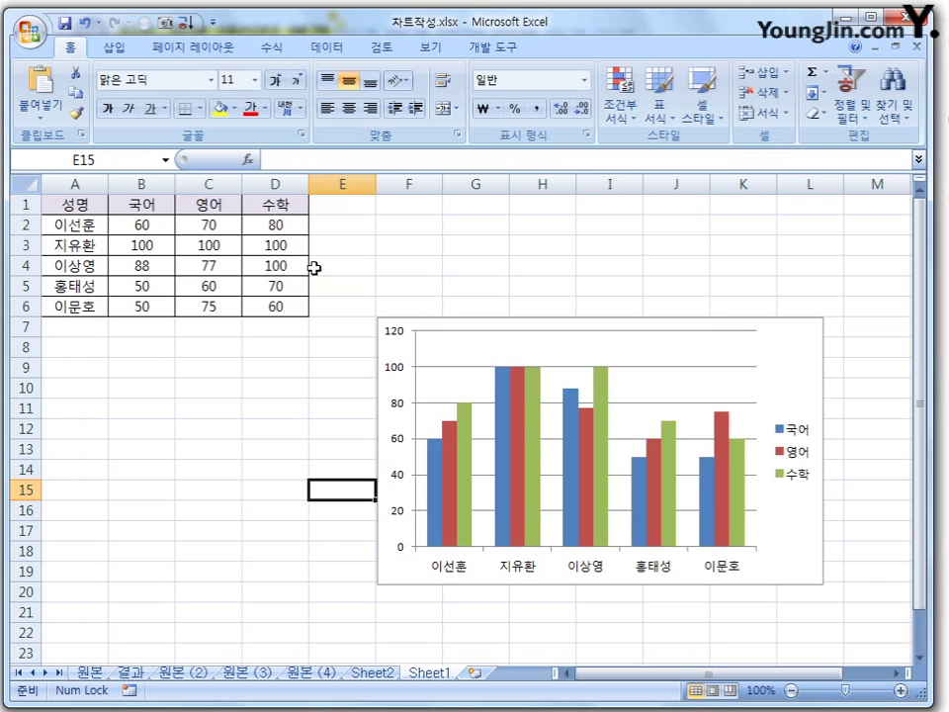
- Insert a column before 영어 in the score table and enter 컴퓨터 as its heading in C1
right_click(227, 185)
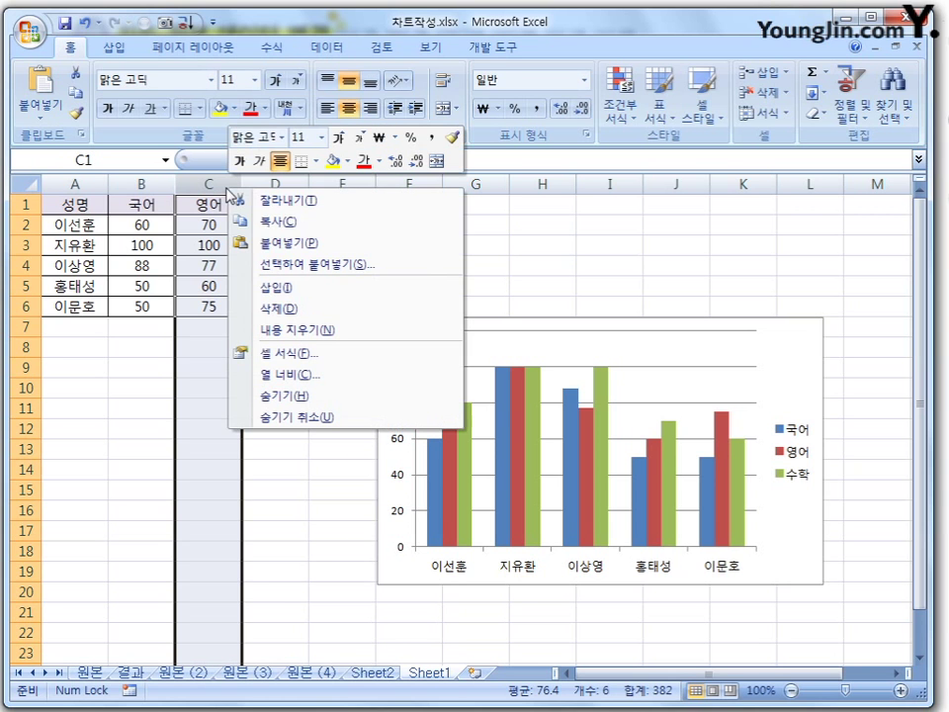
click(288, 288)
click(217, 205)
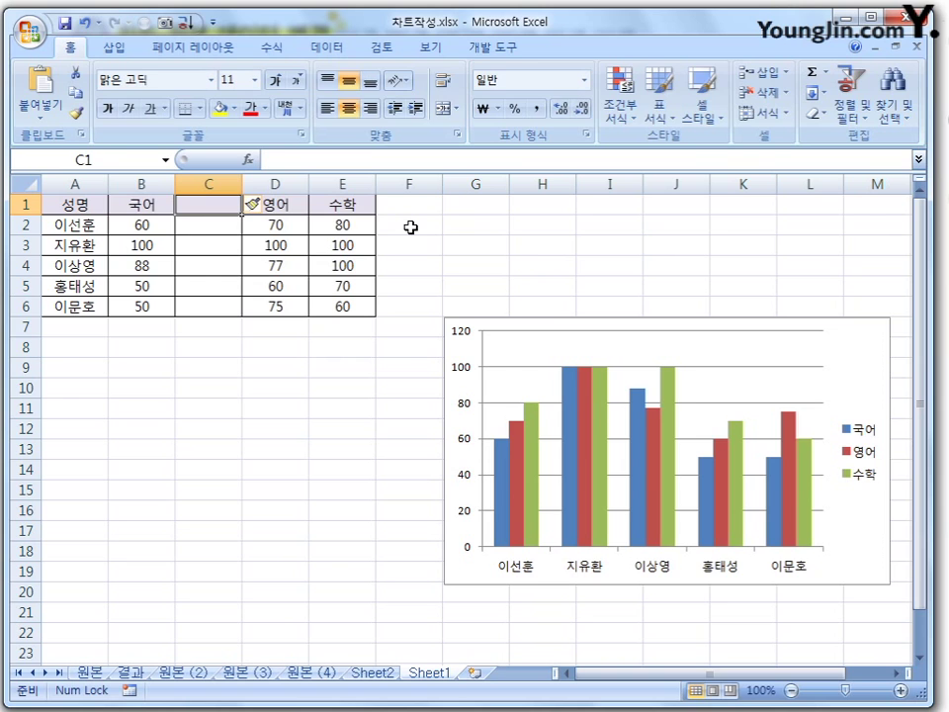
text(컴ㅍ퓨터)
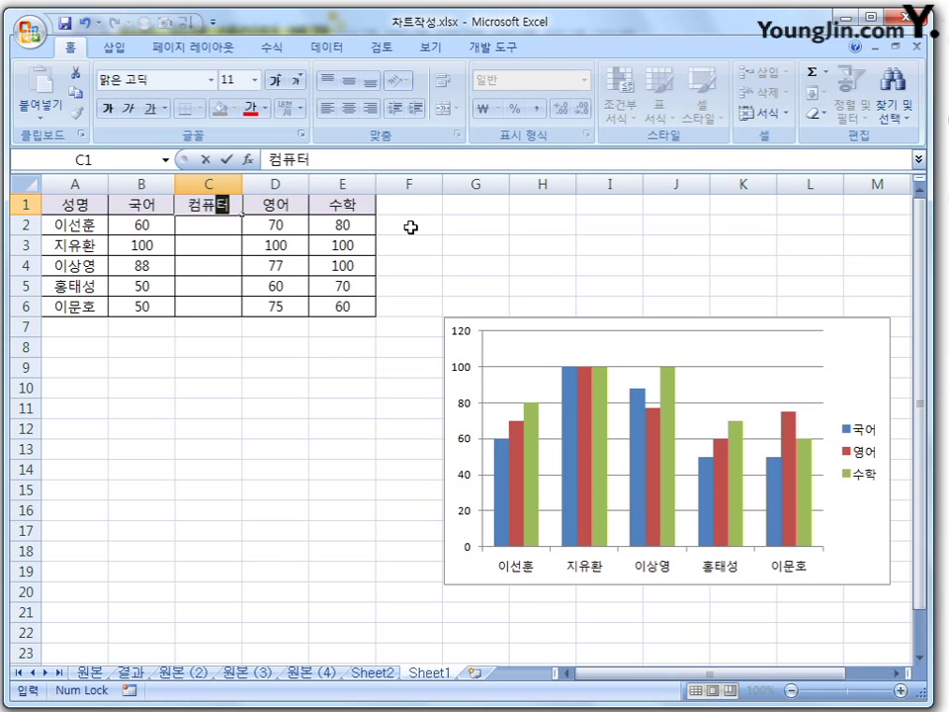
key(Return)
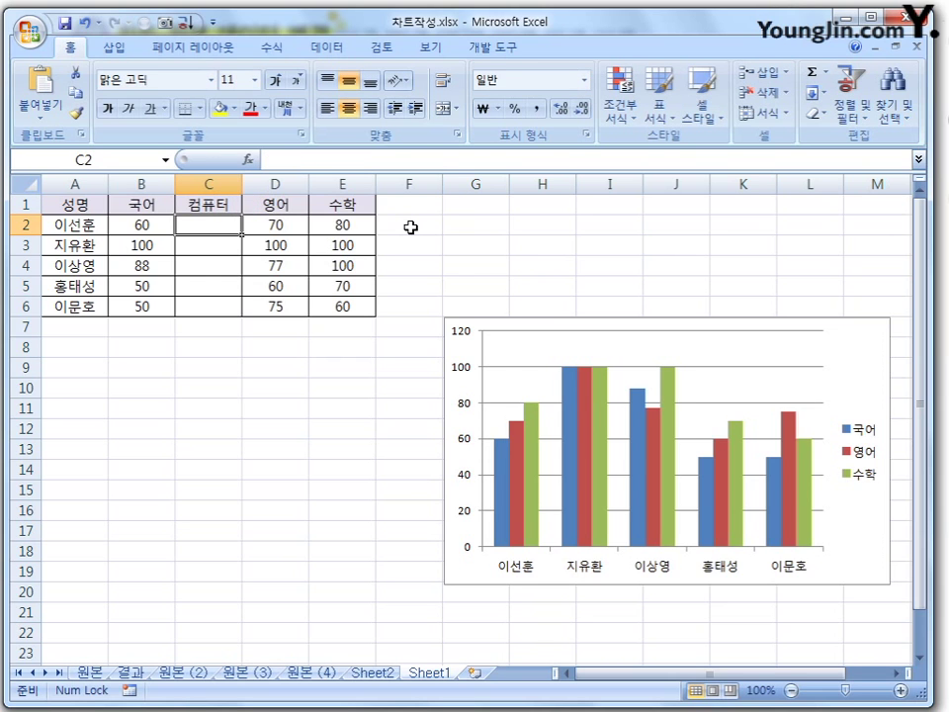
- Enter the 컴퓨터 scores 60, 70, 80, 90 and 100 in C2:C6
text(60)
key(Return)
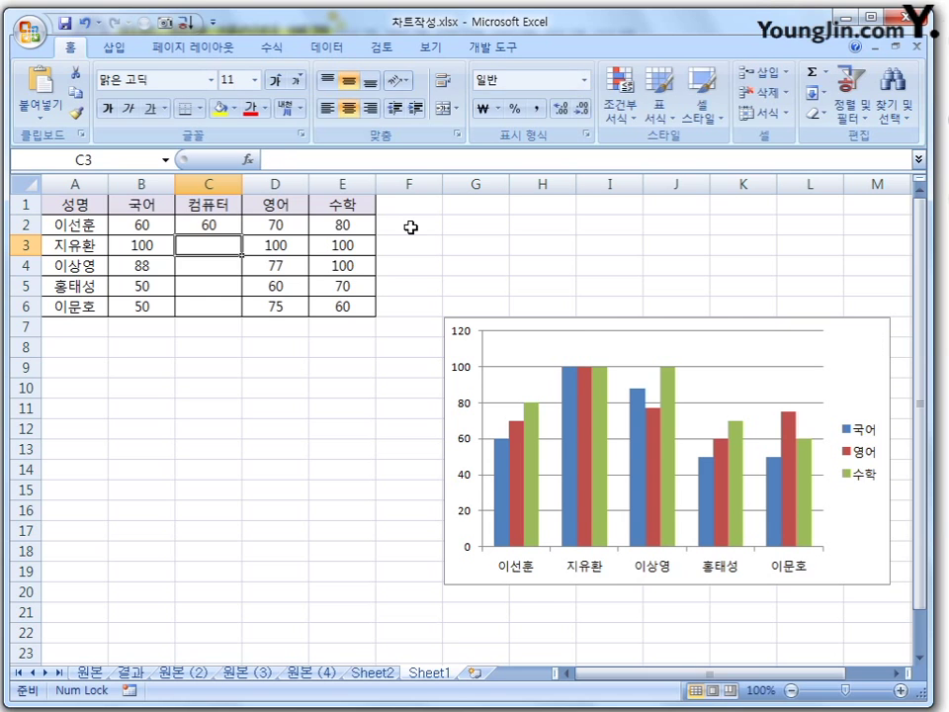
text(70)
key(Return)
text(80)
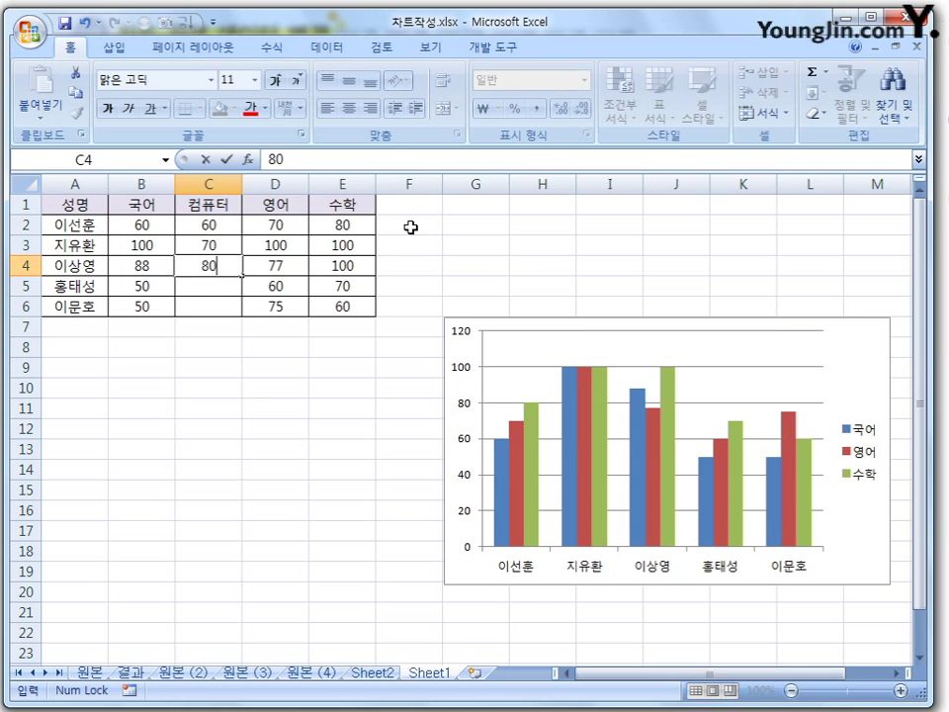
key(Return)
text(90)
key(Return)
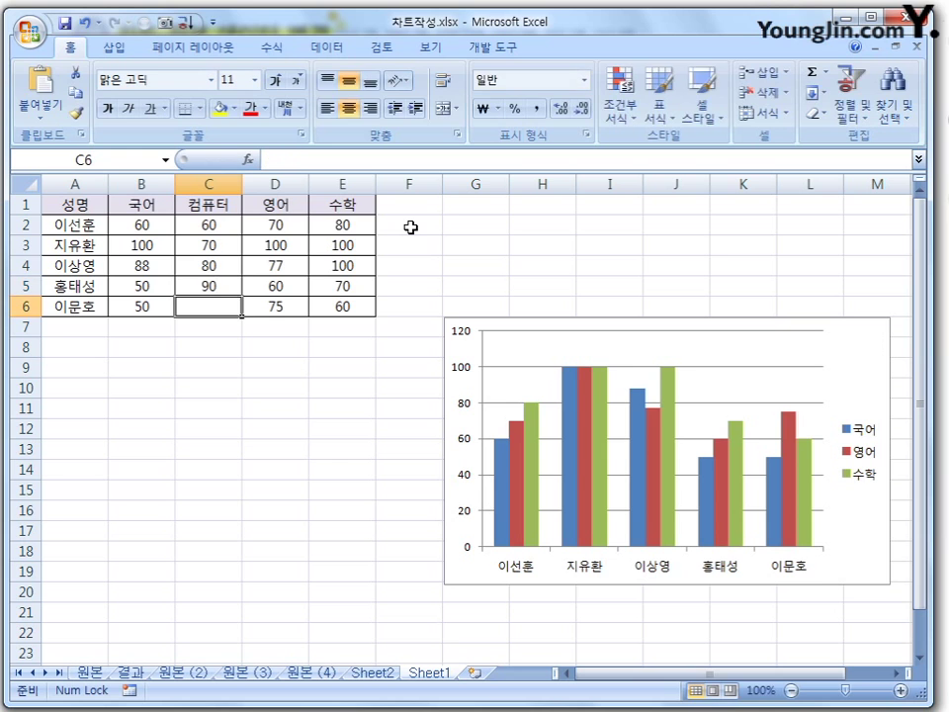
text(100)
click(288, 343)
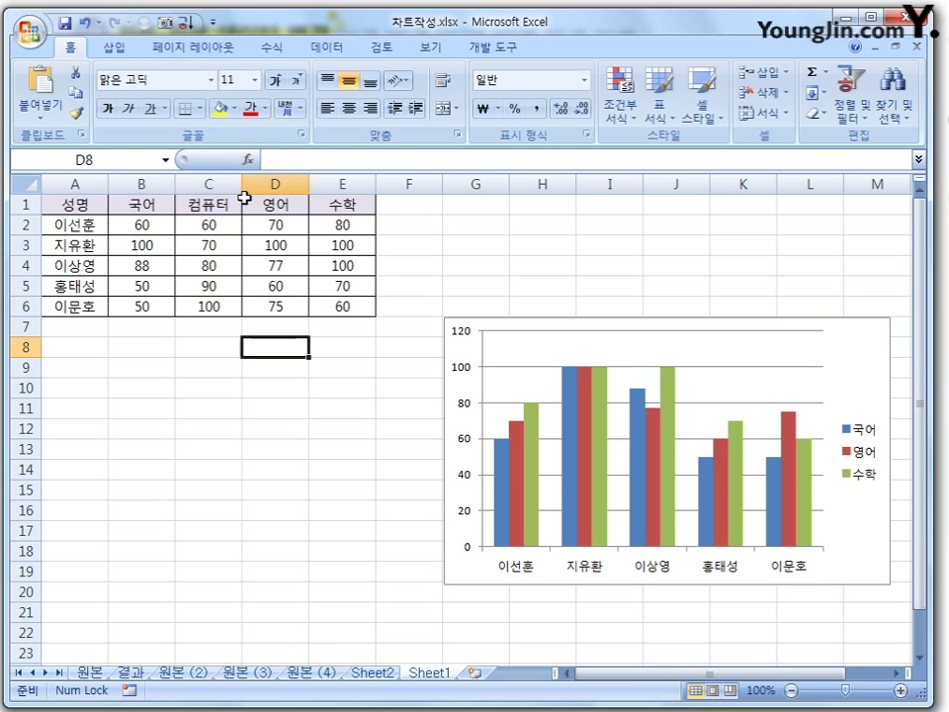
click(237, 204)
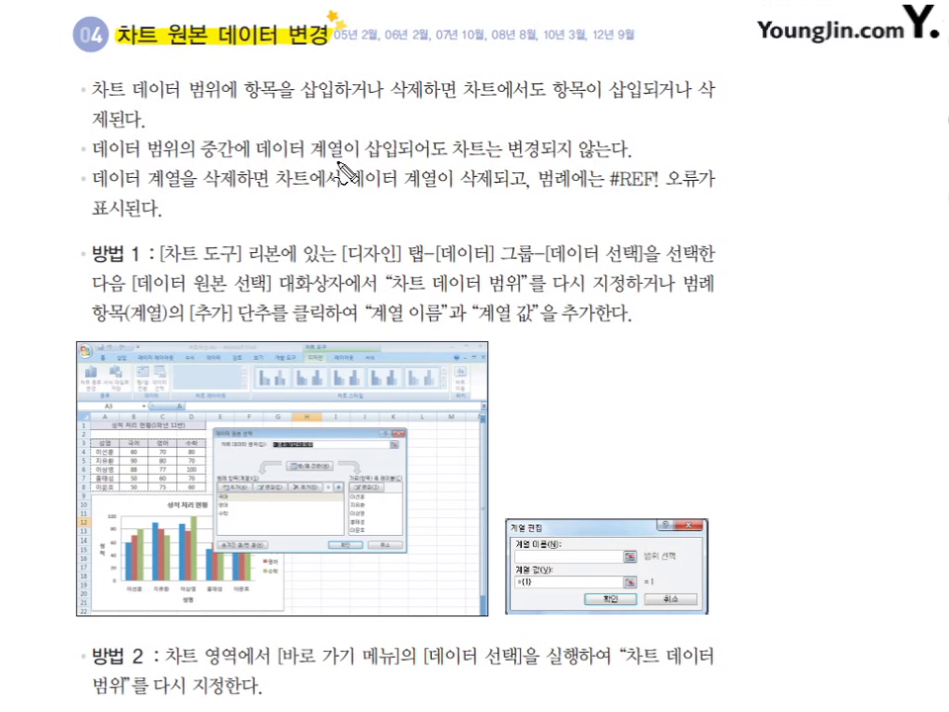
mouse_move(336, 155)
mouse_down()
mouse_move(271, 161)
mouse_move(341, 149)
mouse_move(397, 161)
mouse_move(614, 157)
mouse_up()
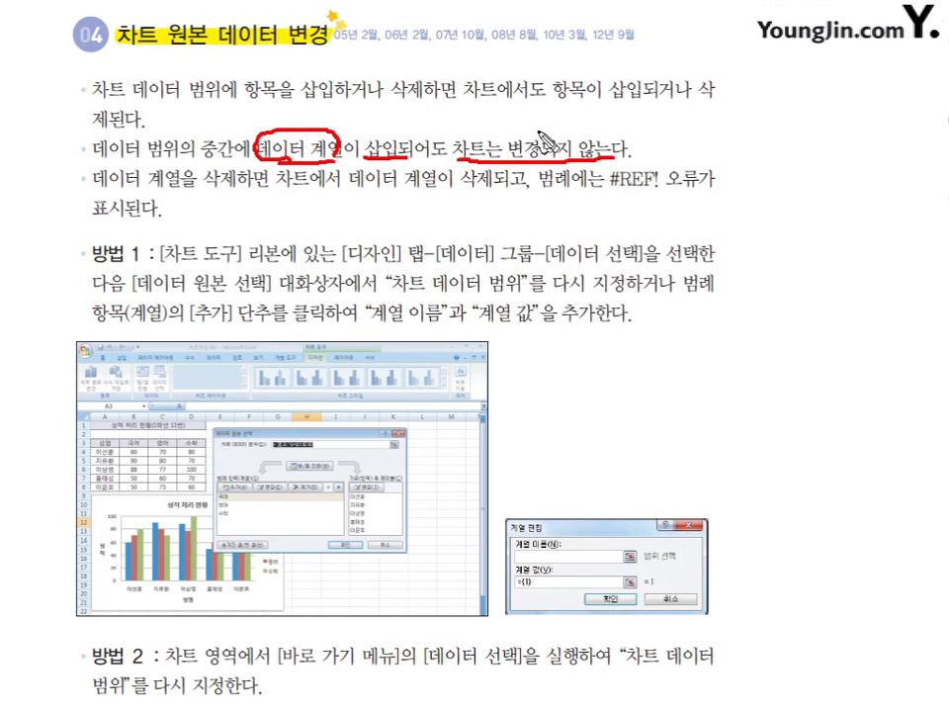
mouse_move(77, 71)
mouse_down()
mouse_move(71, 87)
mouse_move(94, 99)
mouse_move(81, 131)
mouse_move(91, 140)
mouse_up()
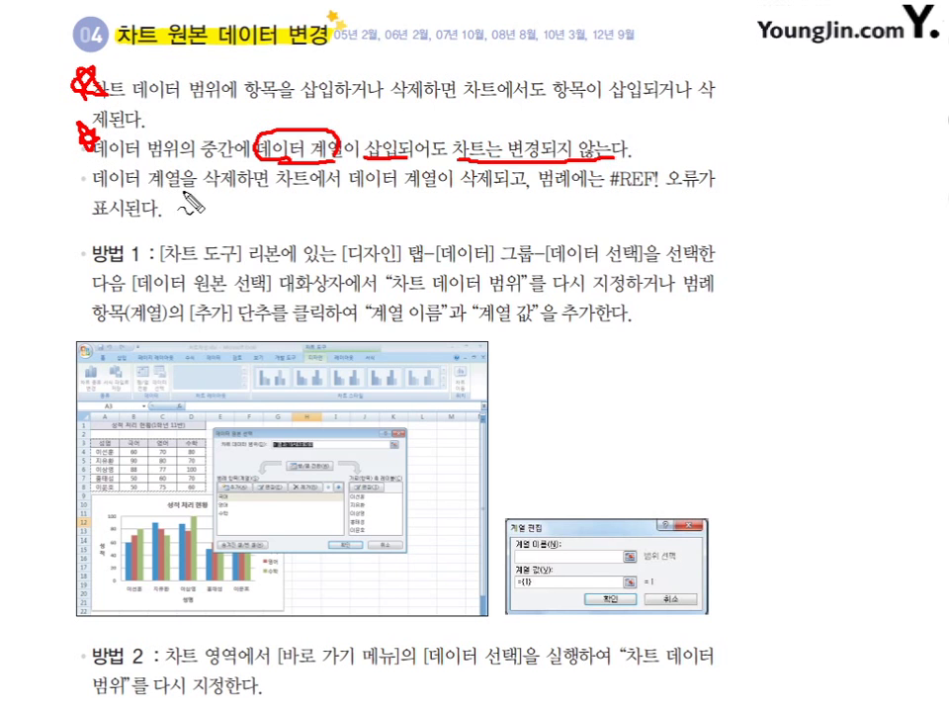
drag(95, 188, 247, 187)
mouse_move(282, 190)
mouse_down()
mouse_move(502, 191)
mouse_move(566, 174)
mouse_up()
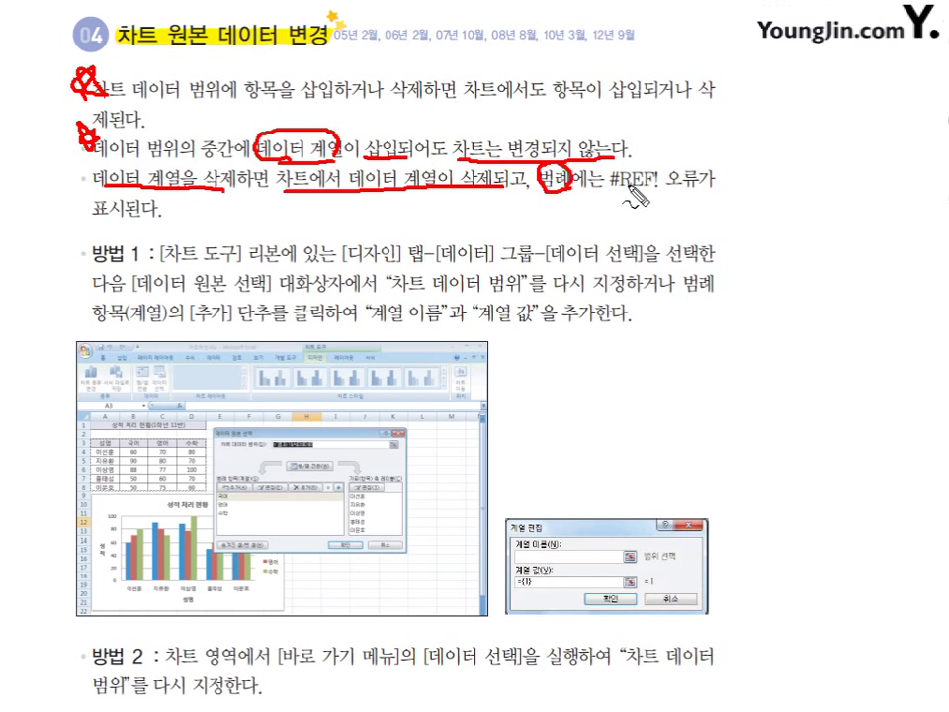
mouse_move(633, 159)
mouse_down()
mouse_move(613, 184)
mouse_move(649, 167)
mouse_up()
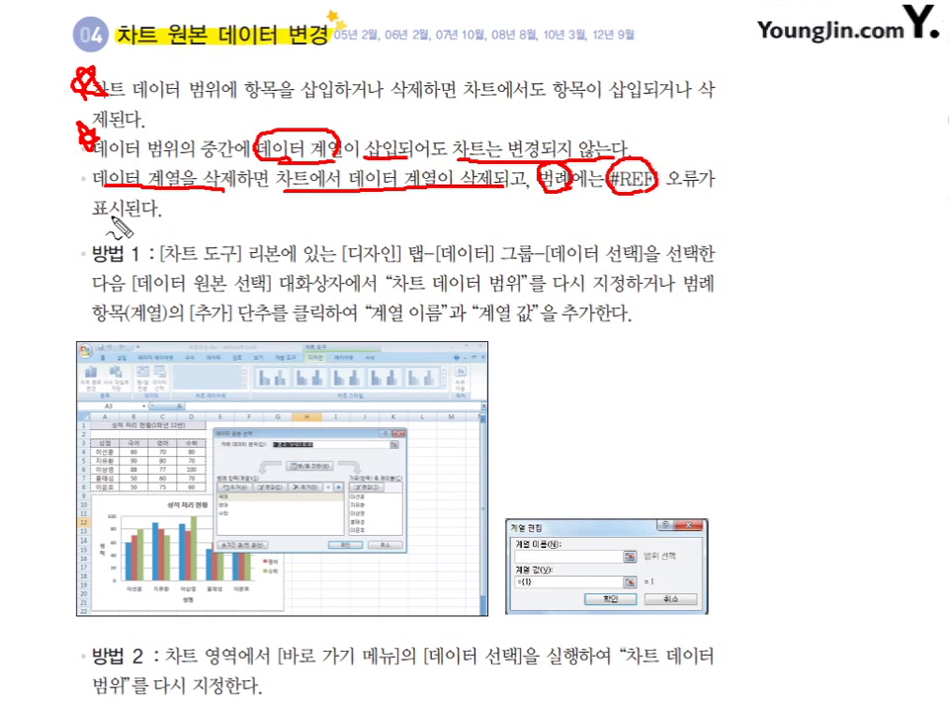
drag(87, 223, 158, 221)
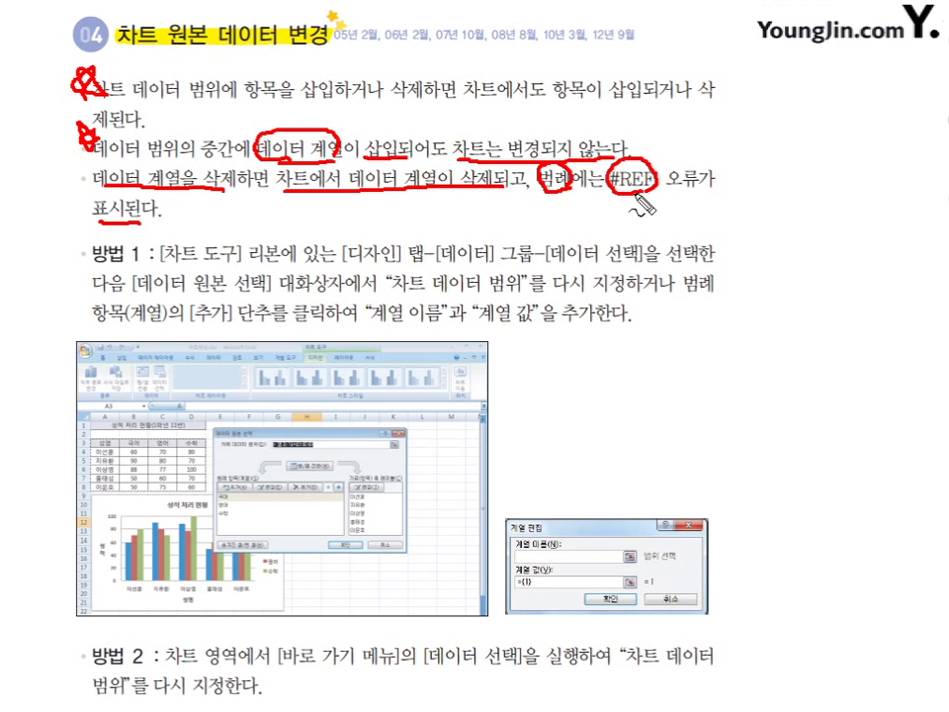
key(Escape)
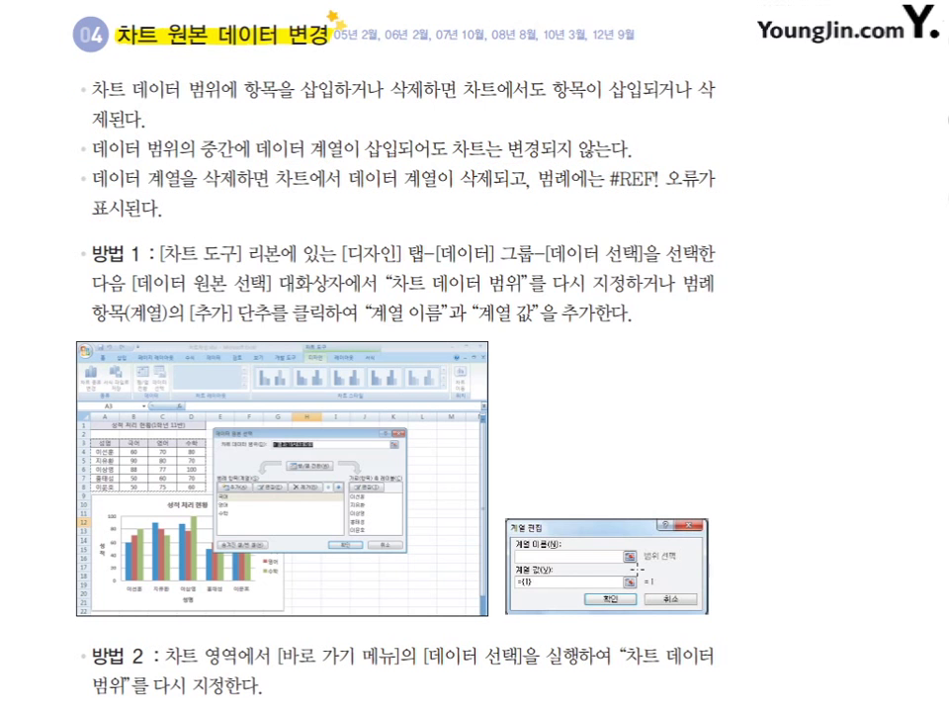
- Switch back to Excel and delete the 컴퓨터 column from the score table
key(alt+Tab)
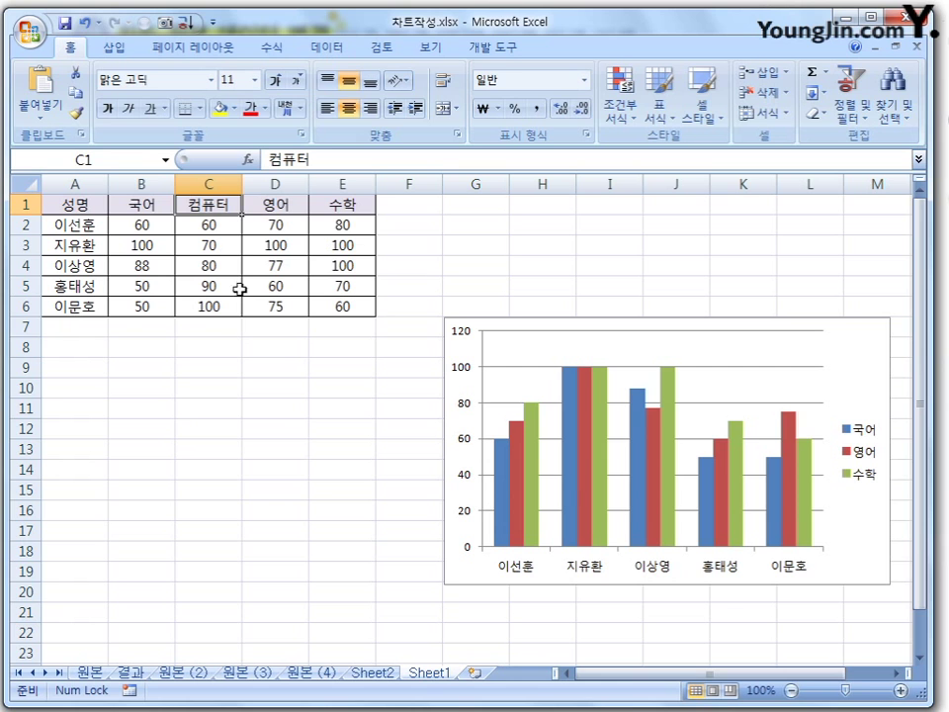
click(227, 184)
right_click(226, 184)
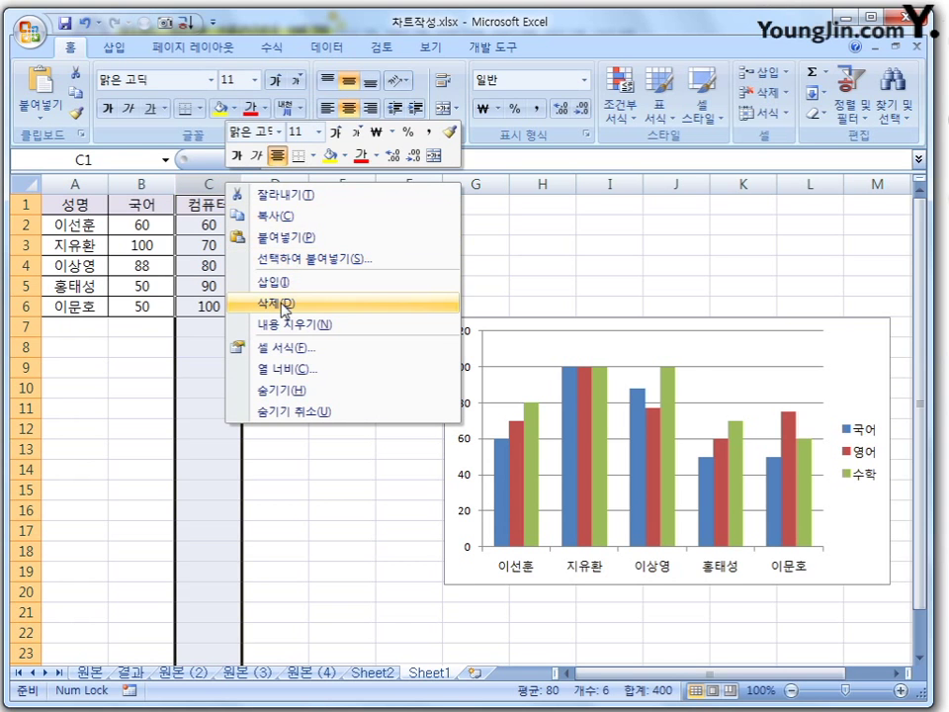
click(284, 303)
click(209, 365)
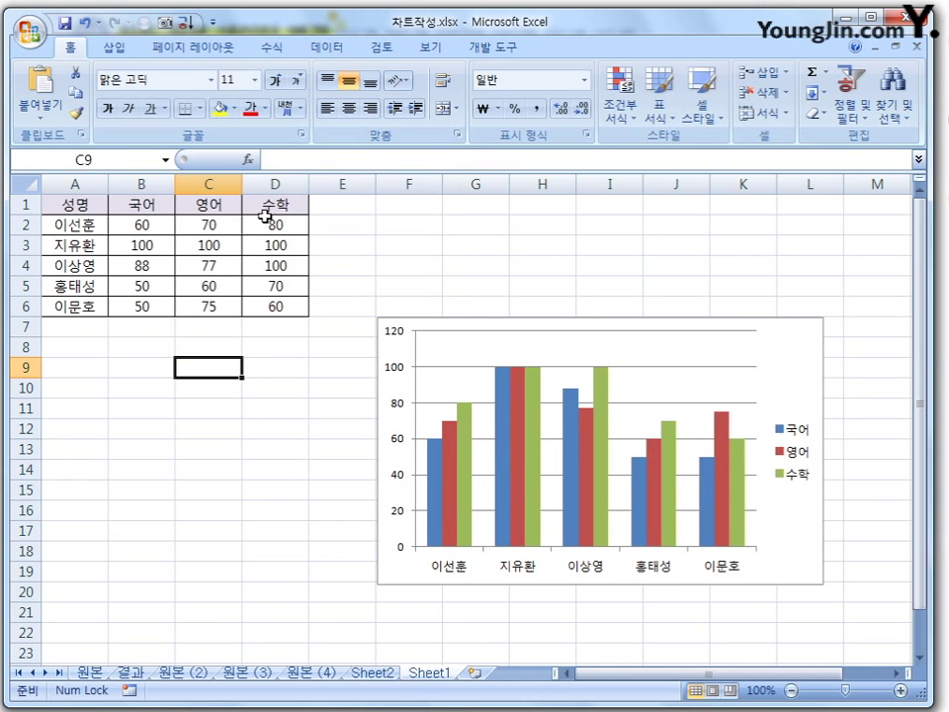
- Check the chart's source range, and delete the 수학 column from the score table
click(805, 372)
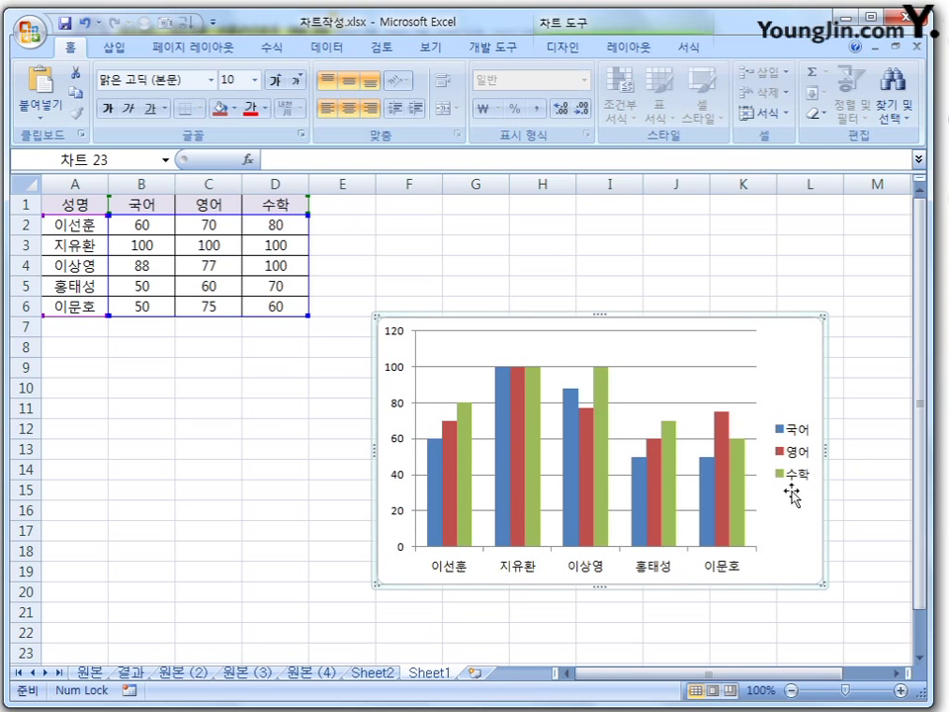
click(293, 186)
right_click(293, 186)
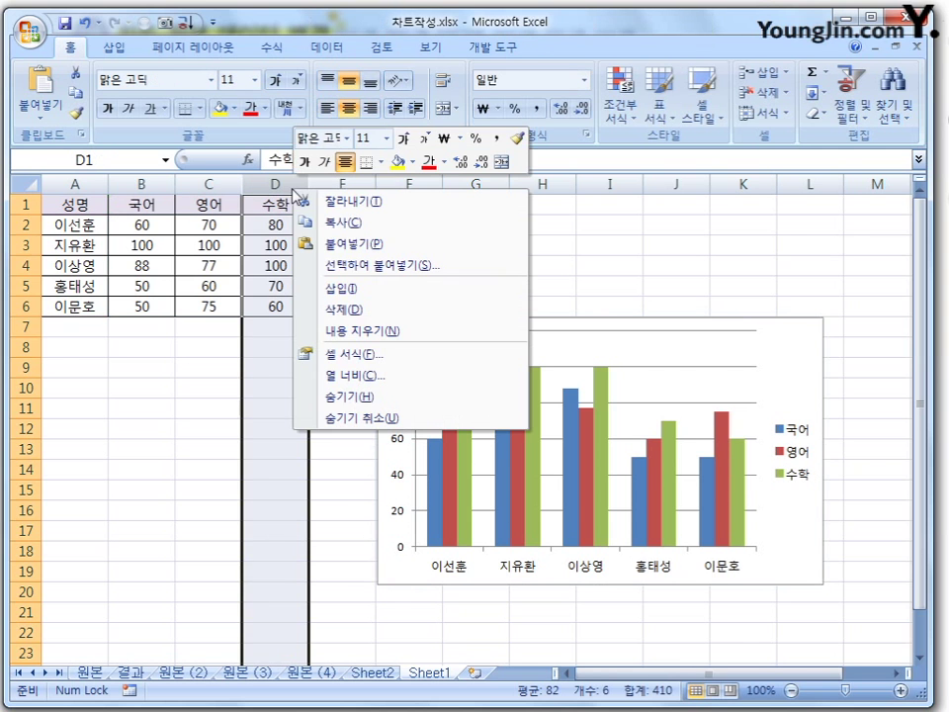
click(360, 310)
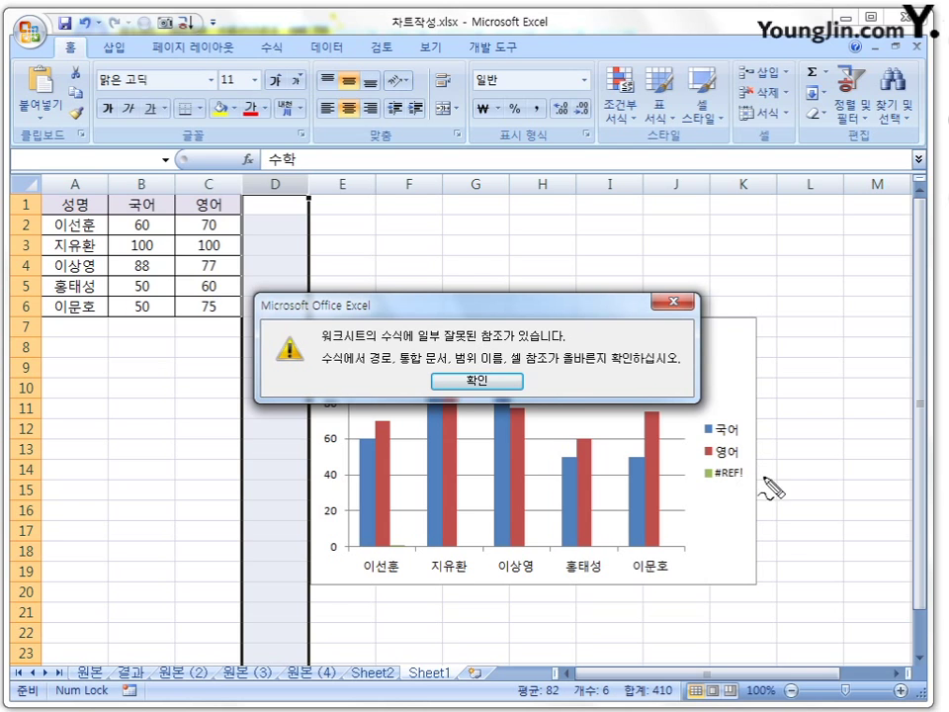
mouse_move(755, 458)
mouse_down()
mouse_move(706, 494)
mouse_move(762, 476)
mouse_up()
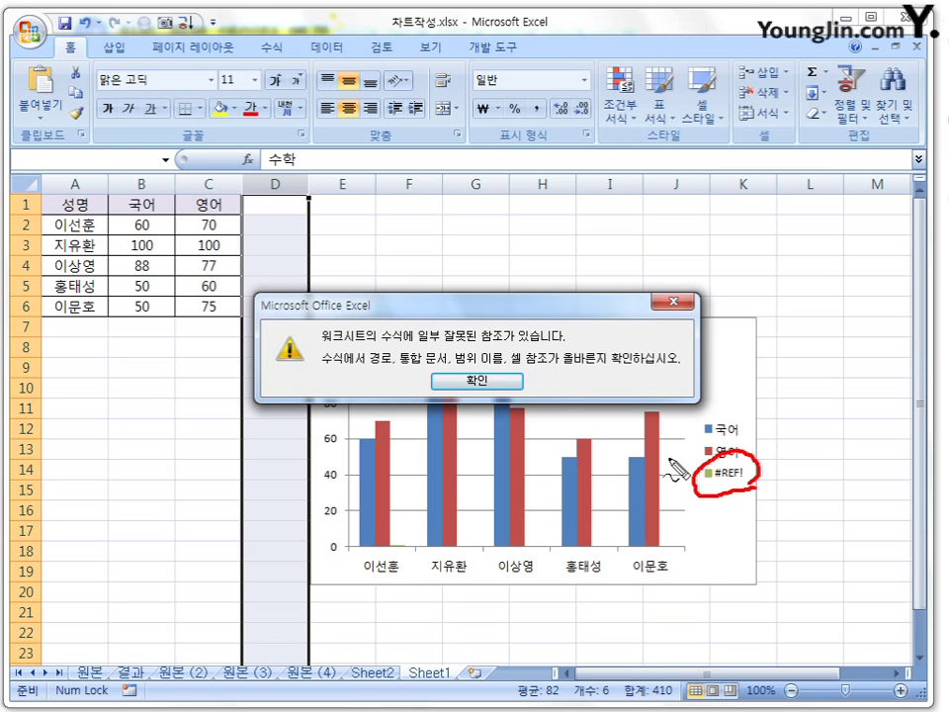
key(Escape)
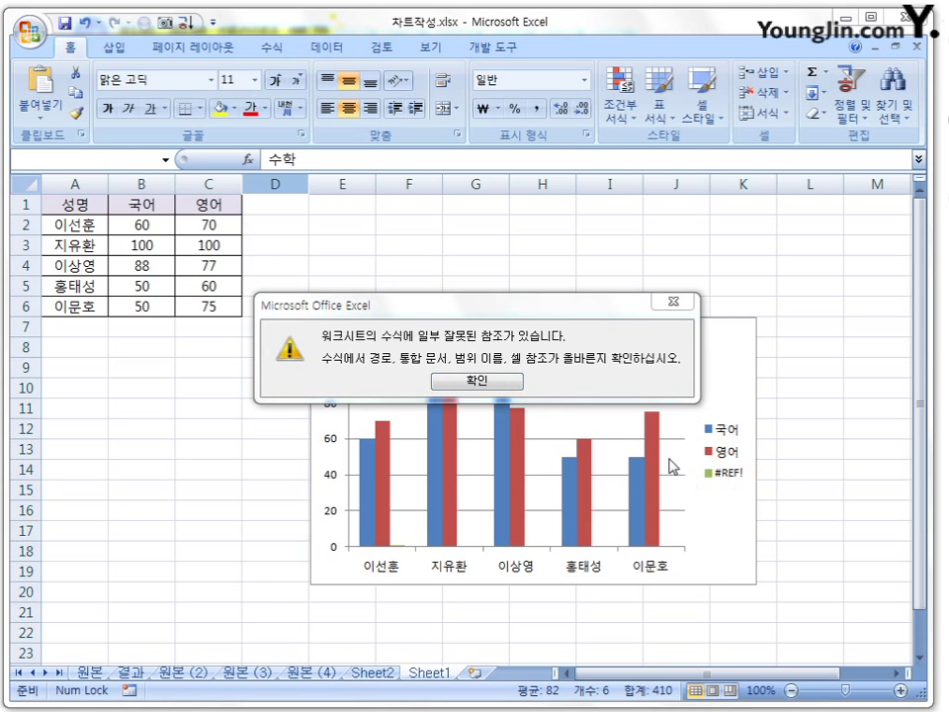
- Dismiss the reference warning and undo the deletion of the 수학 column
click(673, 302)
key(ctrl+z)
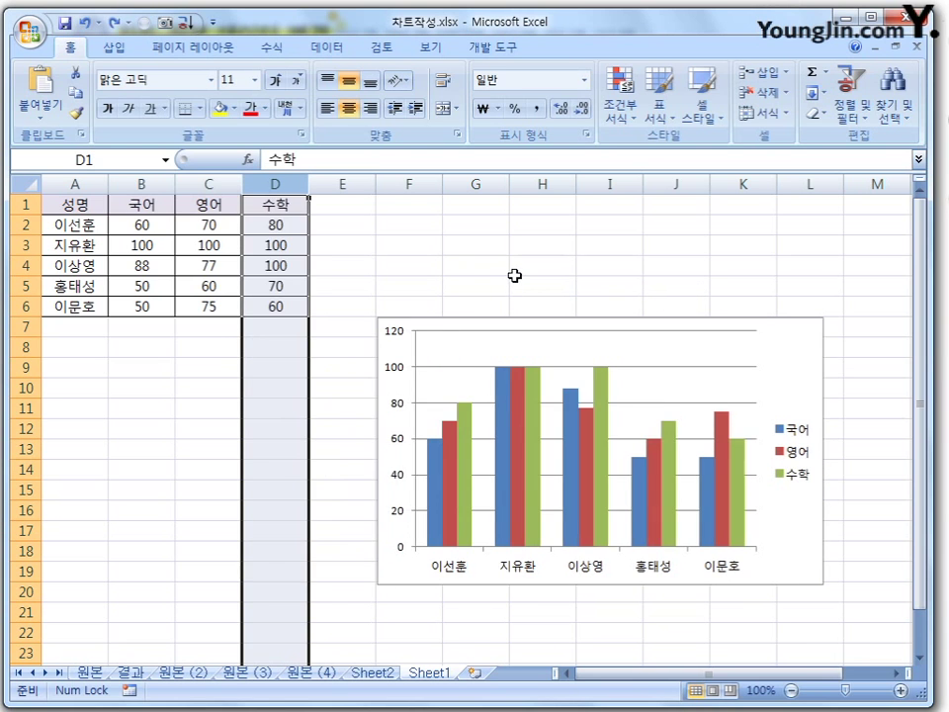
click(525, 266)
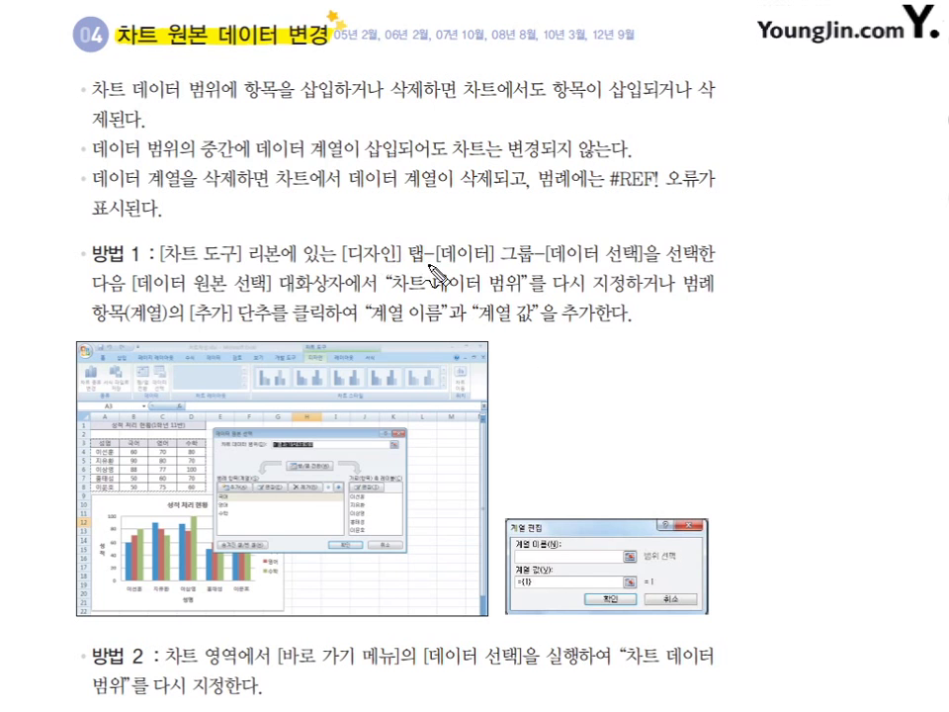
mouse_move(406, 264)
mouse_down()
mouse_move(387, 263)
mouse_move(401, 269)
mouse_up()
drag(495, 261, 509, 259)
drag(623, 262, 619, 247)
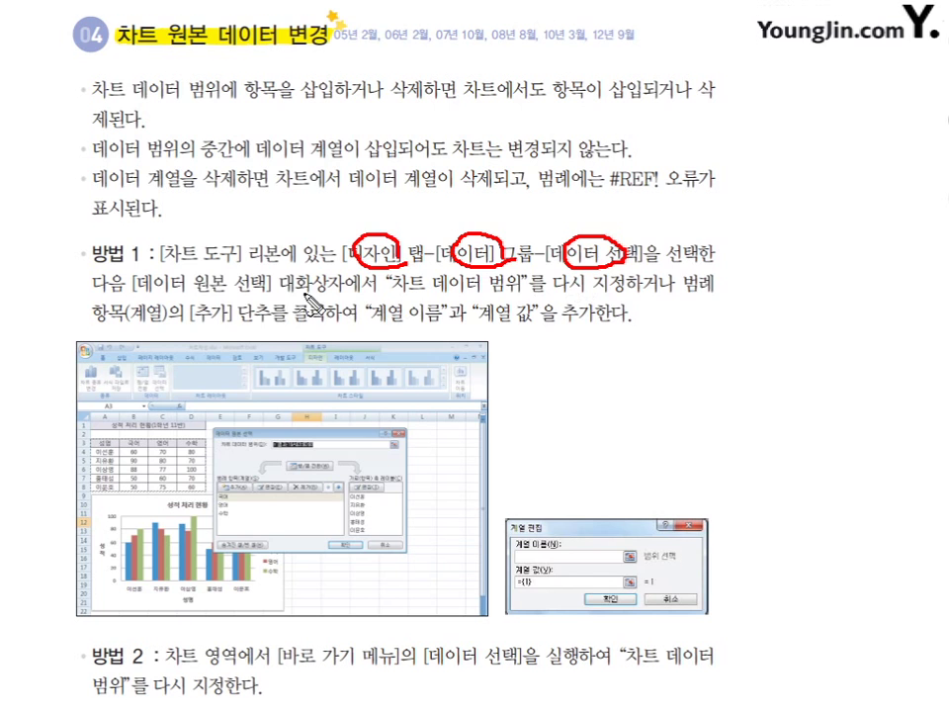
drag(139, 288, 252, 294)
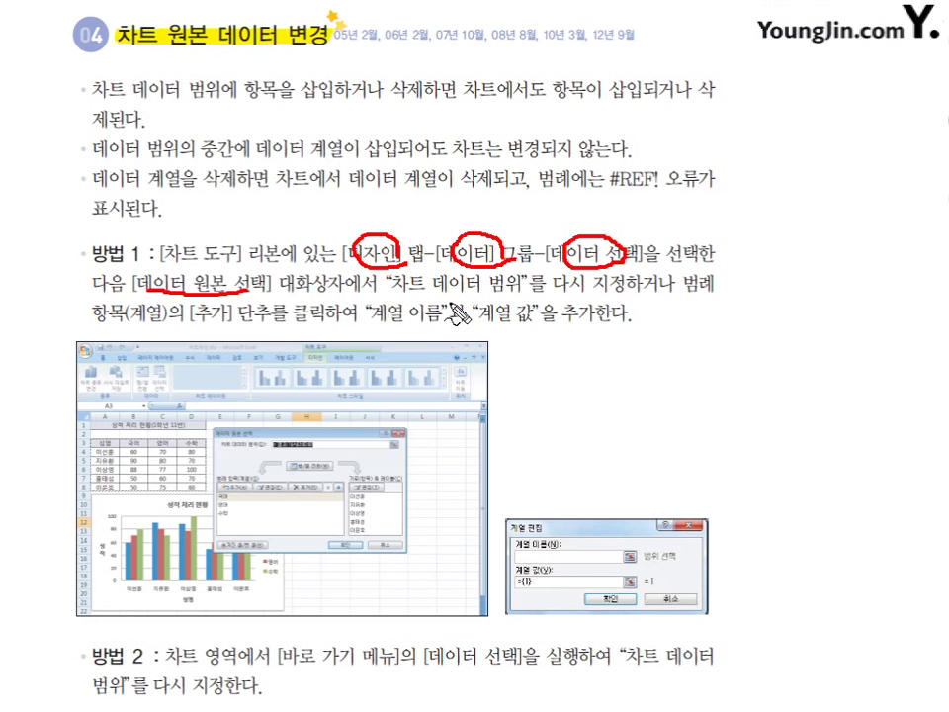
drag(391, 288, 714, 293)
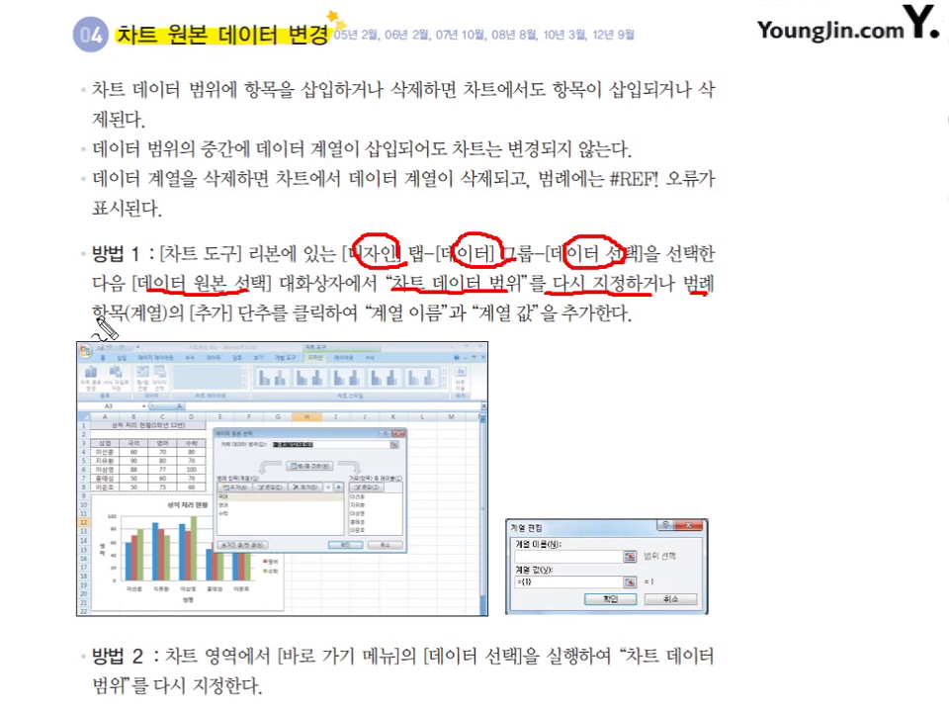
drag(87, 323, 284, 329)
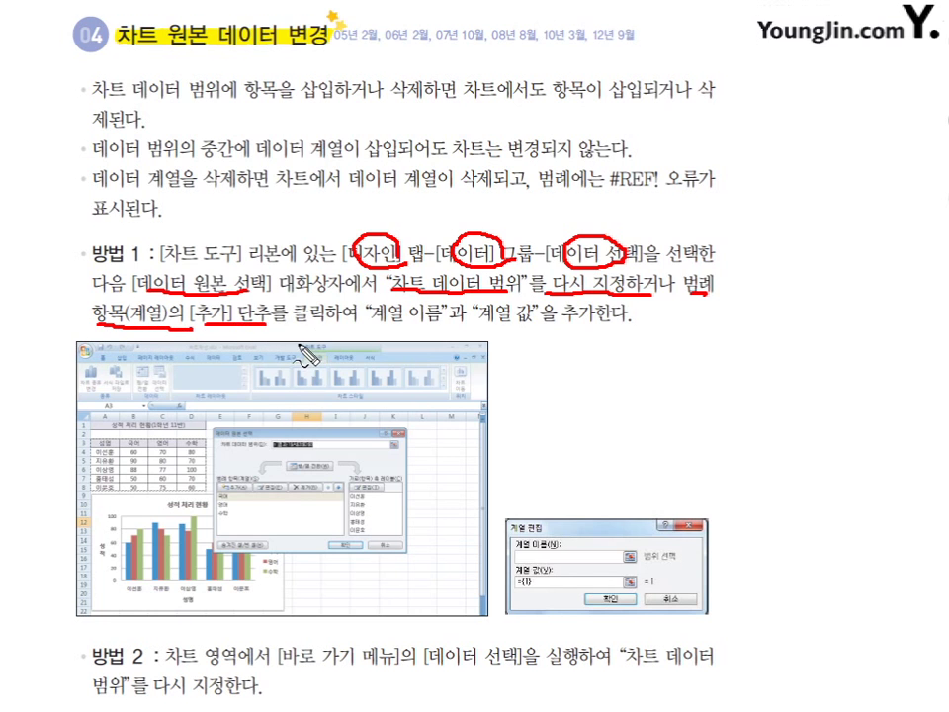
mouse_move(241, 502)
mouse_down()
mouse_move(255, 504)
mouse_move(225, 467)
mouse_move(247, 476)
mouse_up()
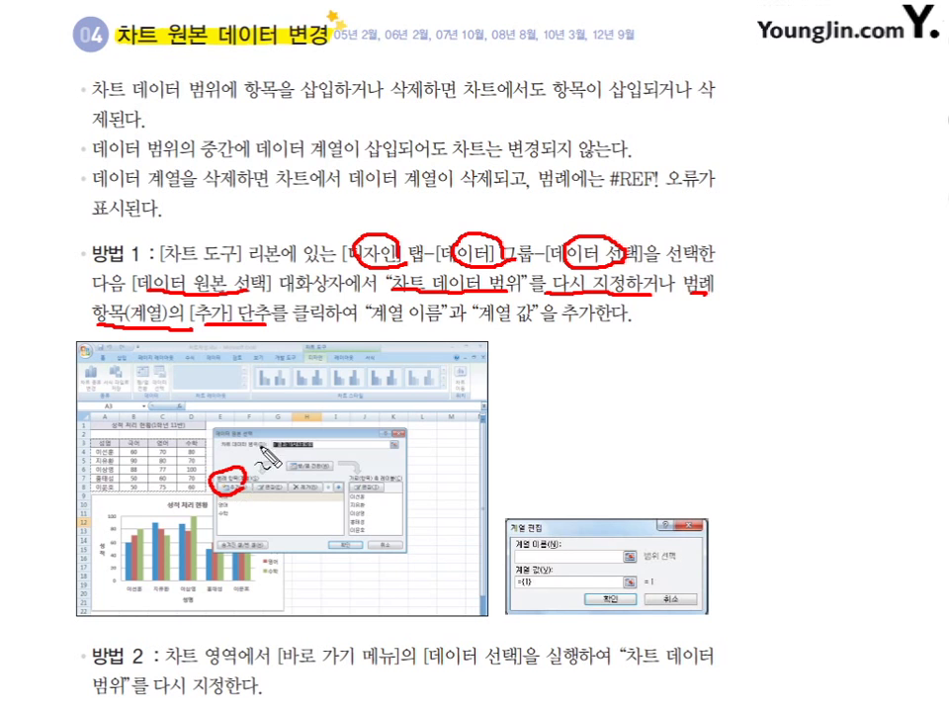
drag(372, 330, 621, 328)
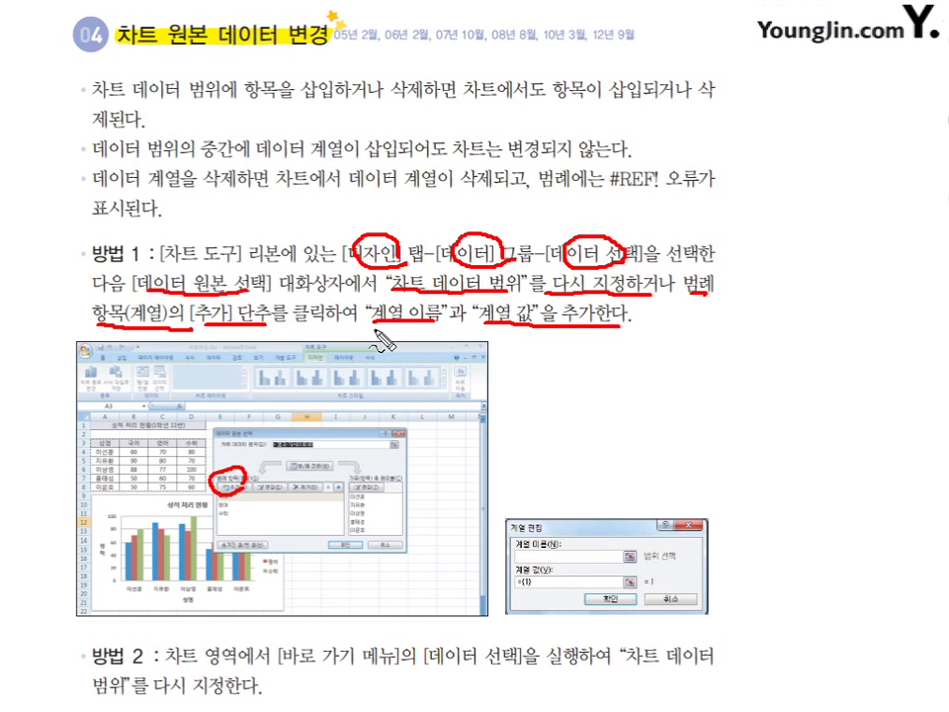
key(e)
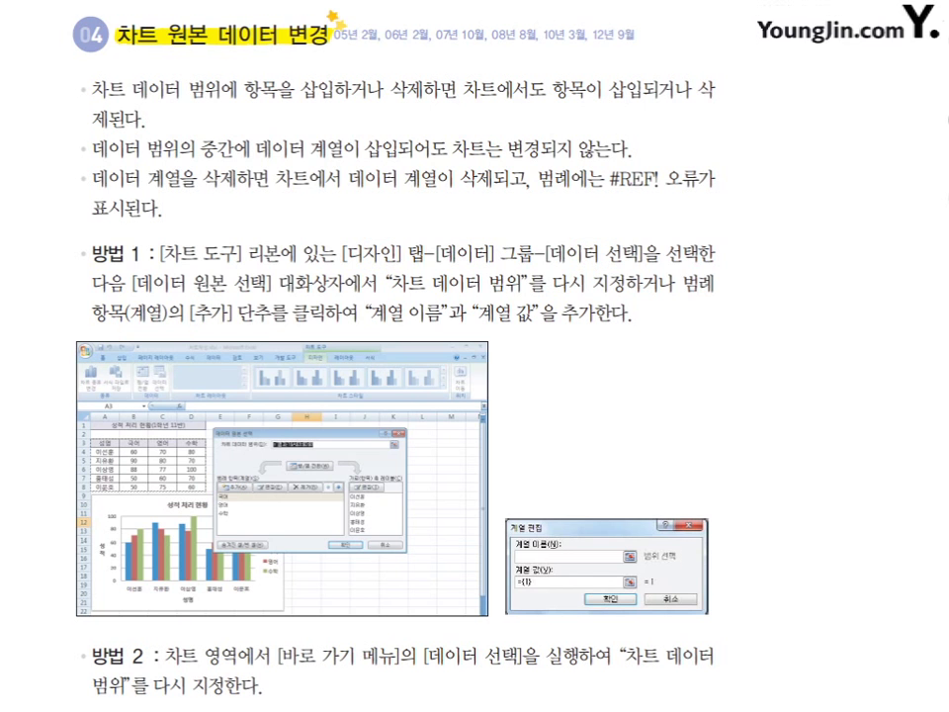
- Switch back to Excel, insert a column before 영어 and enter 컴 as its heading in C1
key(alt+Tab)
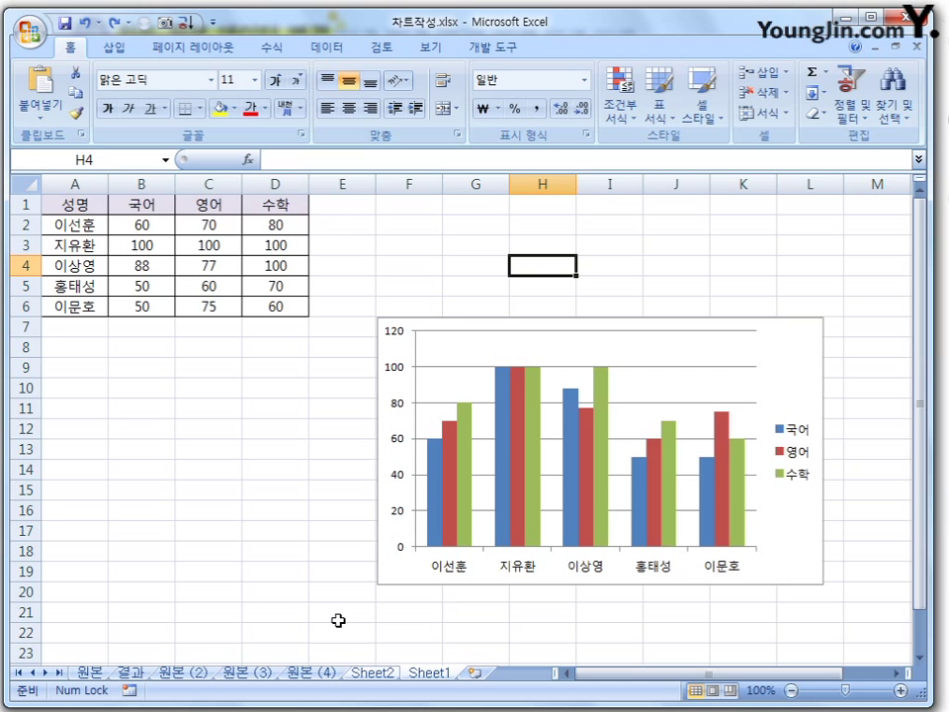
right_click(227, 184)
click(296, 288)
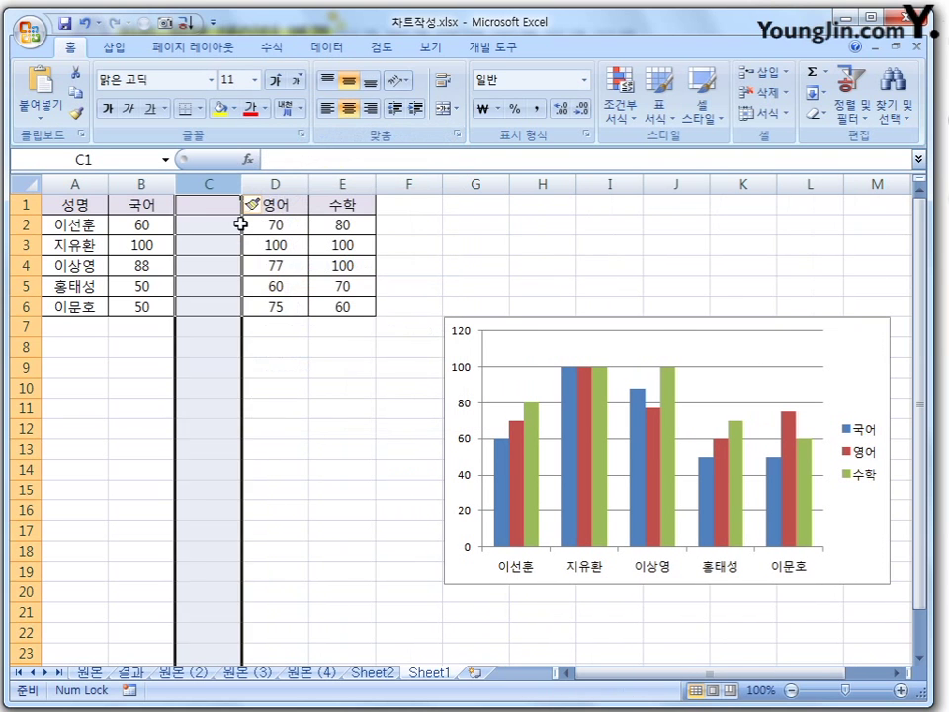
text(커)
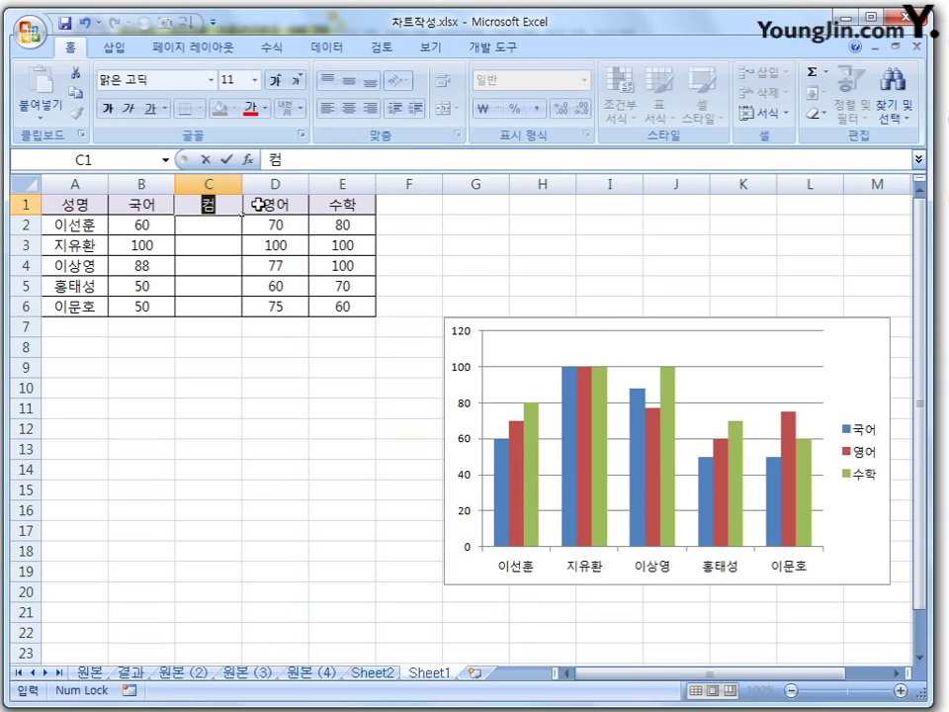
key(Return)
- Enter 10 in C2, fill it down through C6, and select the chart
text(10)
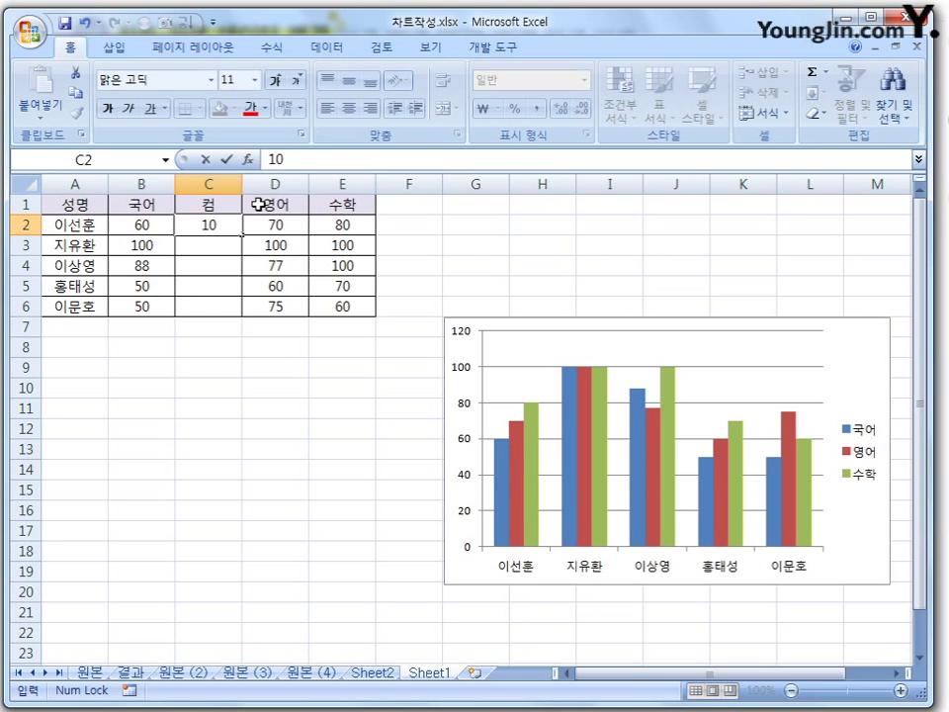
key(Return)
click(212, 225)
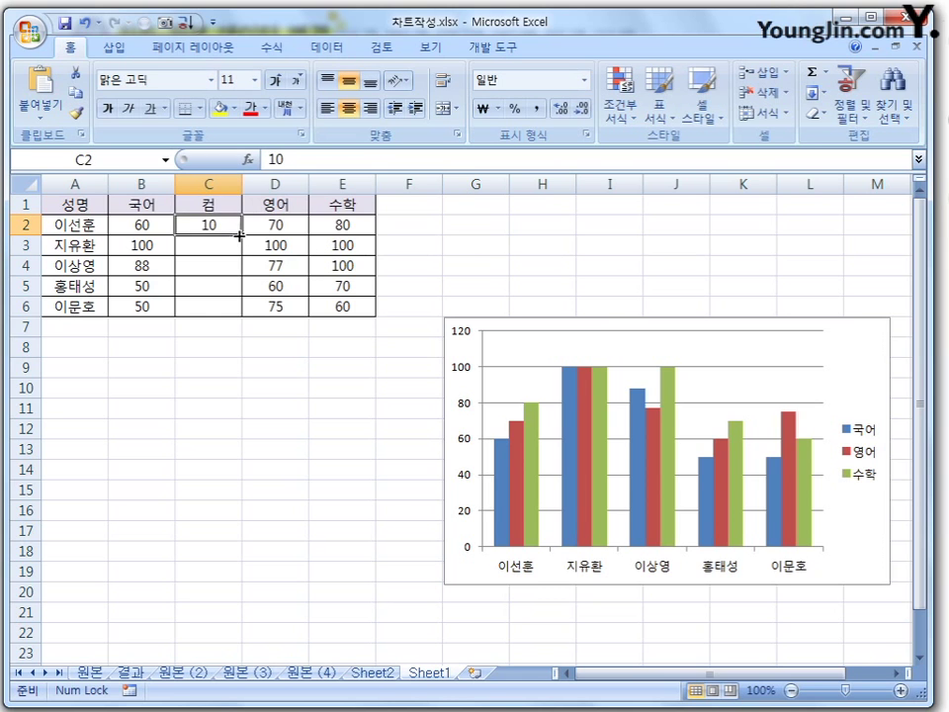
drag(241, 235, 241, 307)
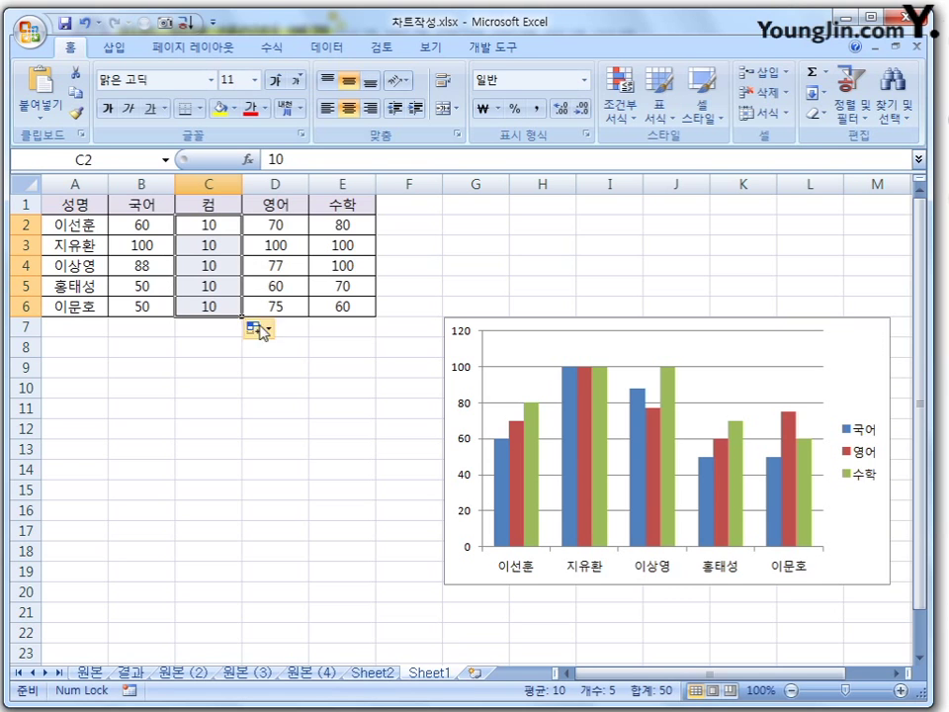
click(857, 358)
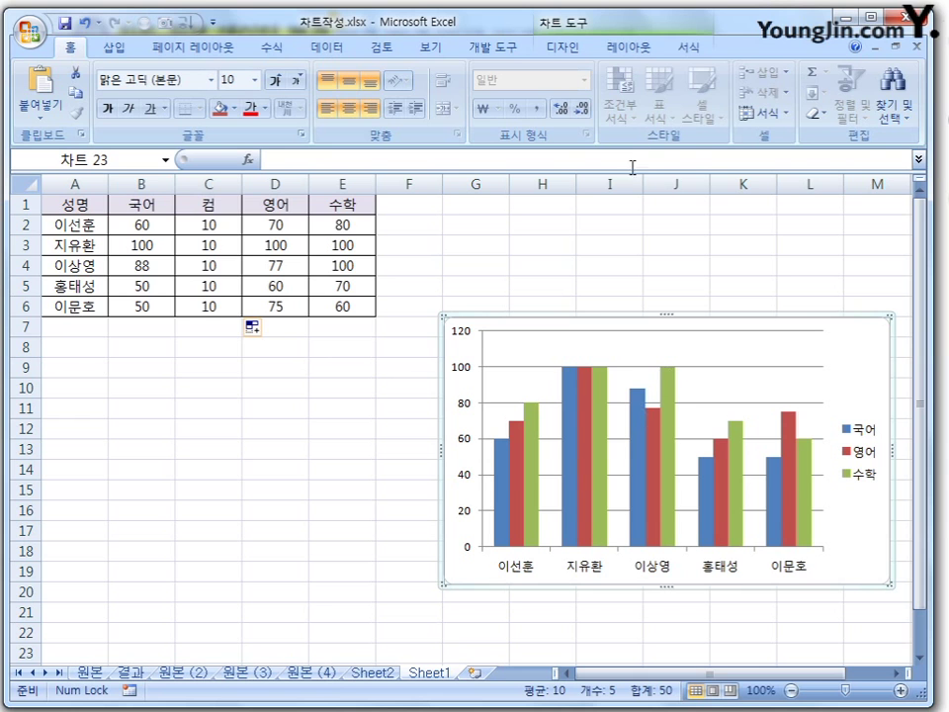
- Change the chart's data range to Sheet1 A1:E6 so that it includes the 컴 column
click(564, 46)
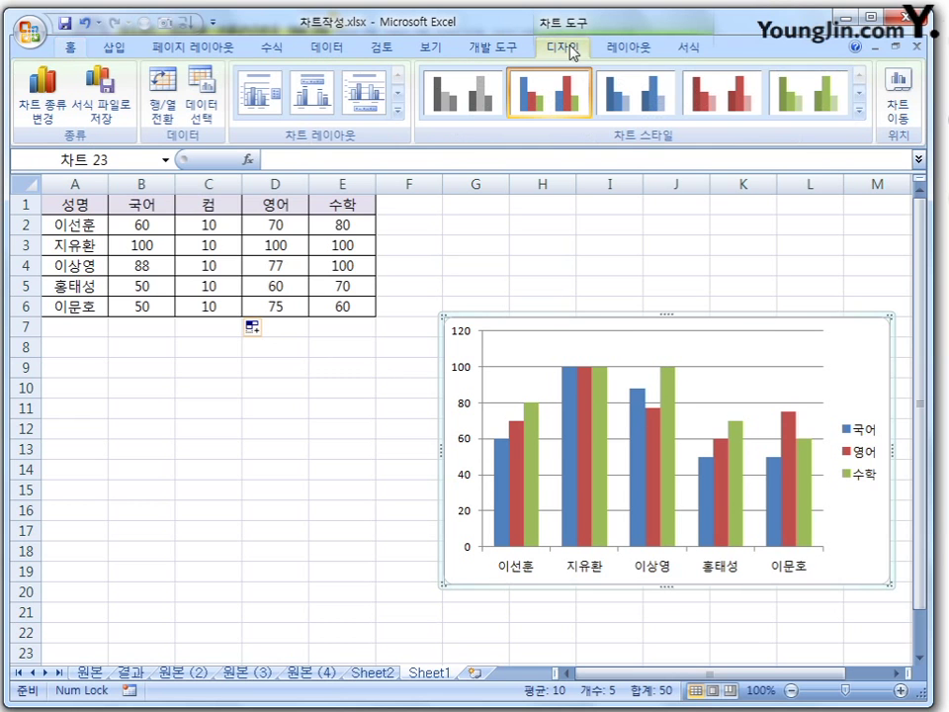
click(202, 103)
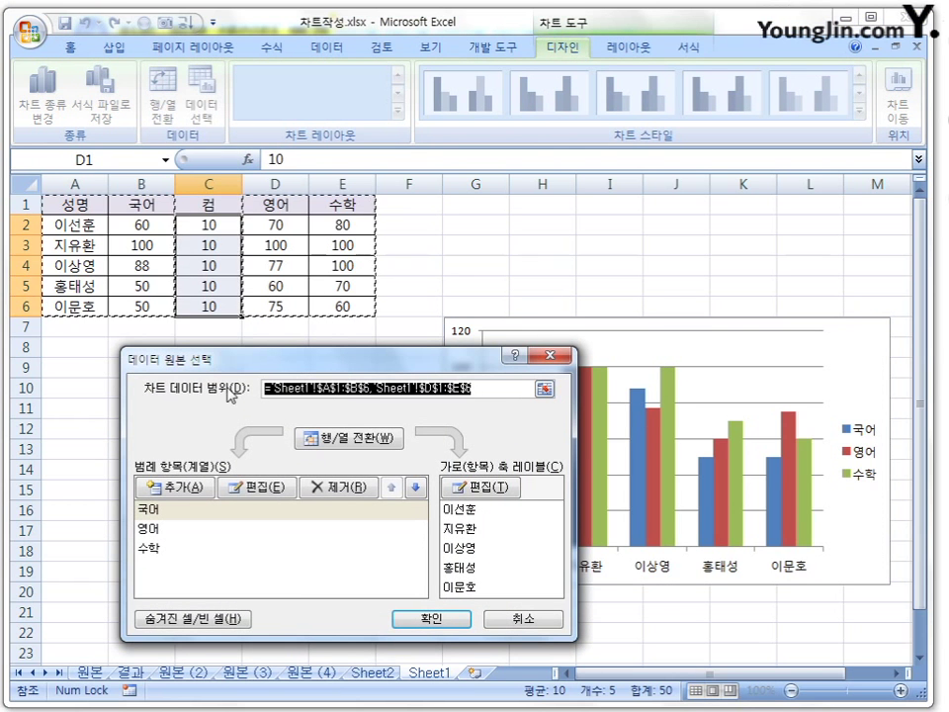
click(545, 389)
drag(99, 206, 343, 303)
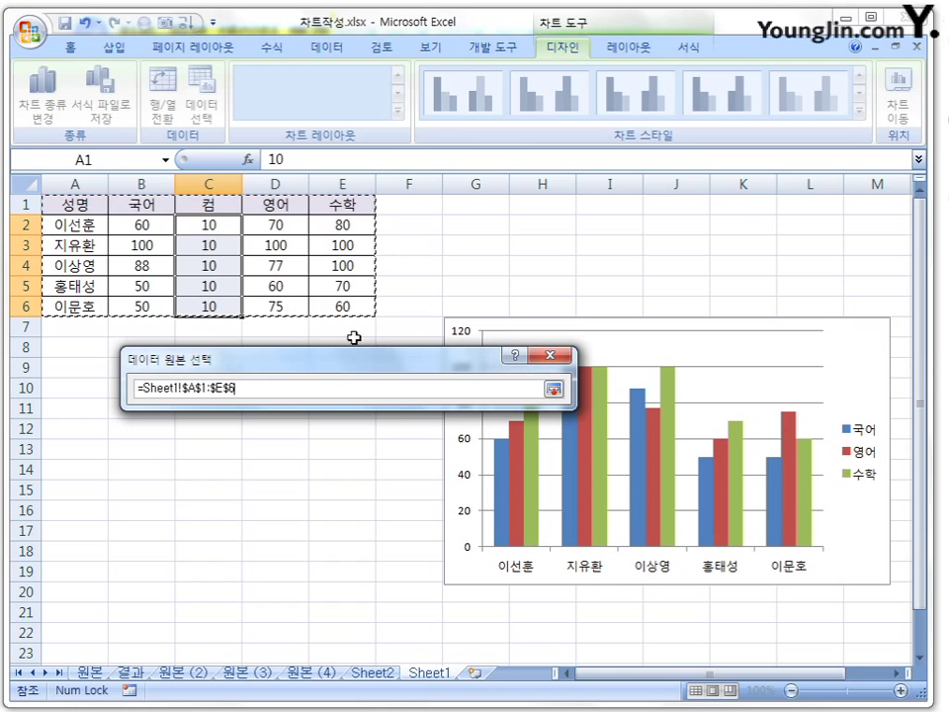
click(554, 389)
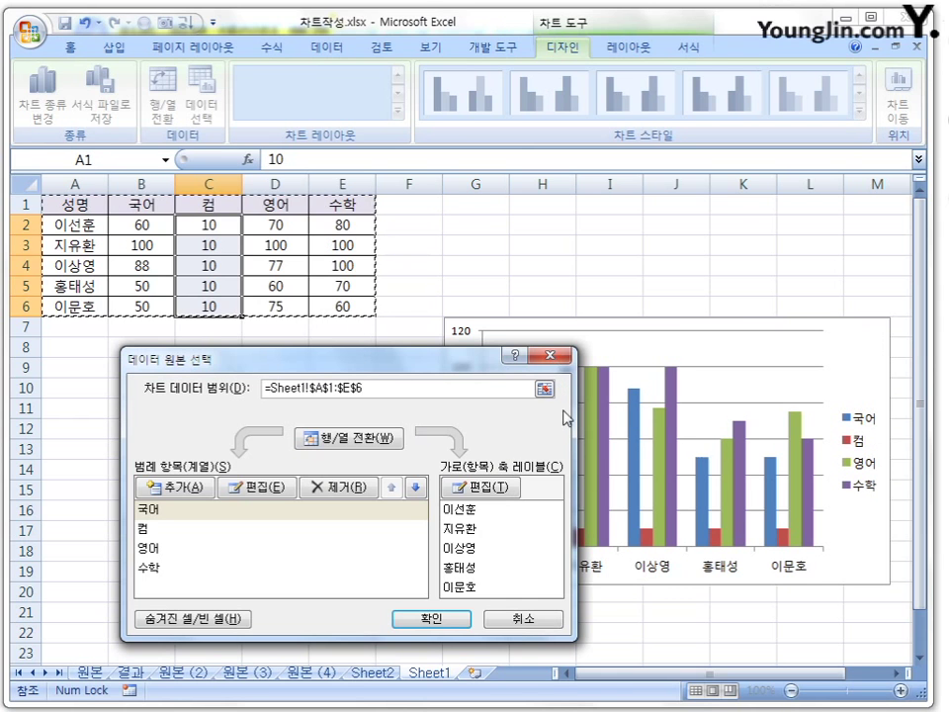
click(440, 620)
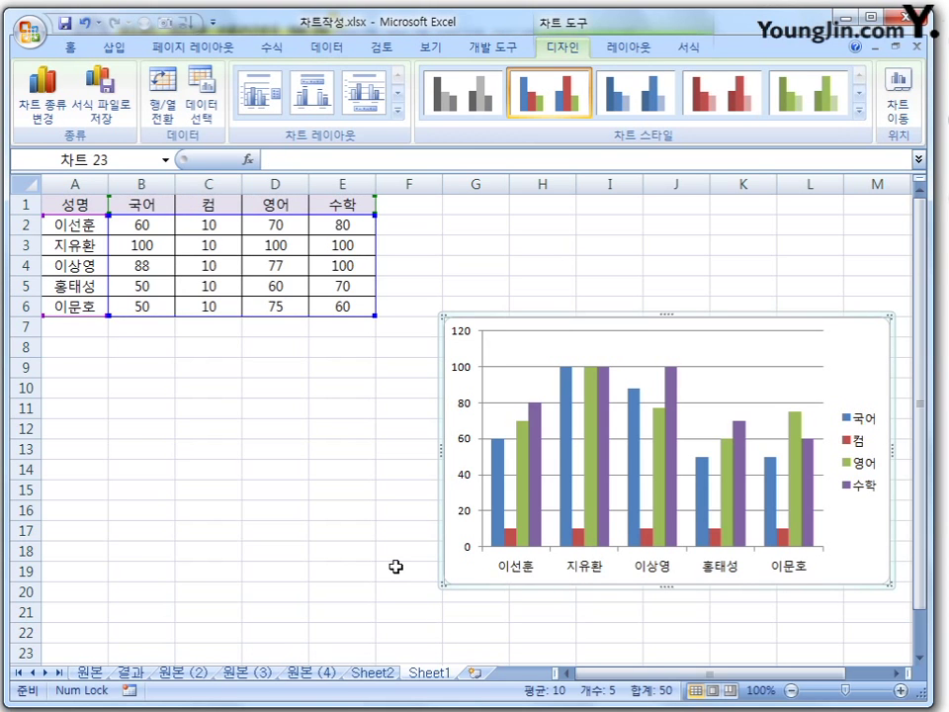
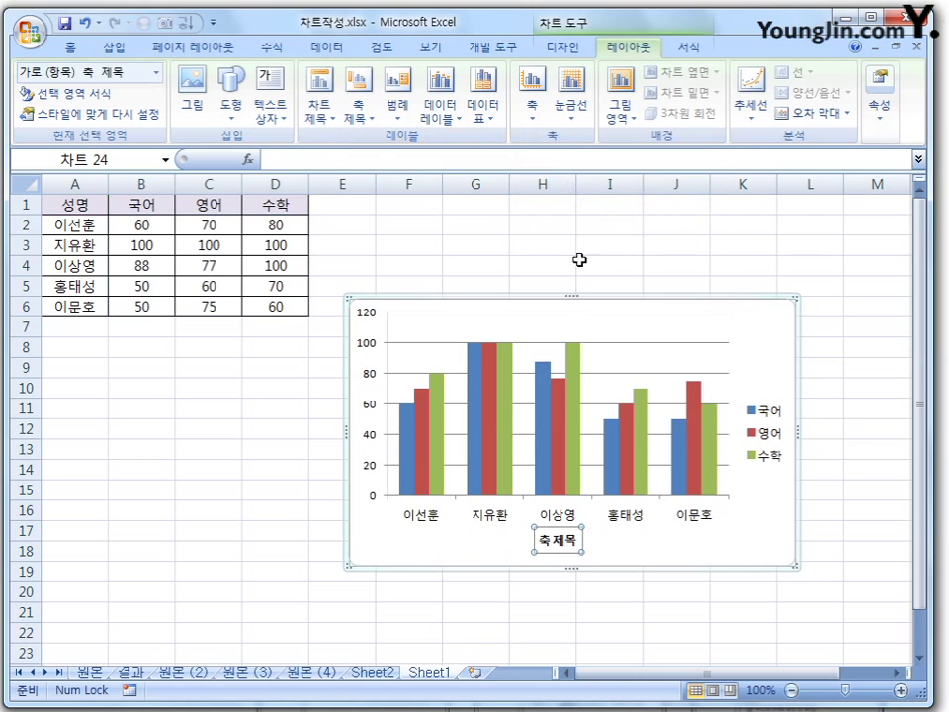
- Add a vertical-text title to the vertical axis and a chart title above the chart
click(359, 99)
mouse_move(435, 160)
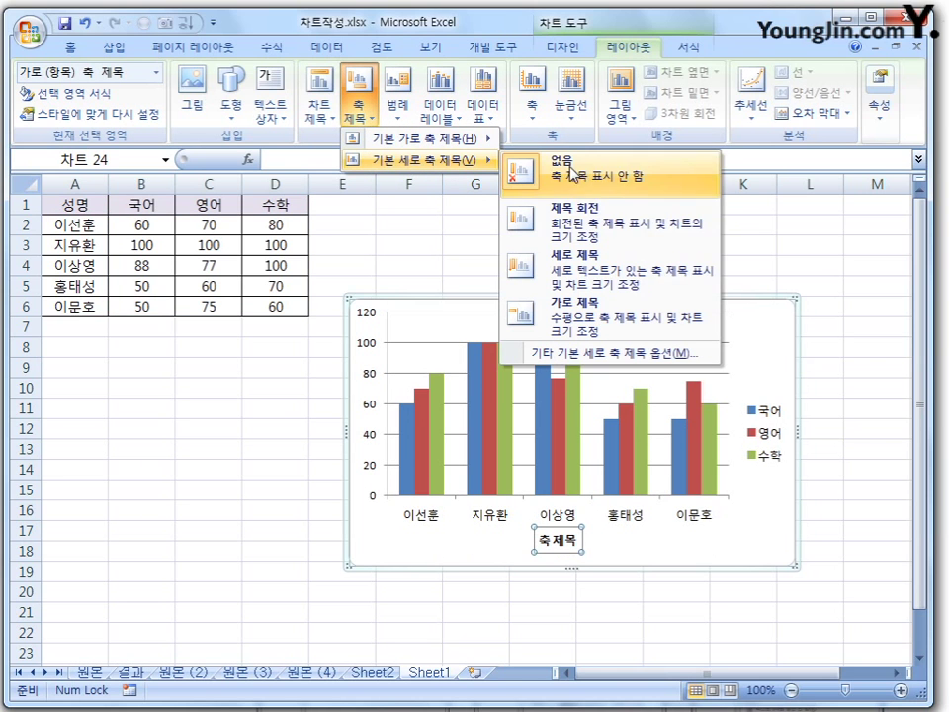
click(555, 270)
click(318, 103)
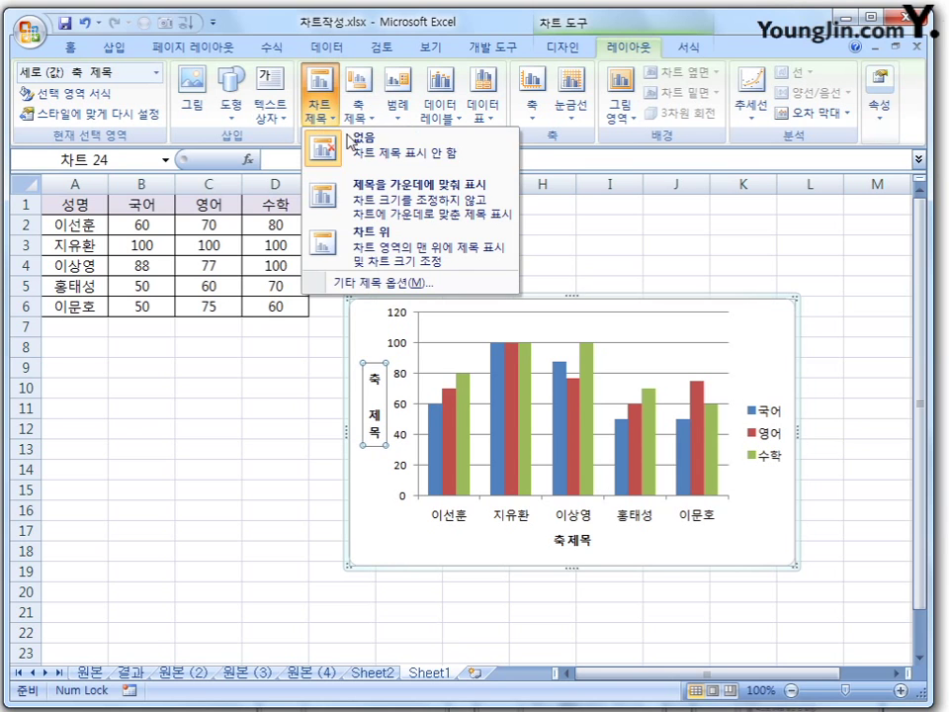
click(417, 241)
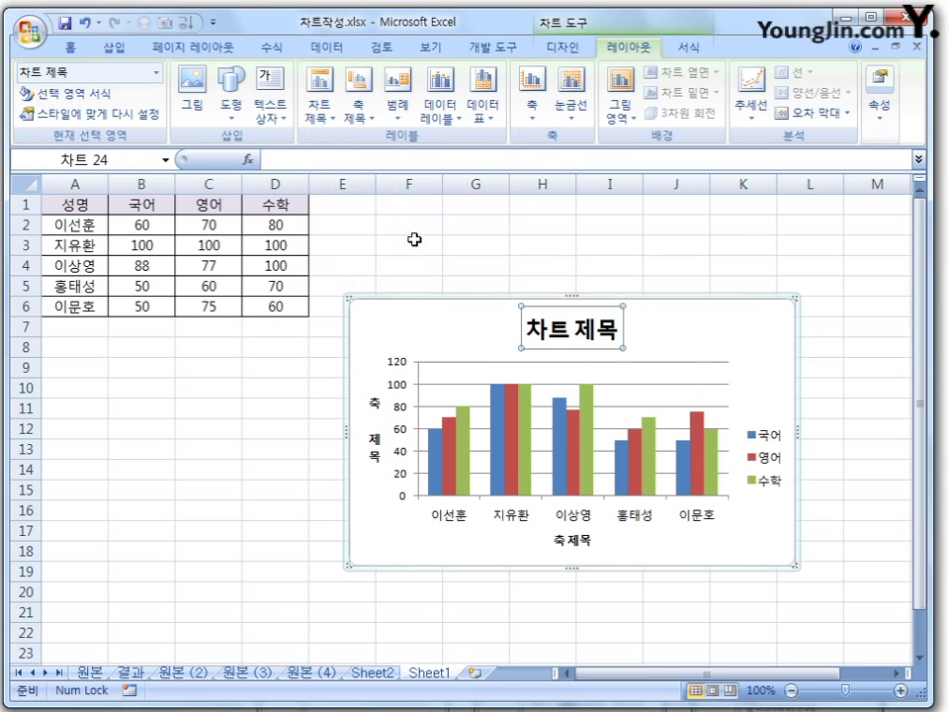
- Examine the chart area's fill, border color, border style, shadow and 3-D format settings without changing them
click(749, 328)
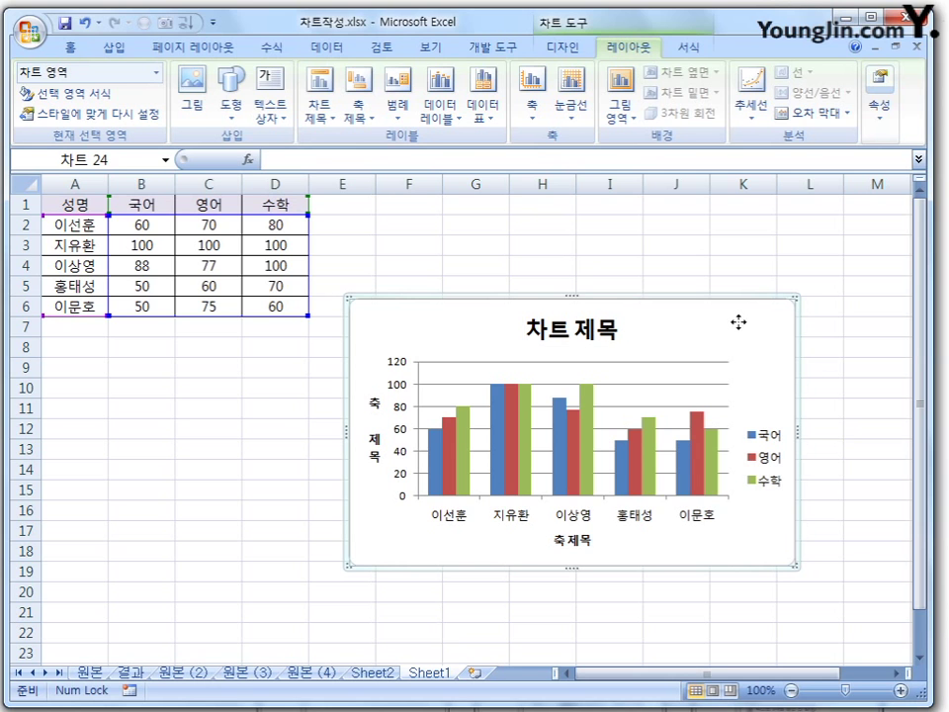
right_click(739, 325)
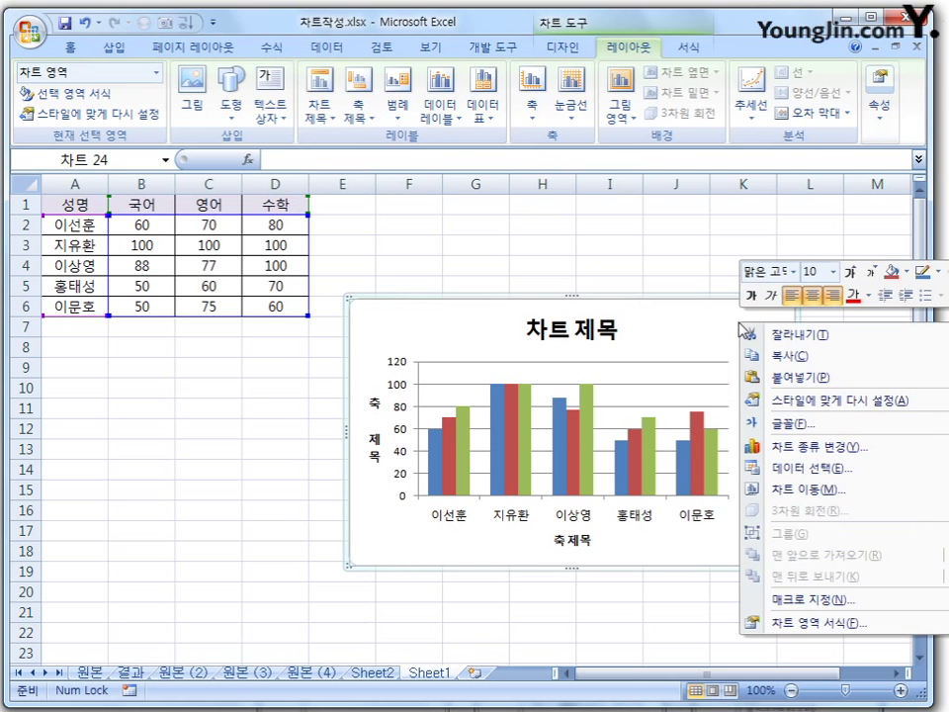
click(813, 627)
drag(464, 129, 296, 97)
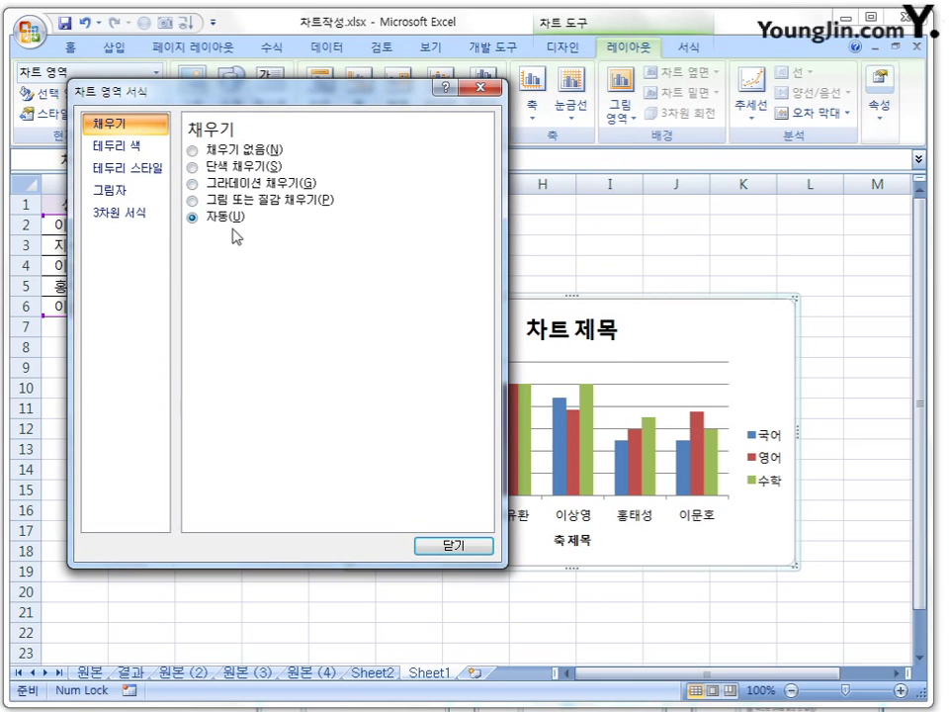
click(148, 149)
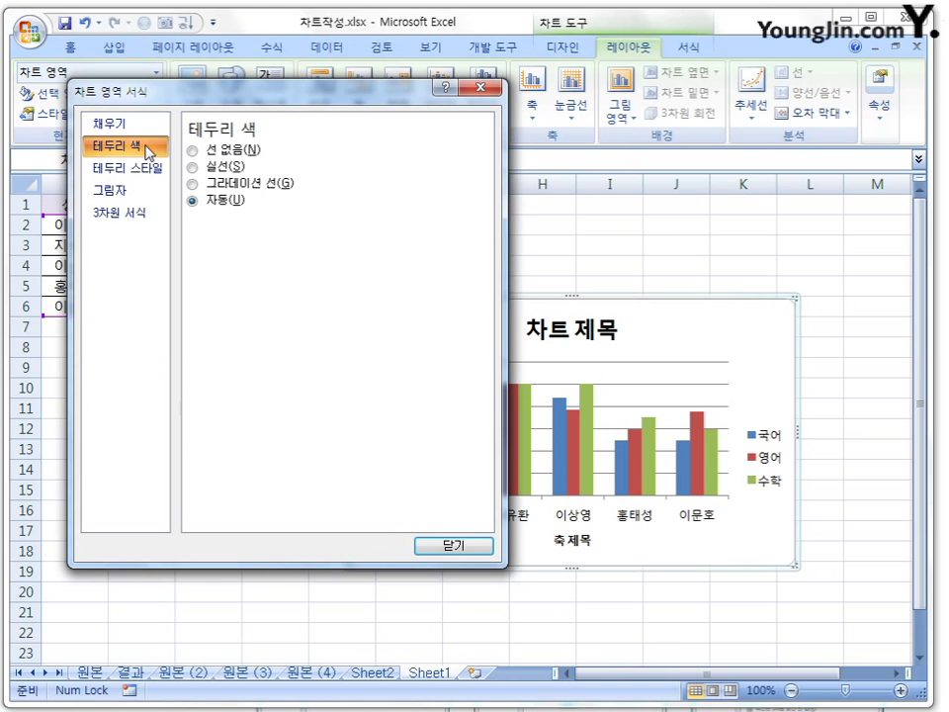
click(150, 174)
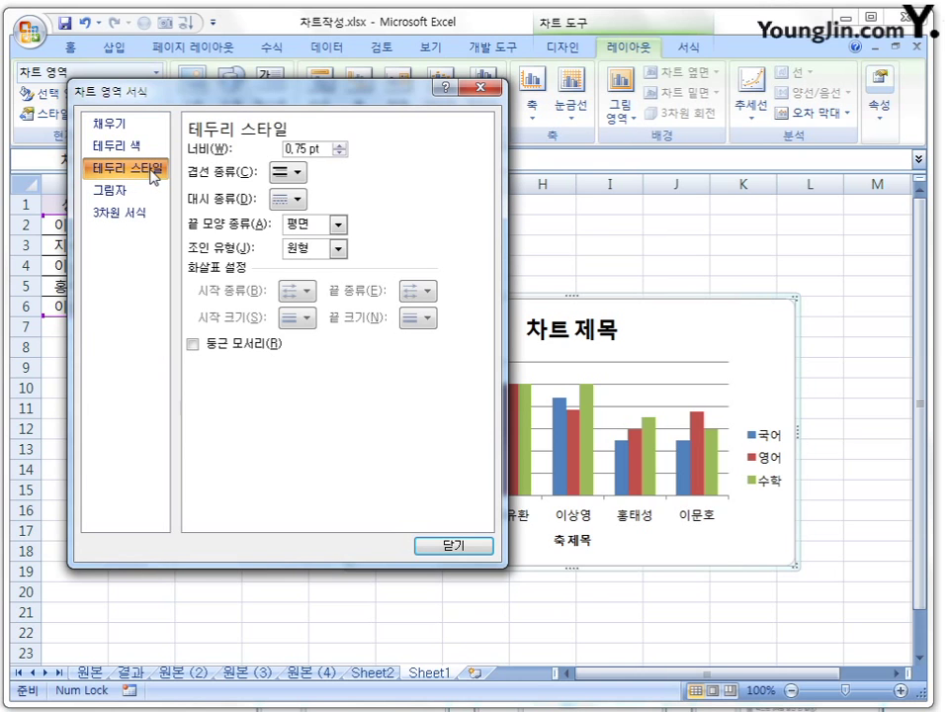
click(138, 190)
click(137, 213)
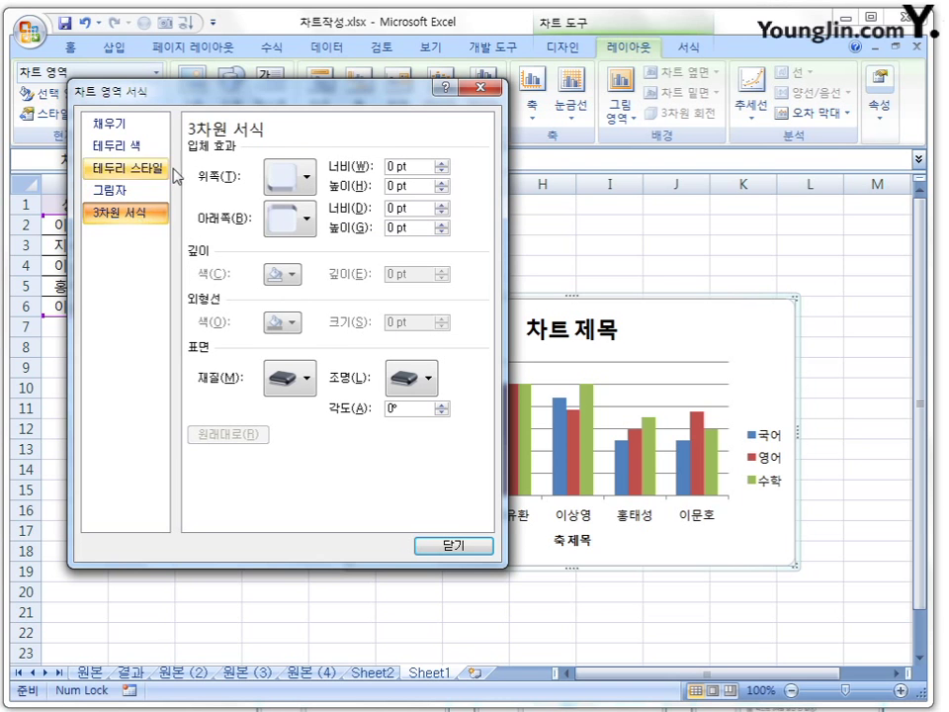
click(463, 548)
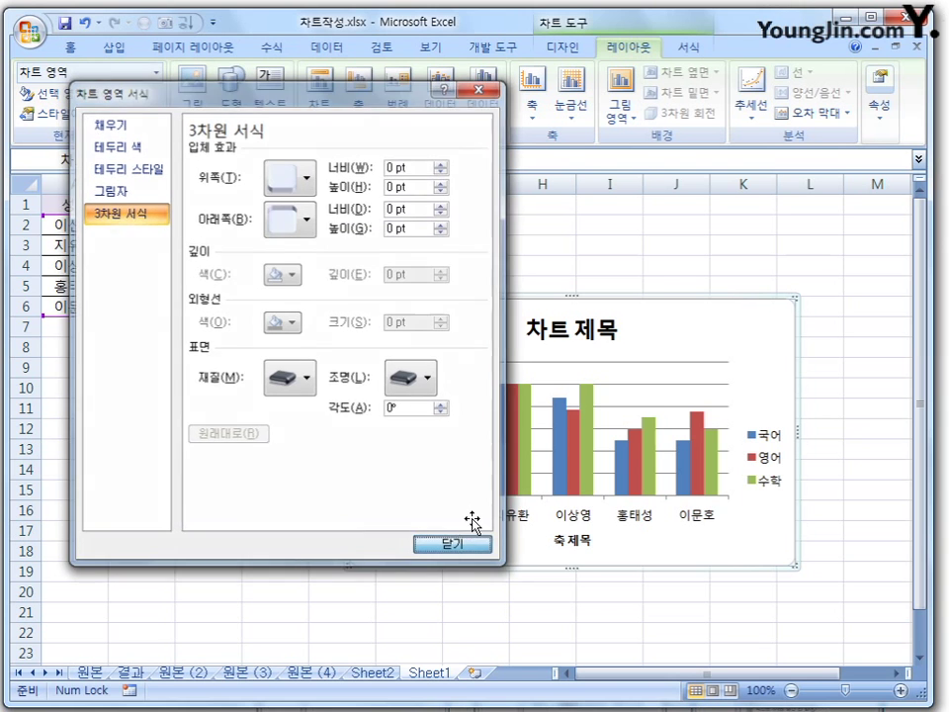
- Examine the chart title's fill, border, shadow, 3-D format and alignment settings without changing them
right_click(566, 332)
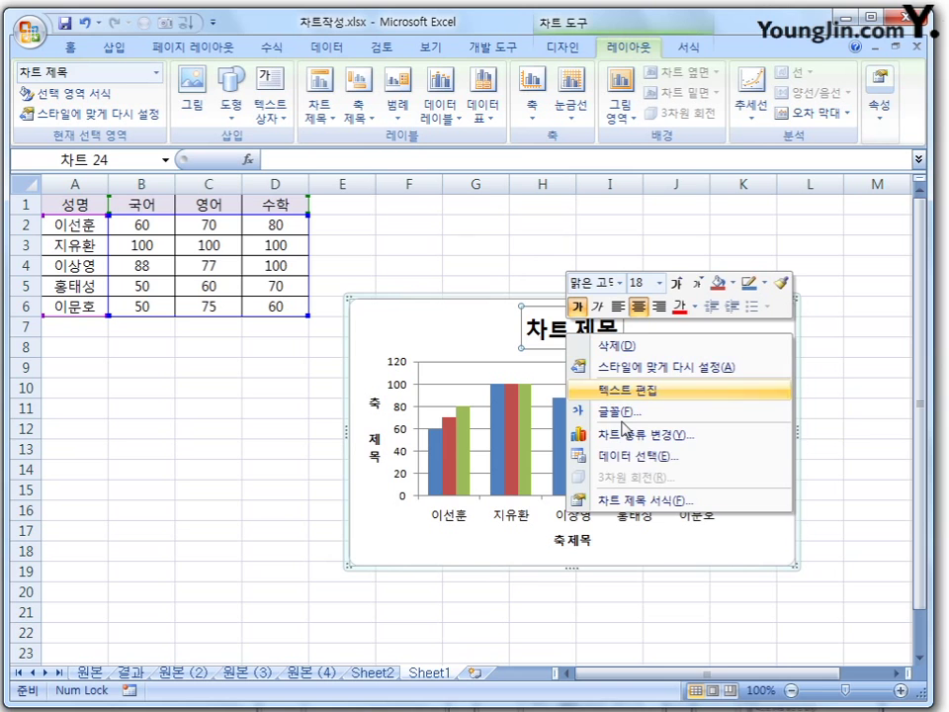
click(629, 500)
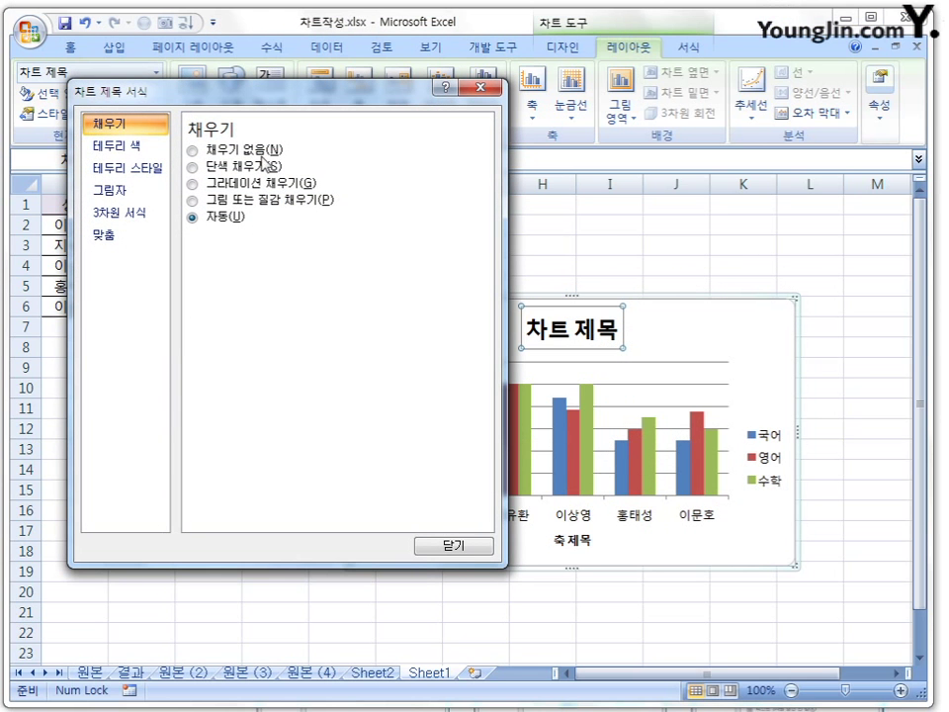
click(146, 146)
click(150, 170)
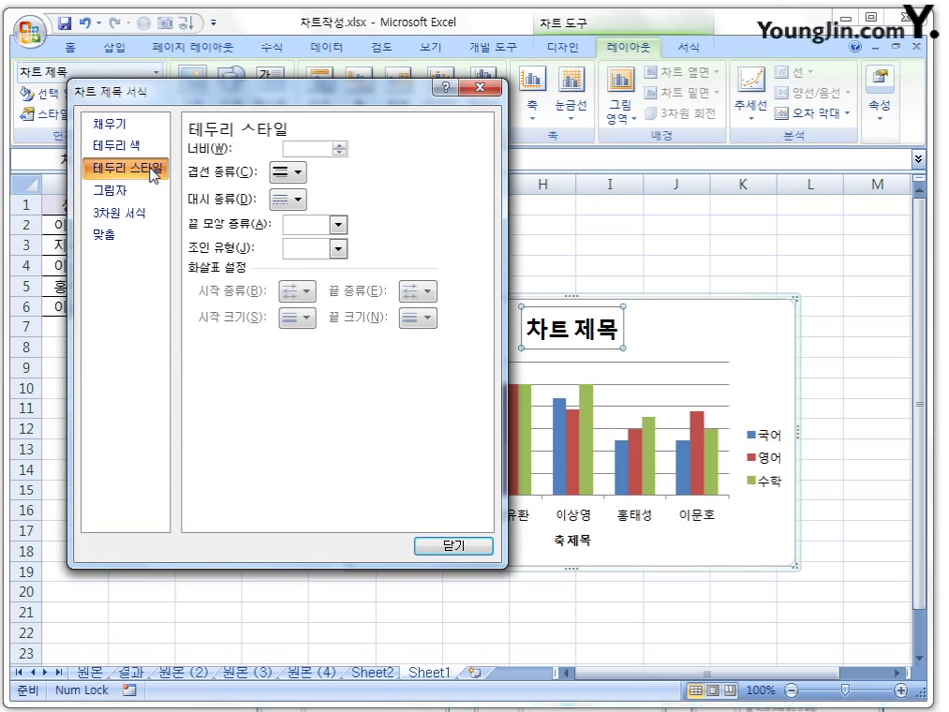
click(111, 189)
click(153, 216)
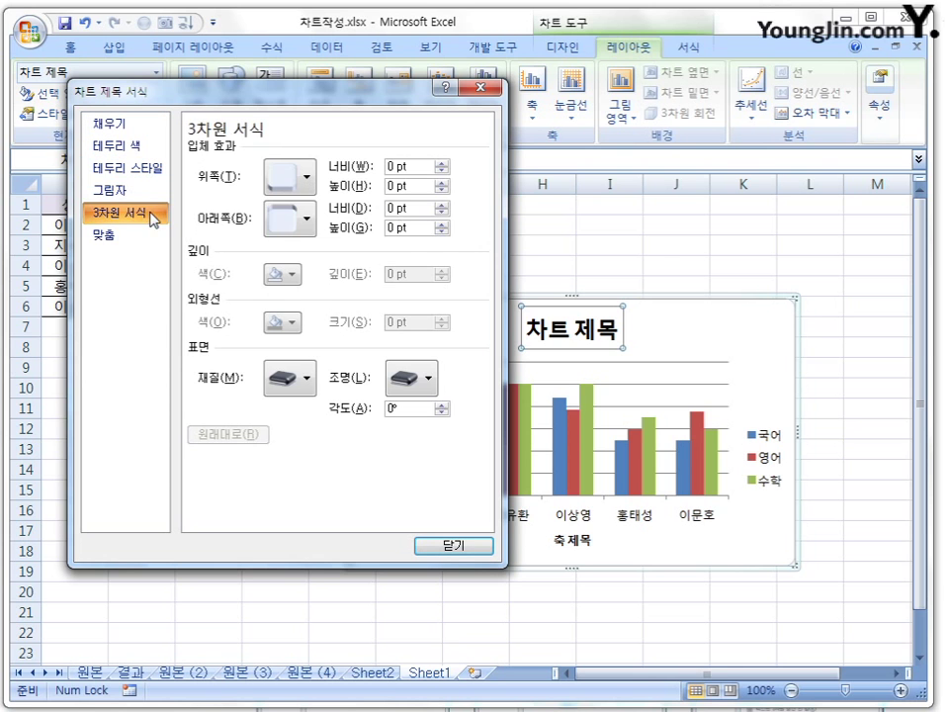
click(116, 236)
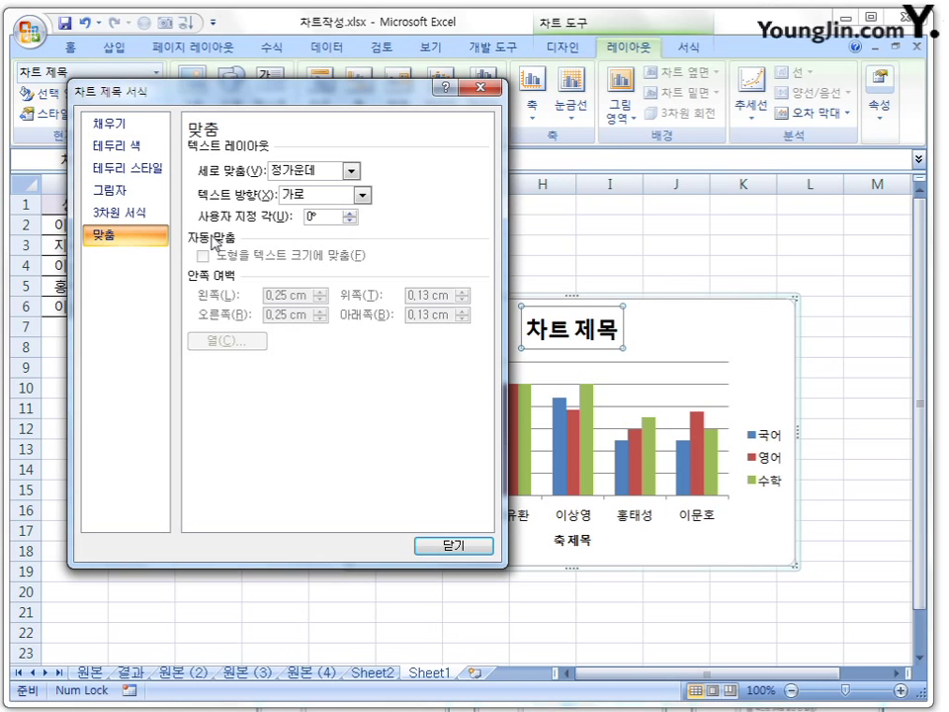
click(473, 549)
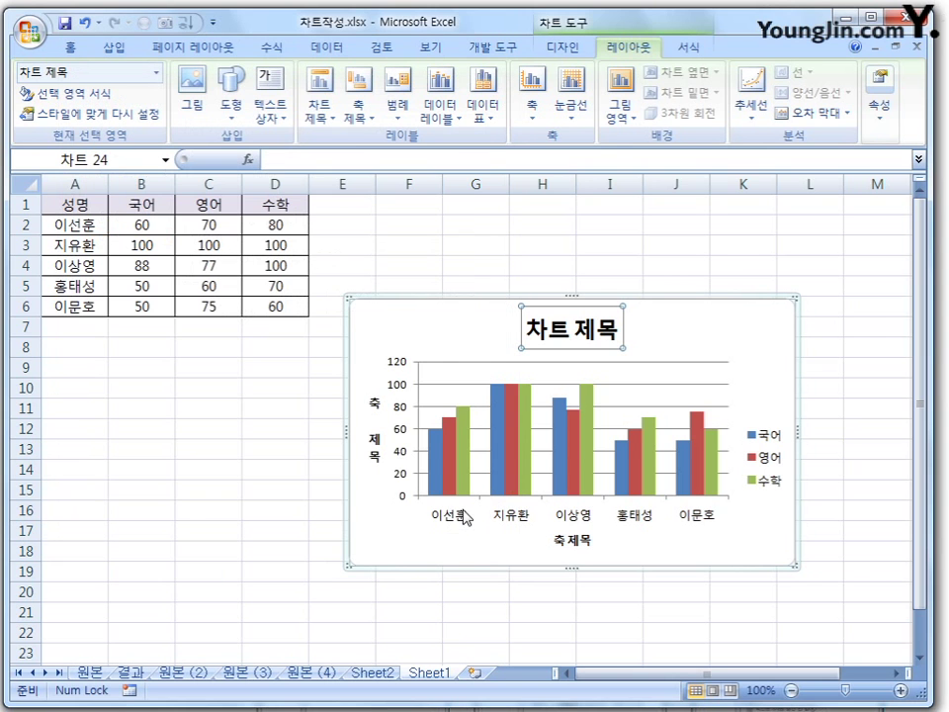
- Open the vertical axis title's format settings, check the available categories and close them
right_click(374, 450)
click(469, 607)
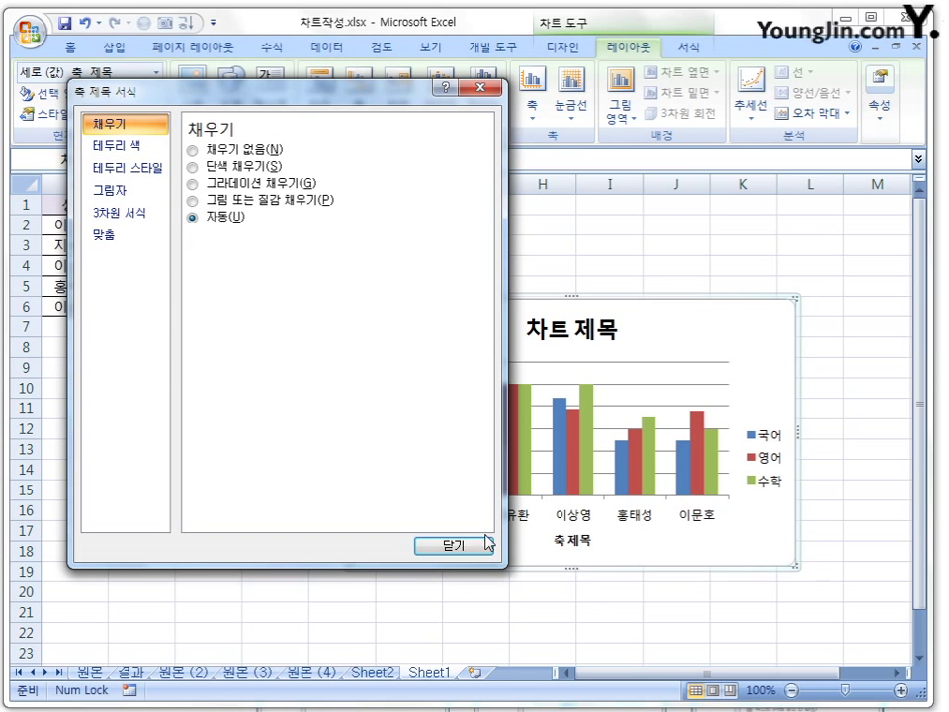
click(487, 542)
- Open the legend's format settings and toggle the option to show the legend without overlapping the chart off and back on
click(772, 432)
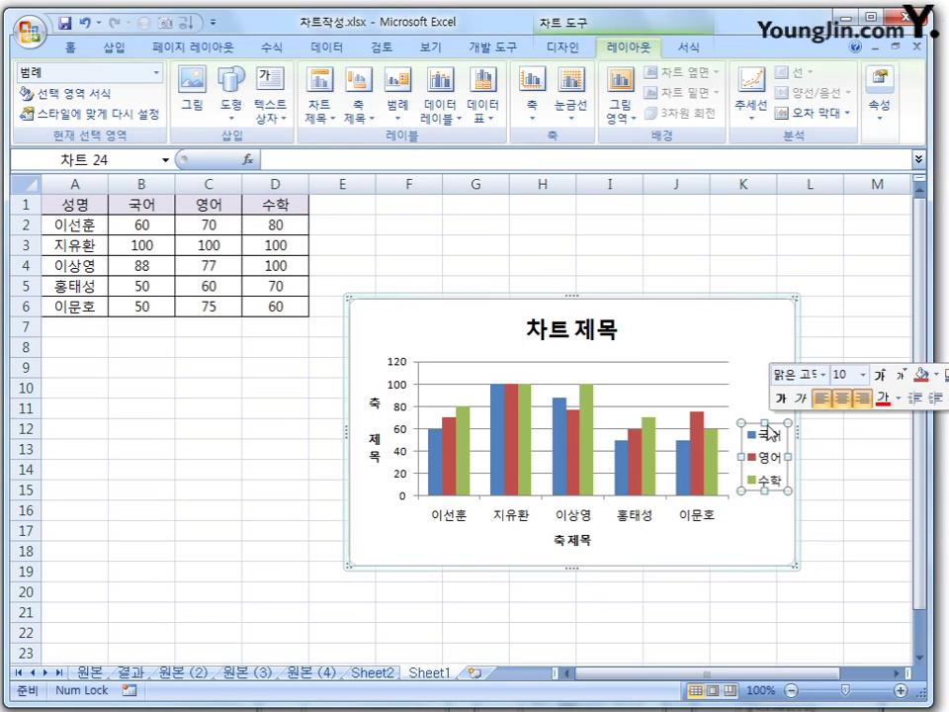
right_click(772, 432)
click(836, 568)
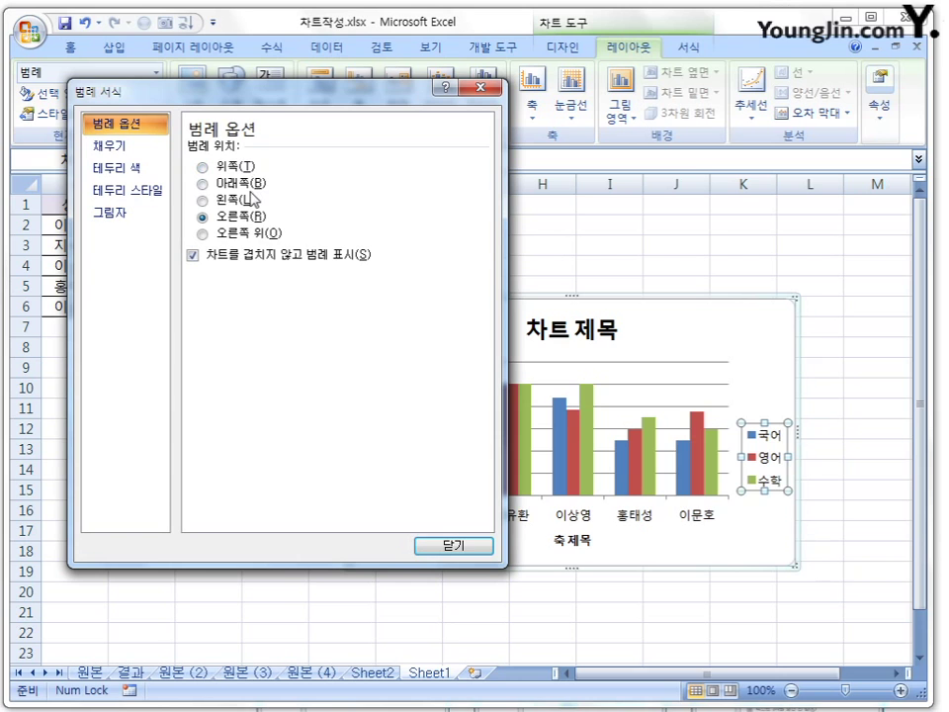
click(317, 255)
click(313, 259)
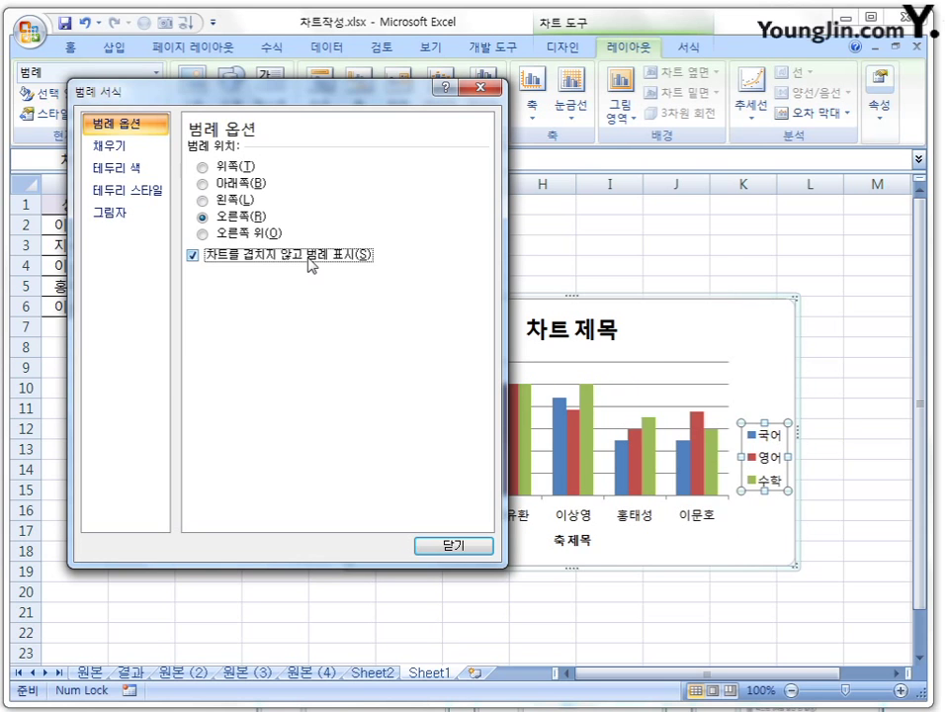
click(313, 259)
click(313, 259)
- Examine the legend's fill, border color, border style and shadow settings, and close the dialog
click(109, 147)
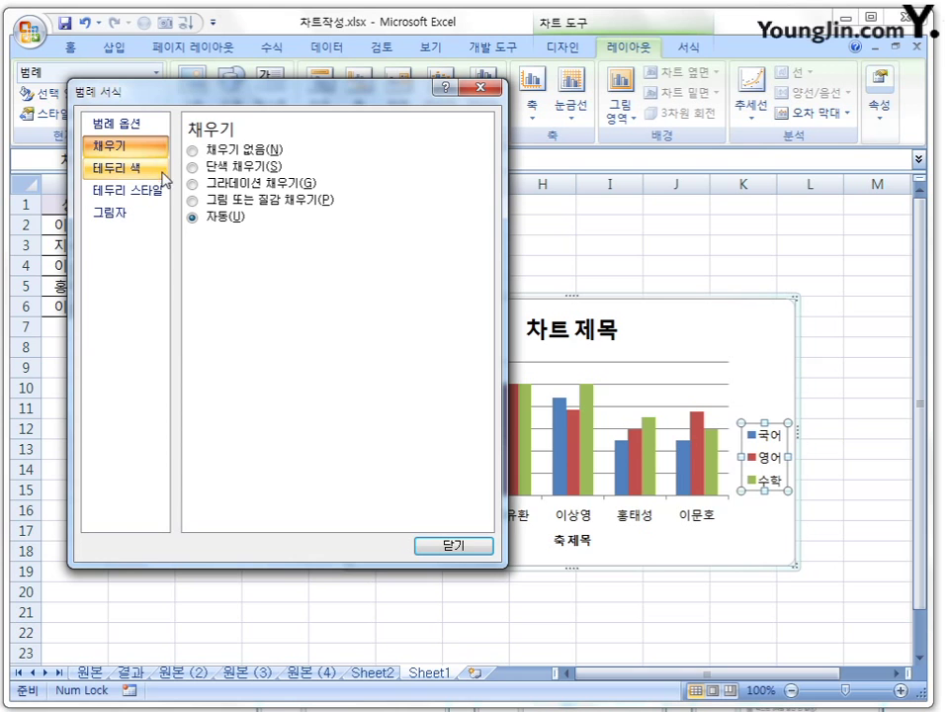
click(154, 174)
click(146, 191)
click(144, 213)
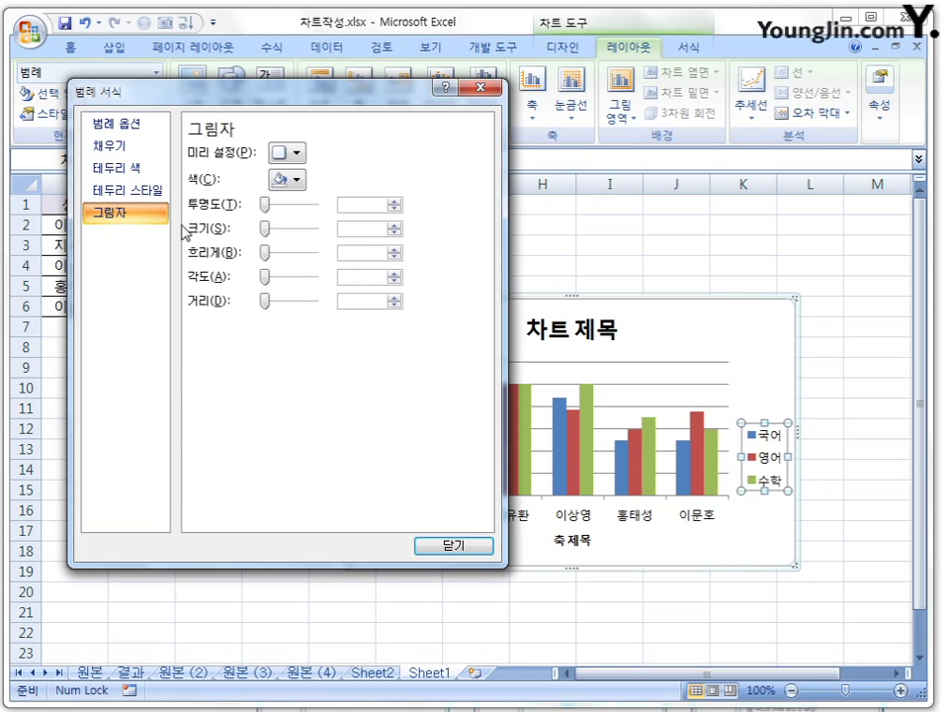
click(477, 545)
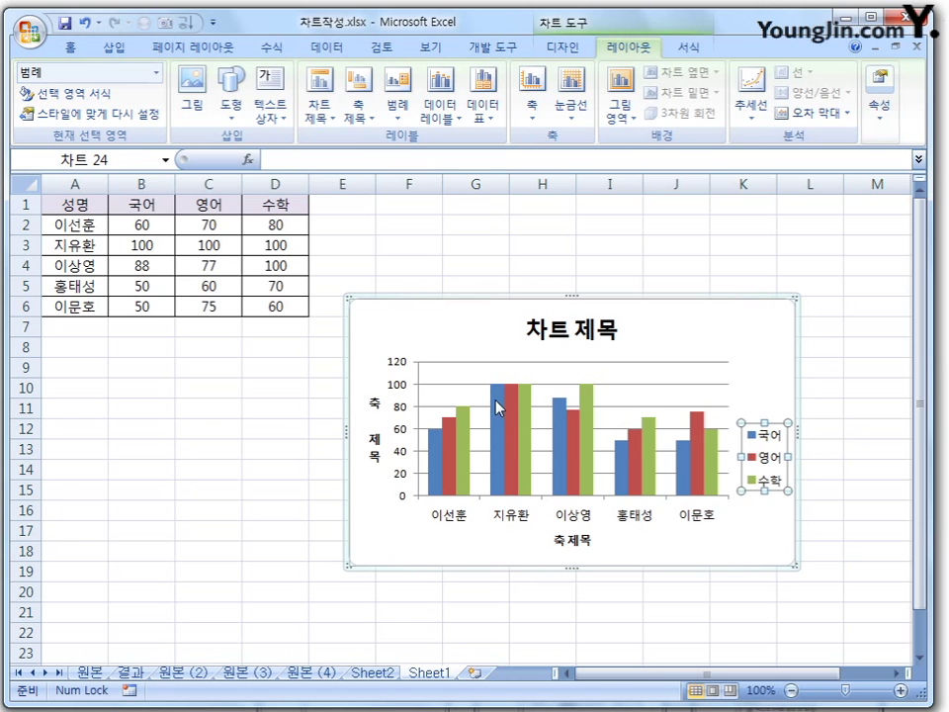
- On the 원본 (2) sheet, move the chart beside the score table and add a title above the chart
click(188, 673)
drag(506, 336, 750, 290)
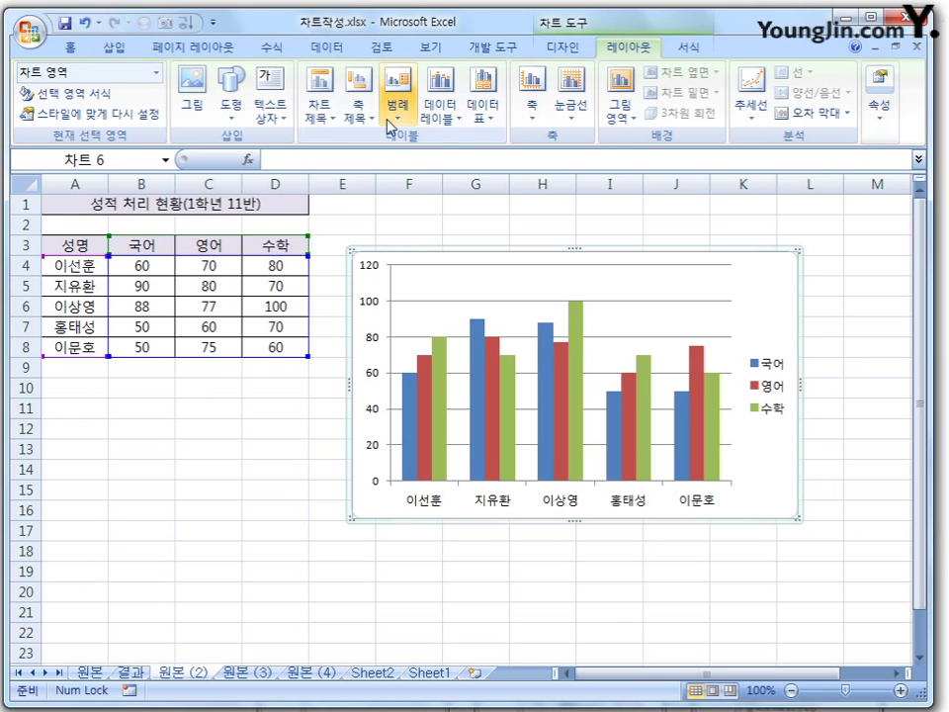
click(331, 116)
click(423, 250)
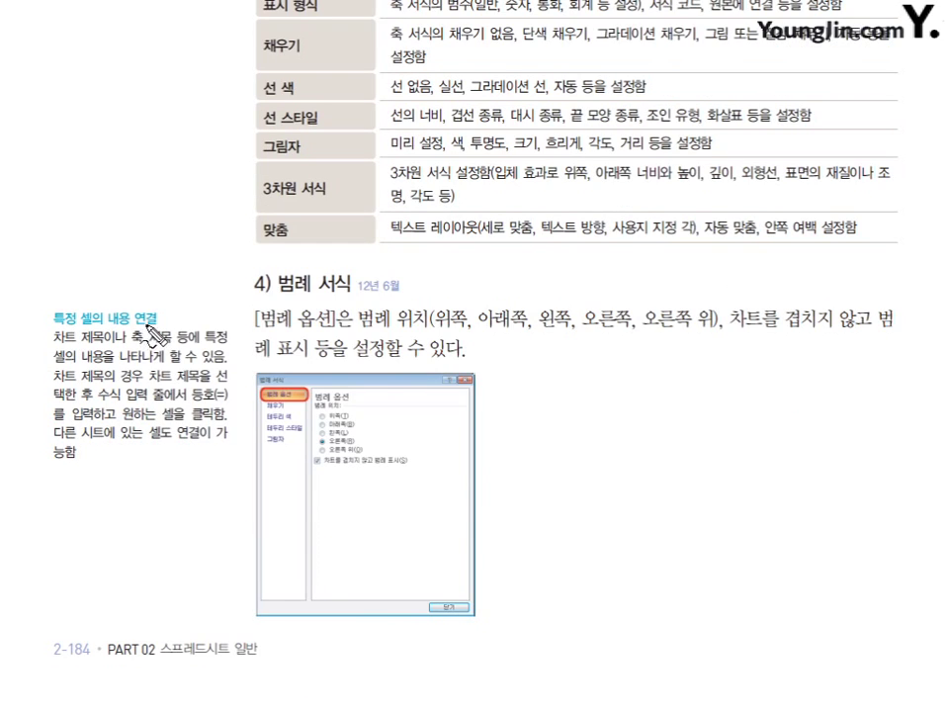
mouse_move(68, 331)
mouse_down()
mouse_move(79, 301)
mouse_move(144, 297)
mouse_move(123, 321)
mouse_up()
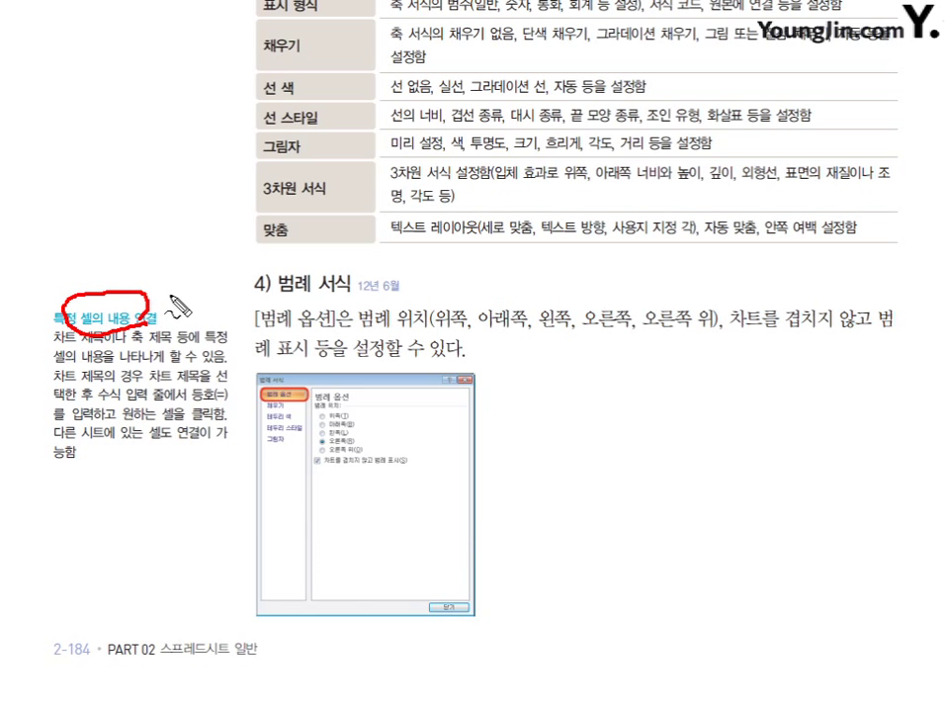
key(Escape)
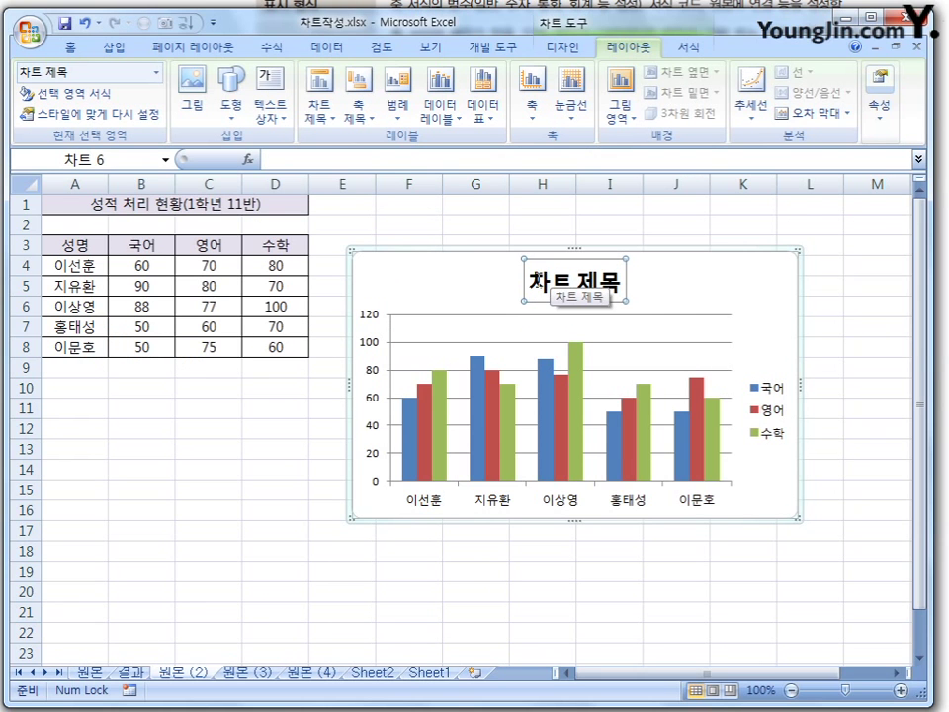
click(577, 280)
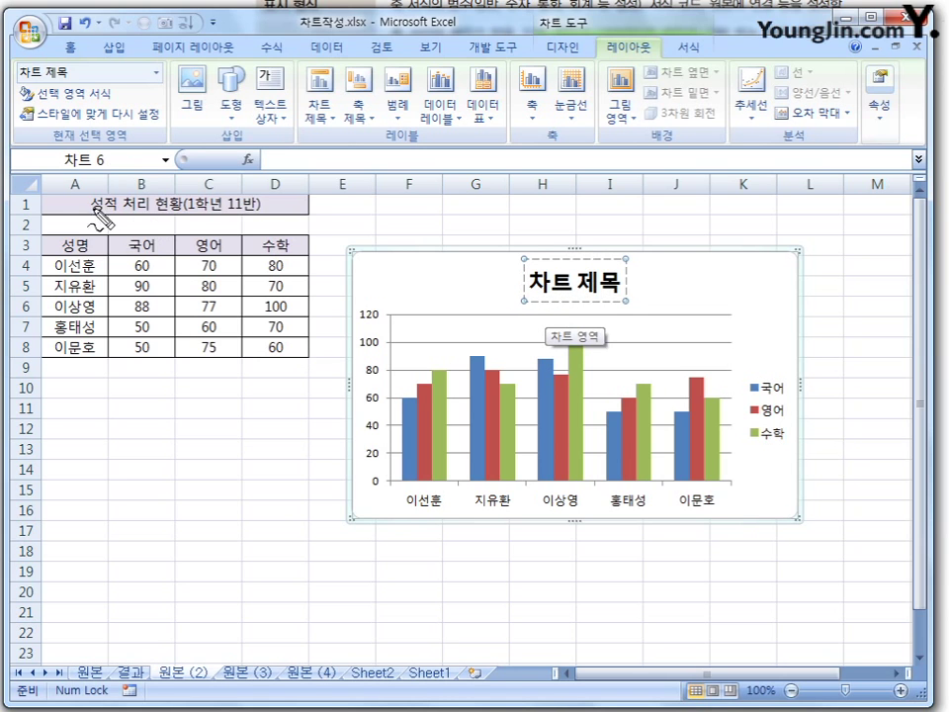
mouse_move(94, 209)
mouse_down()
mouse_move(291, 210)
mouse_move(134, 200)
mouse_move(550, 252)
mouse_up()
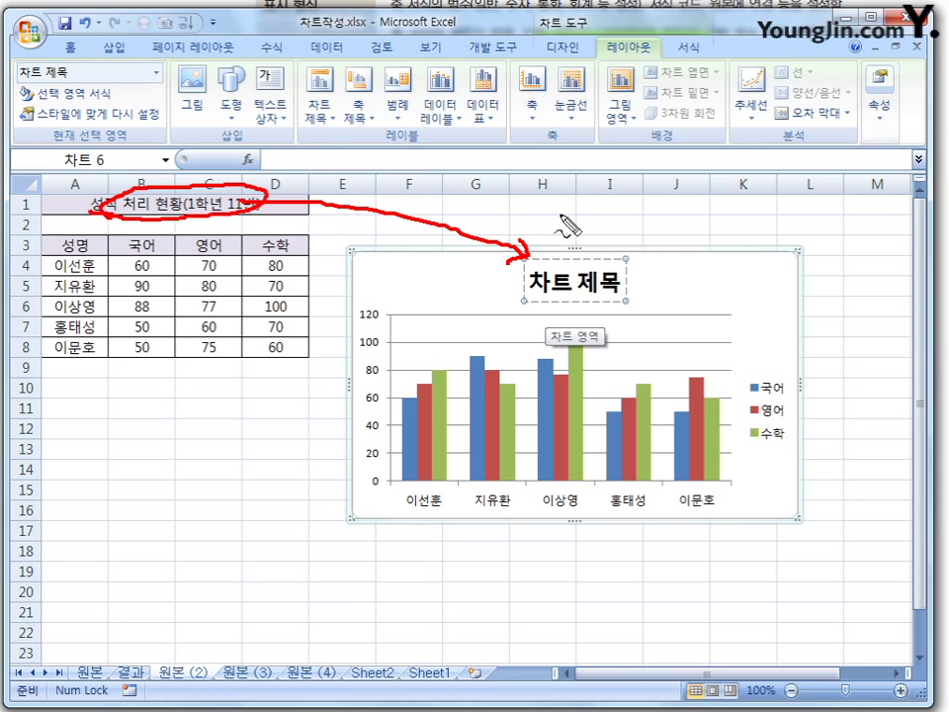
key(Escape)
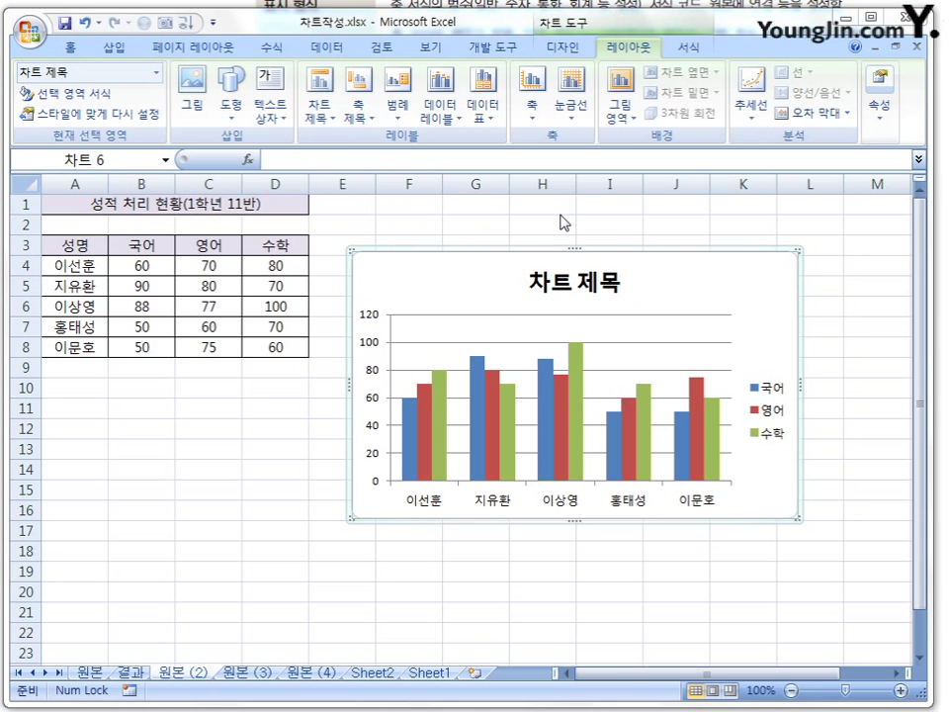
- Link the chart title to the merged heading cell A1:D1 above the score table with ='원본 (2)'!$A$1:$D$1
click(550, 284)
click(364, 158)
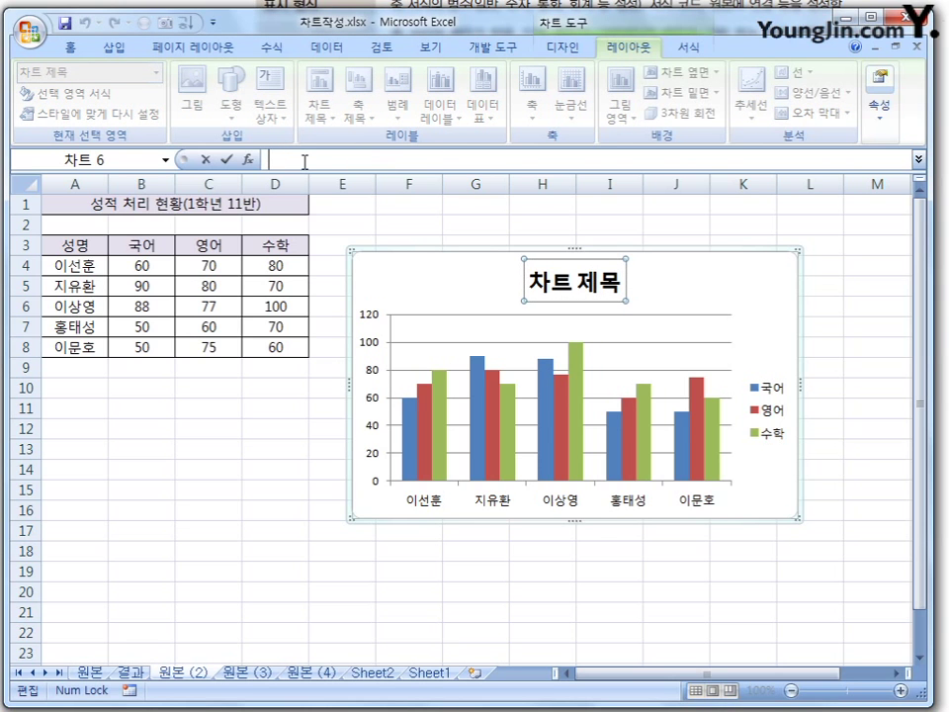
text(=)
click(81, 203)
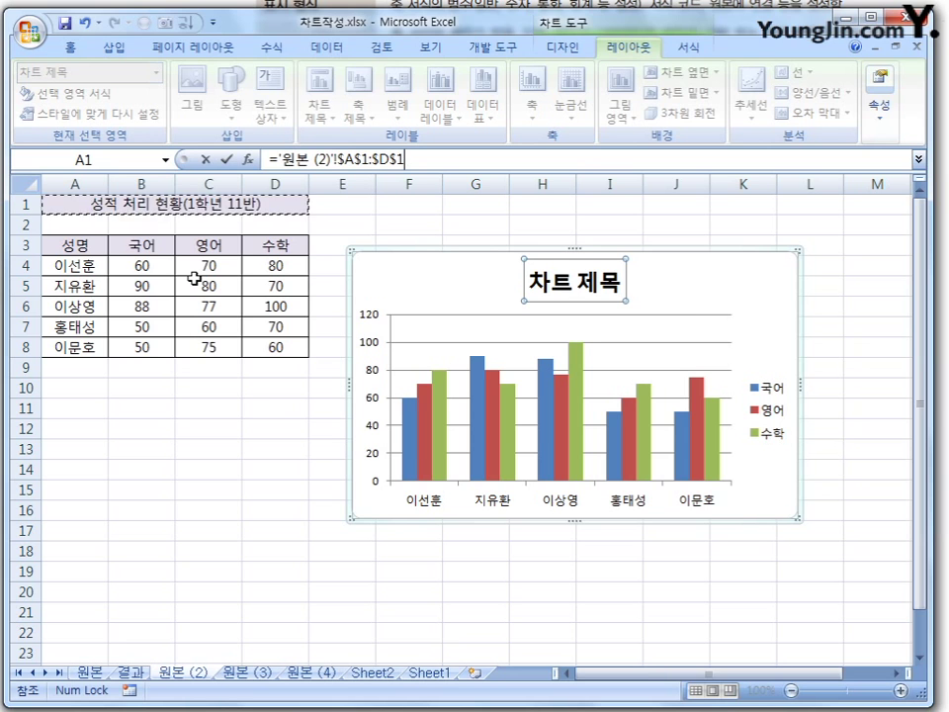
key(Return)
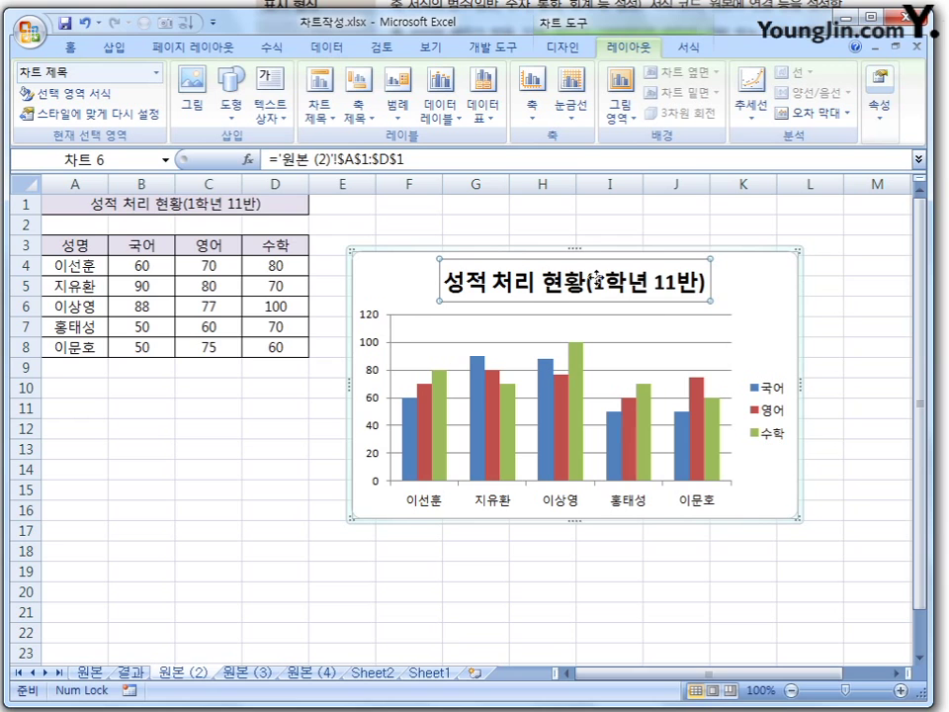
- Append 변경 to the end of the heading text in cell A1
click(152, 206)
double_click(282, 212)
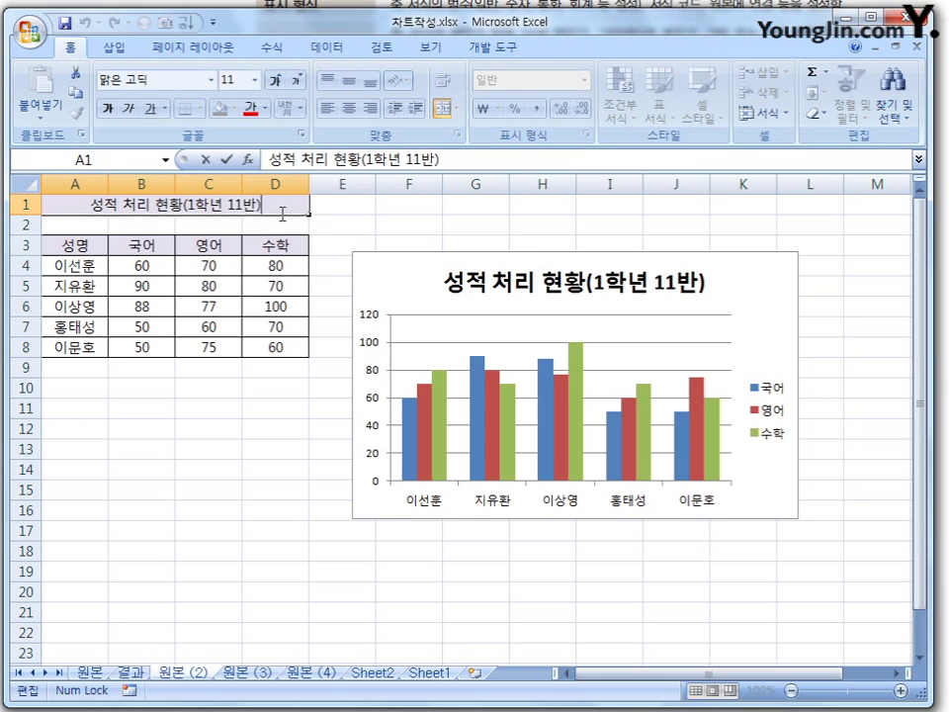
text(벼너)
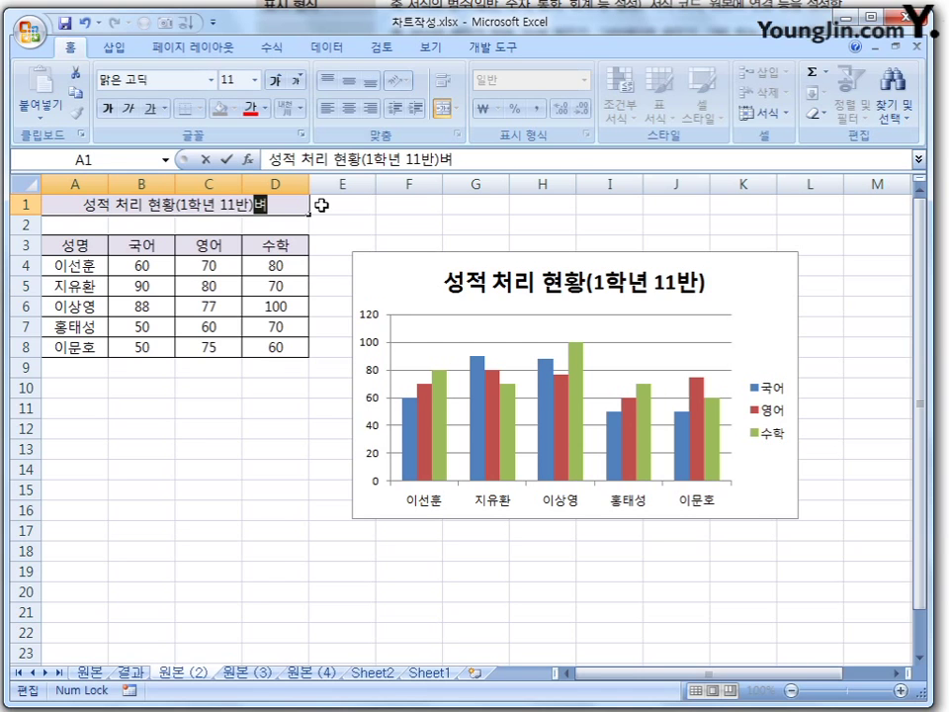
key(BackSpace)
key(BackSpace)
text(ㄴ겨ㅇ)
key(Return)
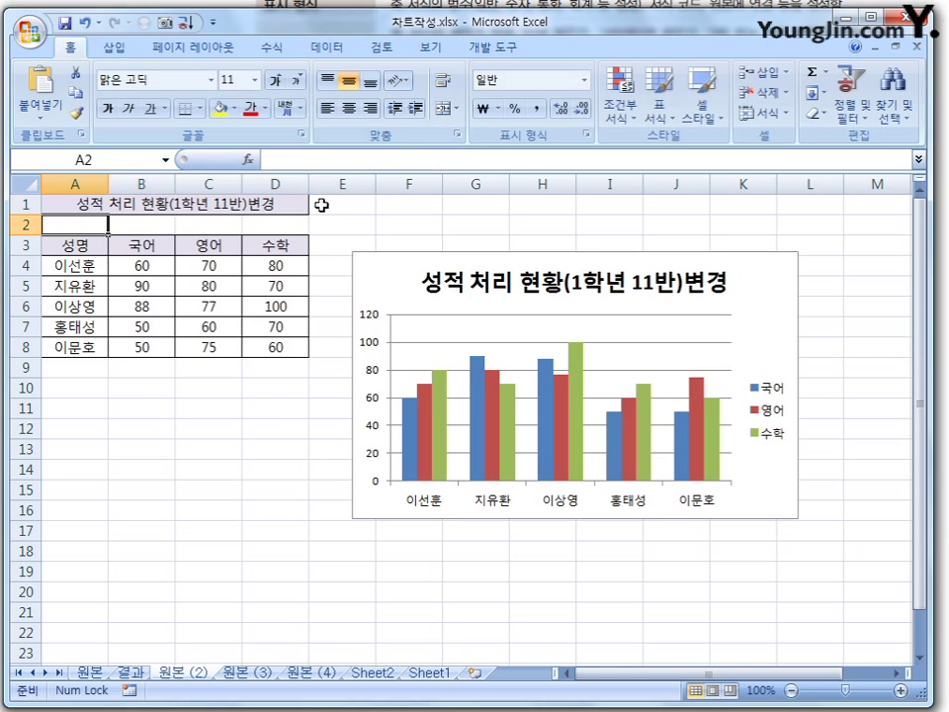